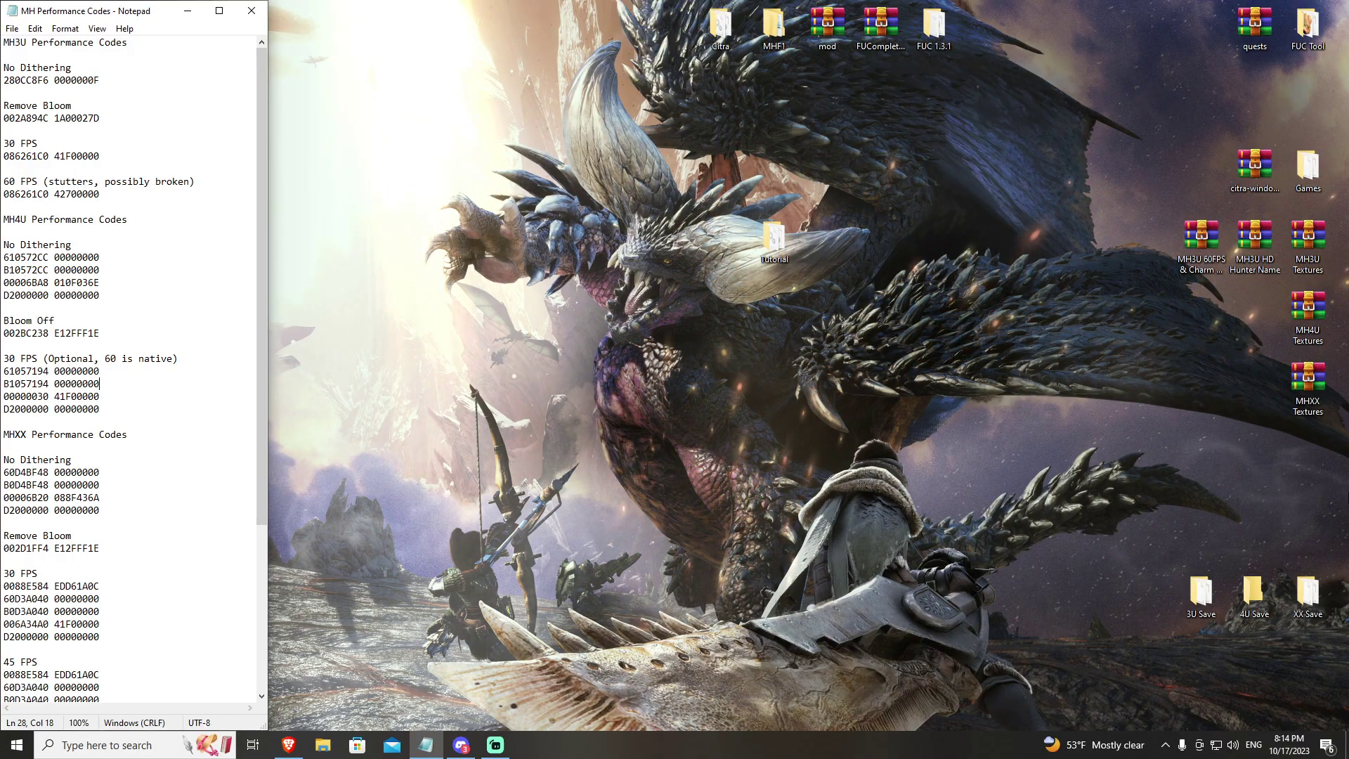
Place the Tutorial\games folder and the desktop Games folder side by side
double_click(777, 237)
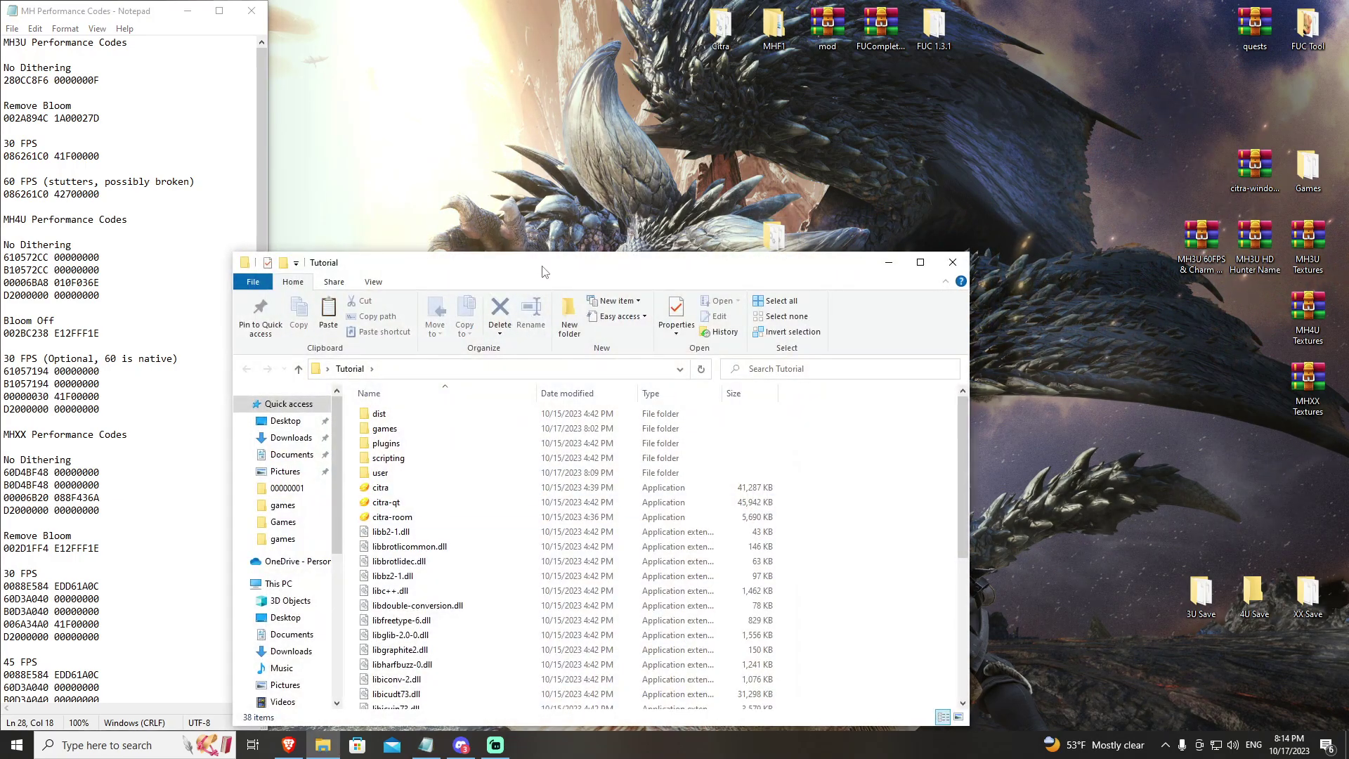
drag(542, 271, 674, 105)
double_click(523, 264)
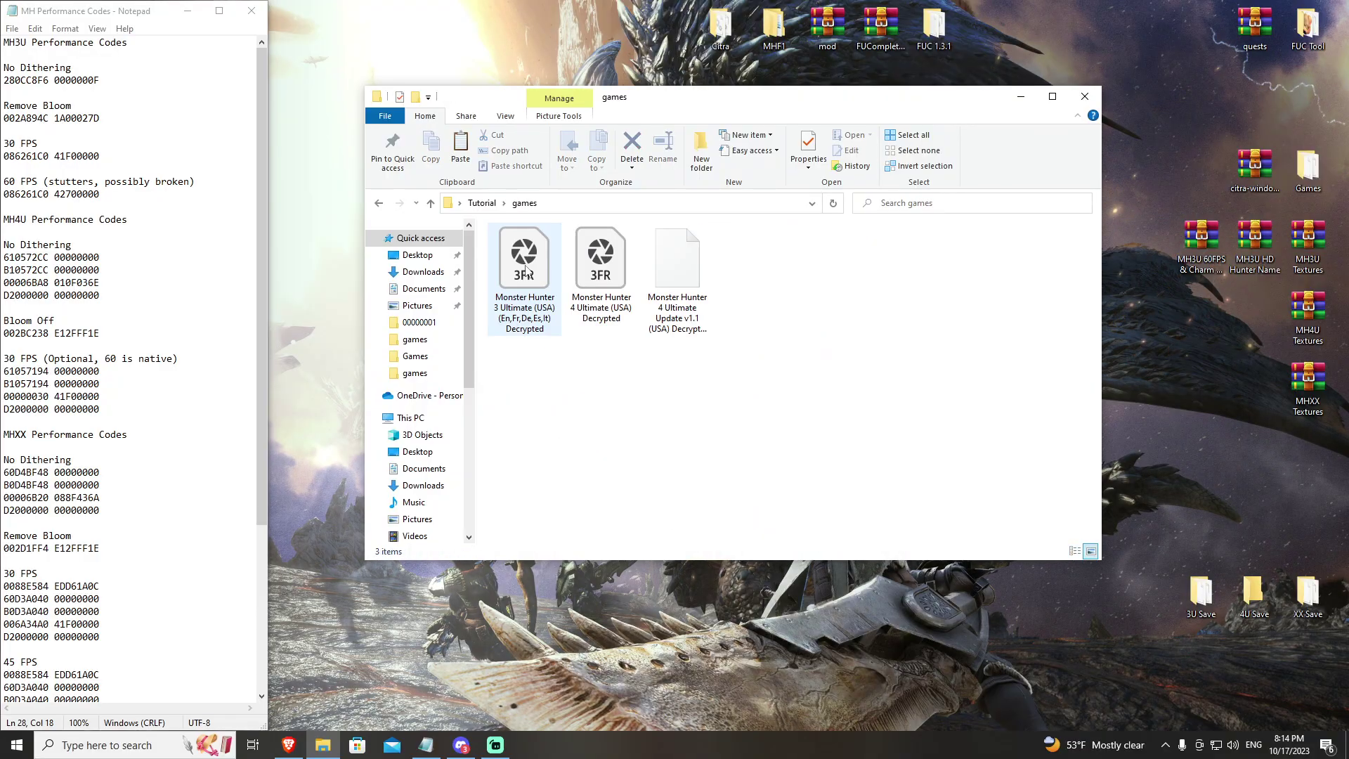
double_click(1277, 166)
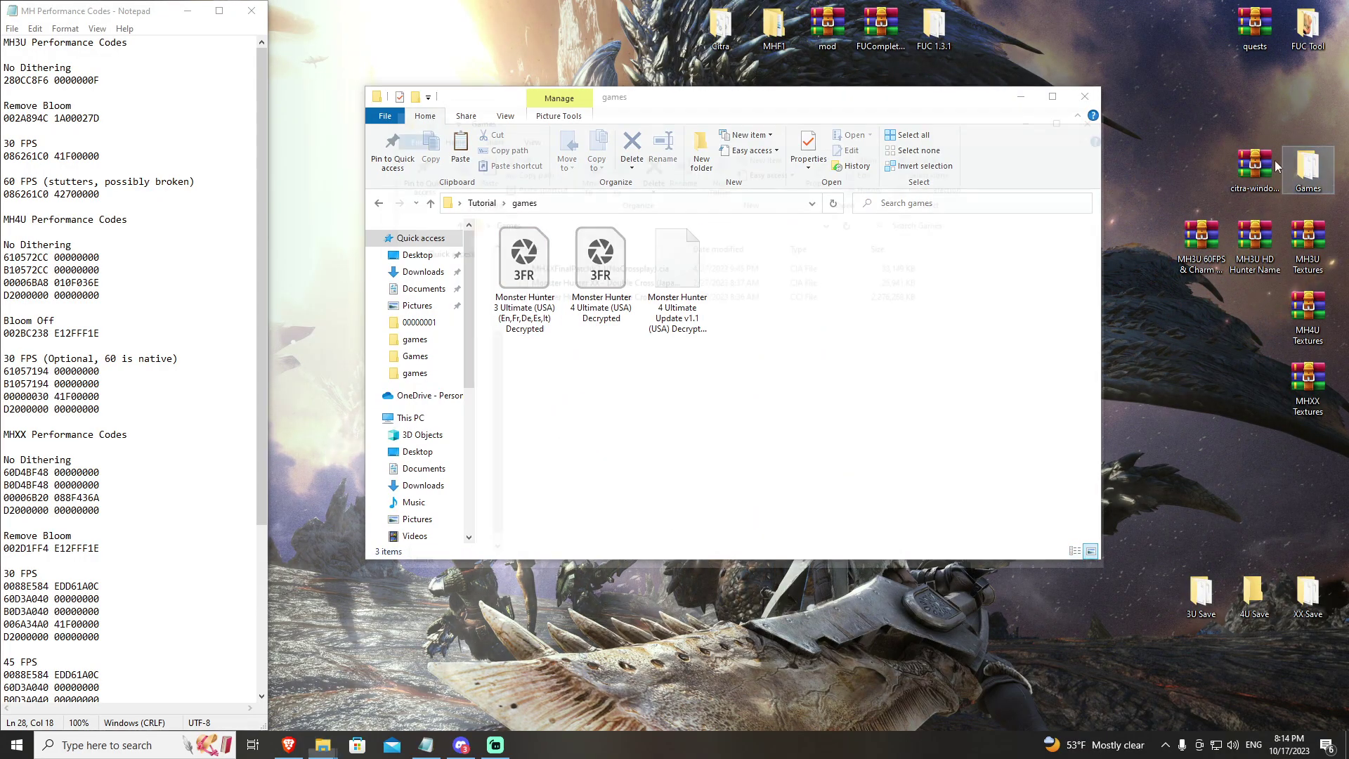
drag(543, 122, 958, 114)
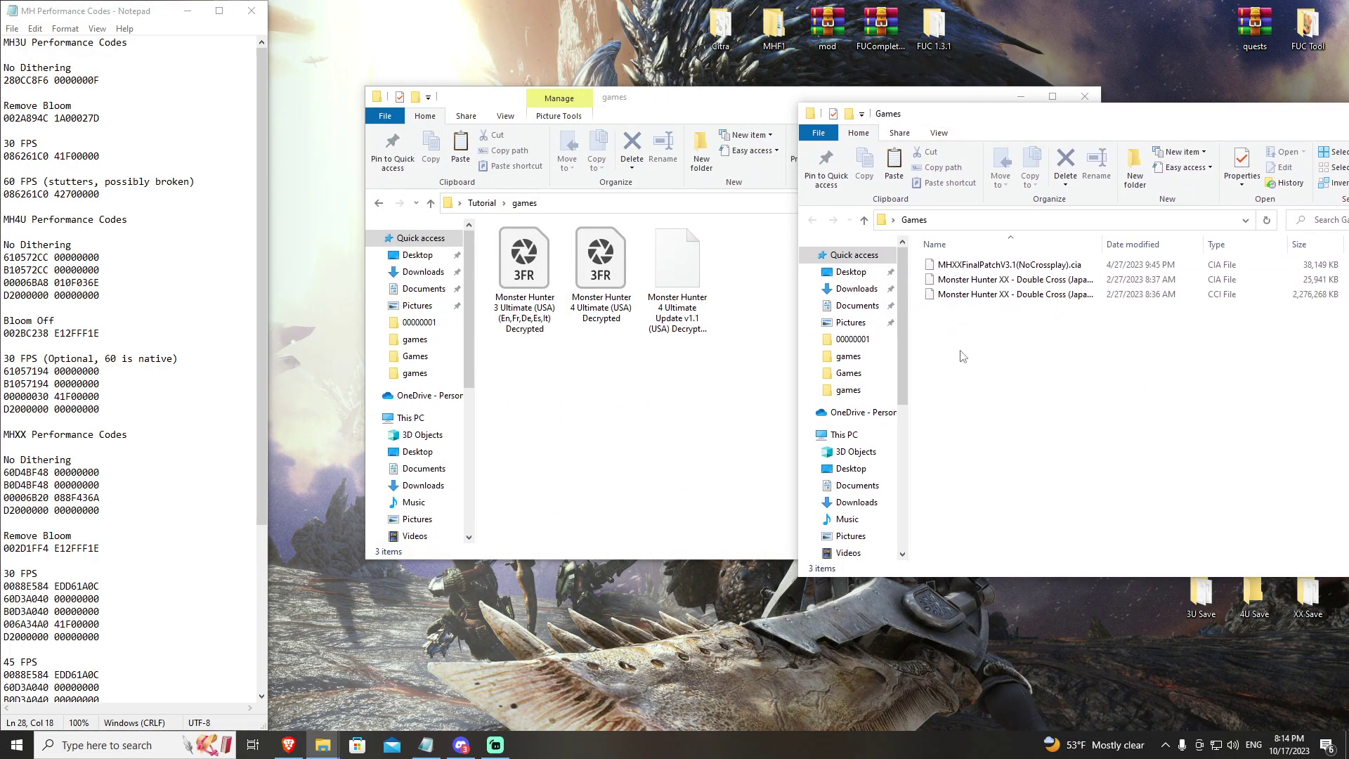
Move the MHXX .cci, its update .cia and MHXXFinalPatchV3.1(NoCrossplay).cia into games, then minimize Games
click(975, 297)
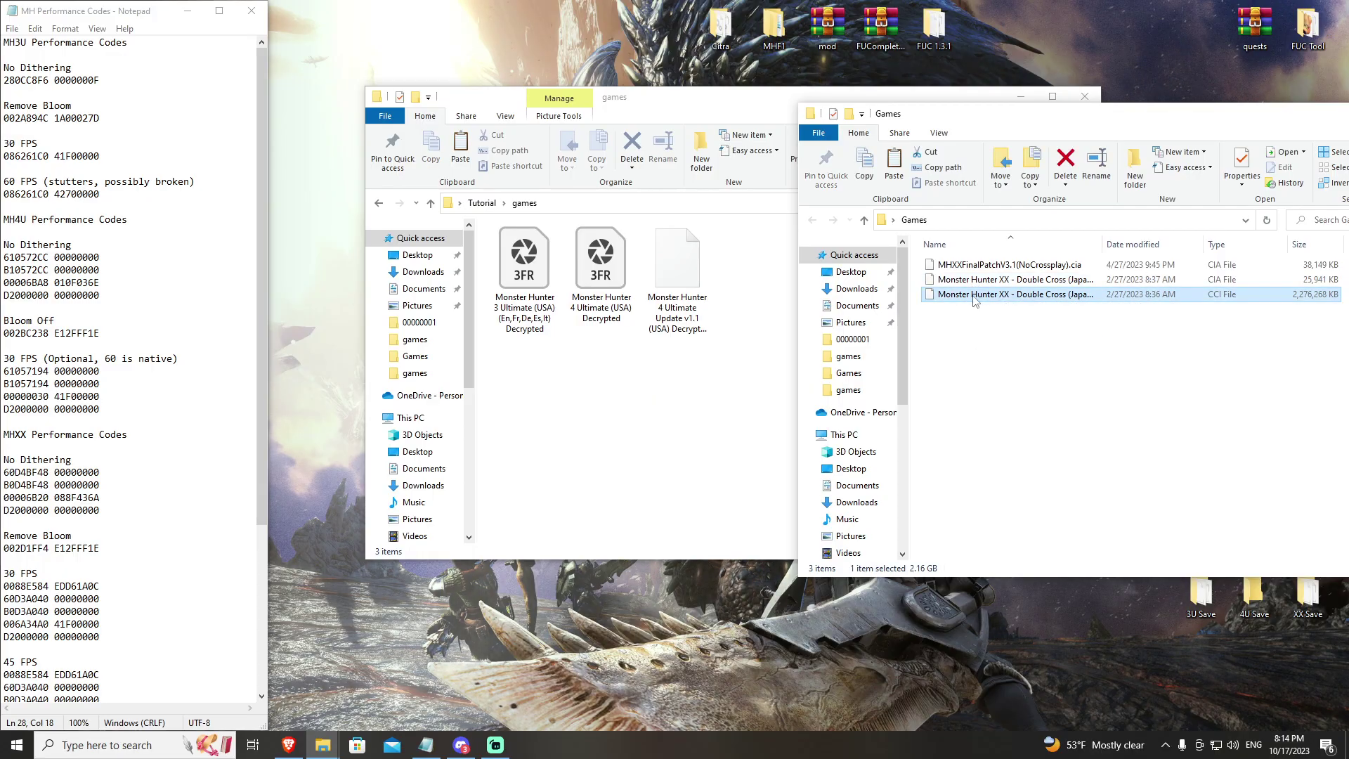
drag(982, 299, 632, 422)
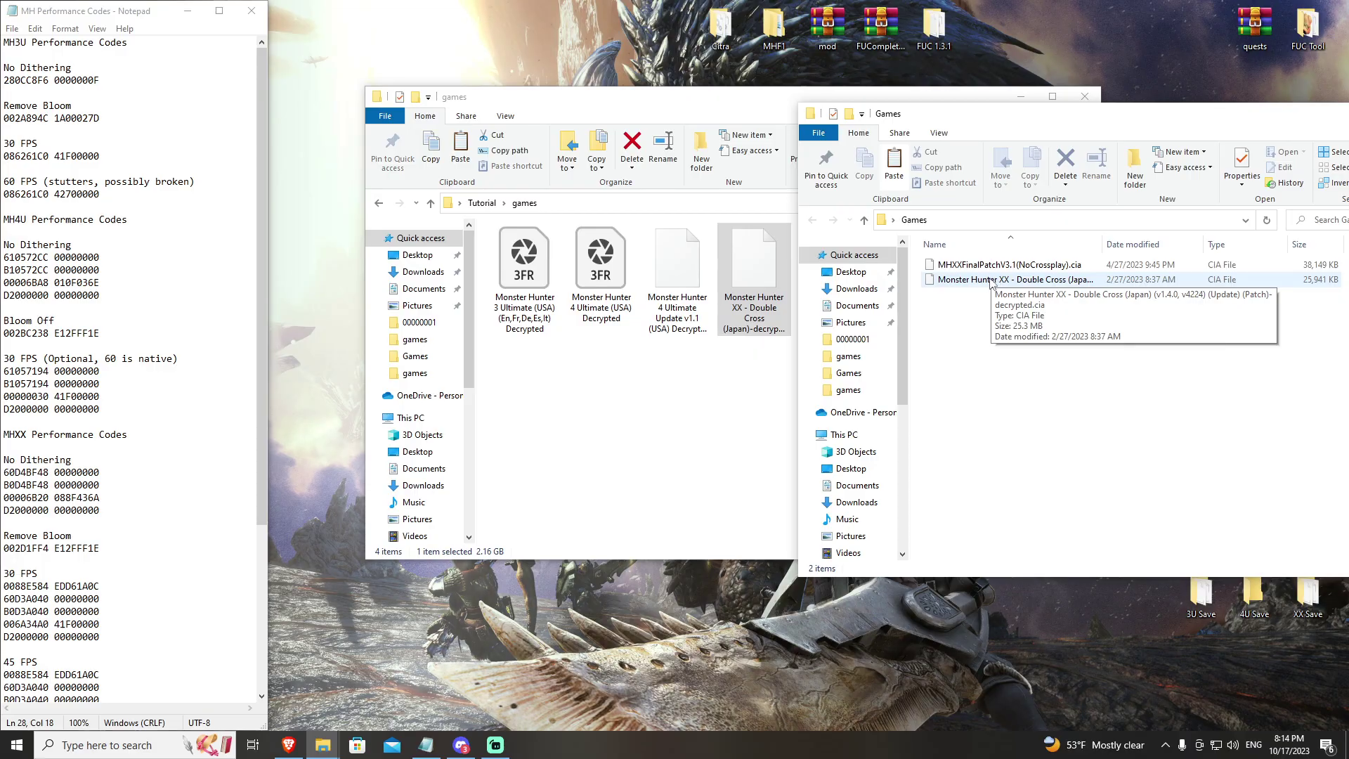
drag(978, 282, 647, 425)
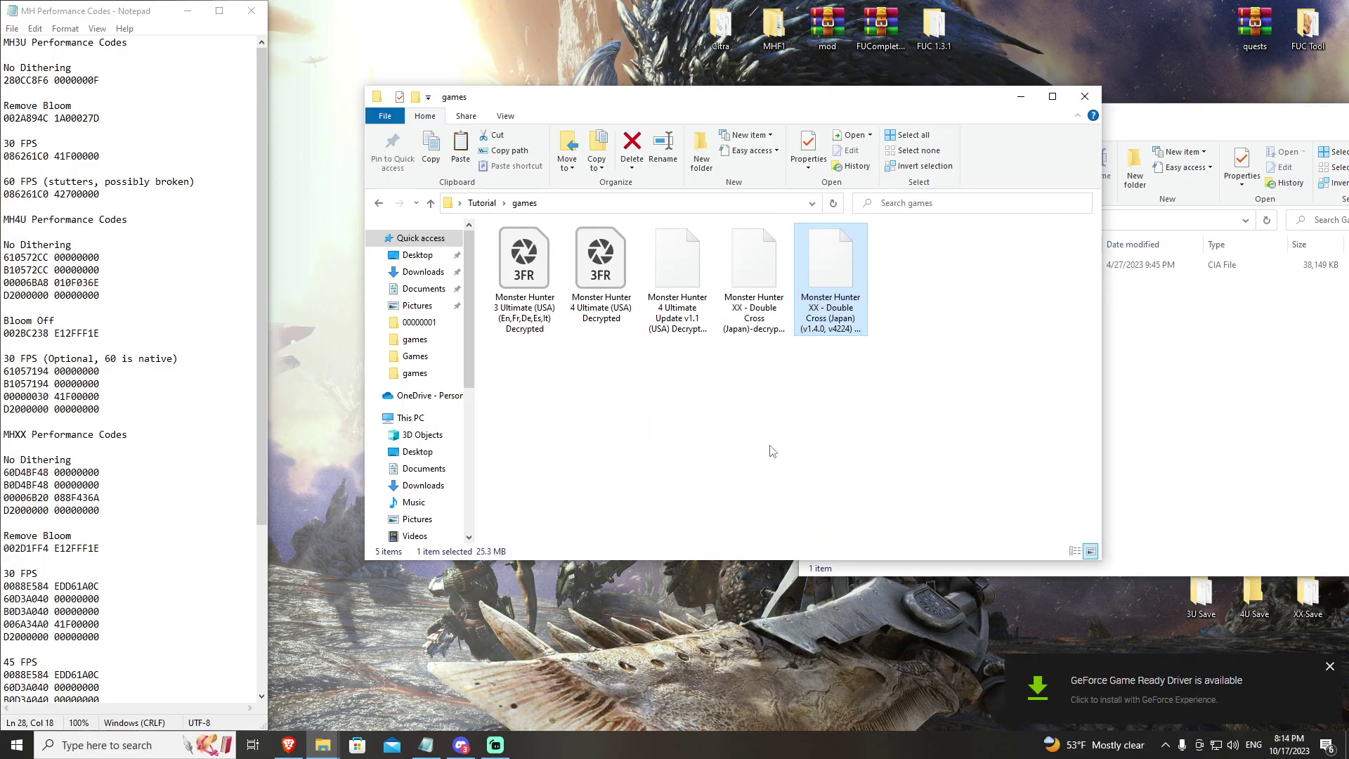
click(1150, 309)
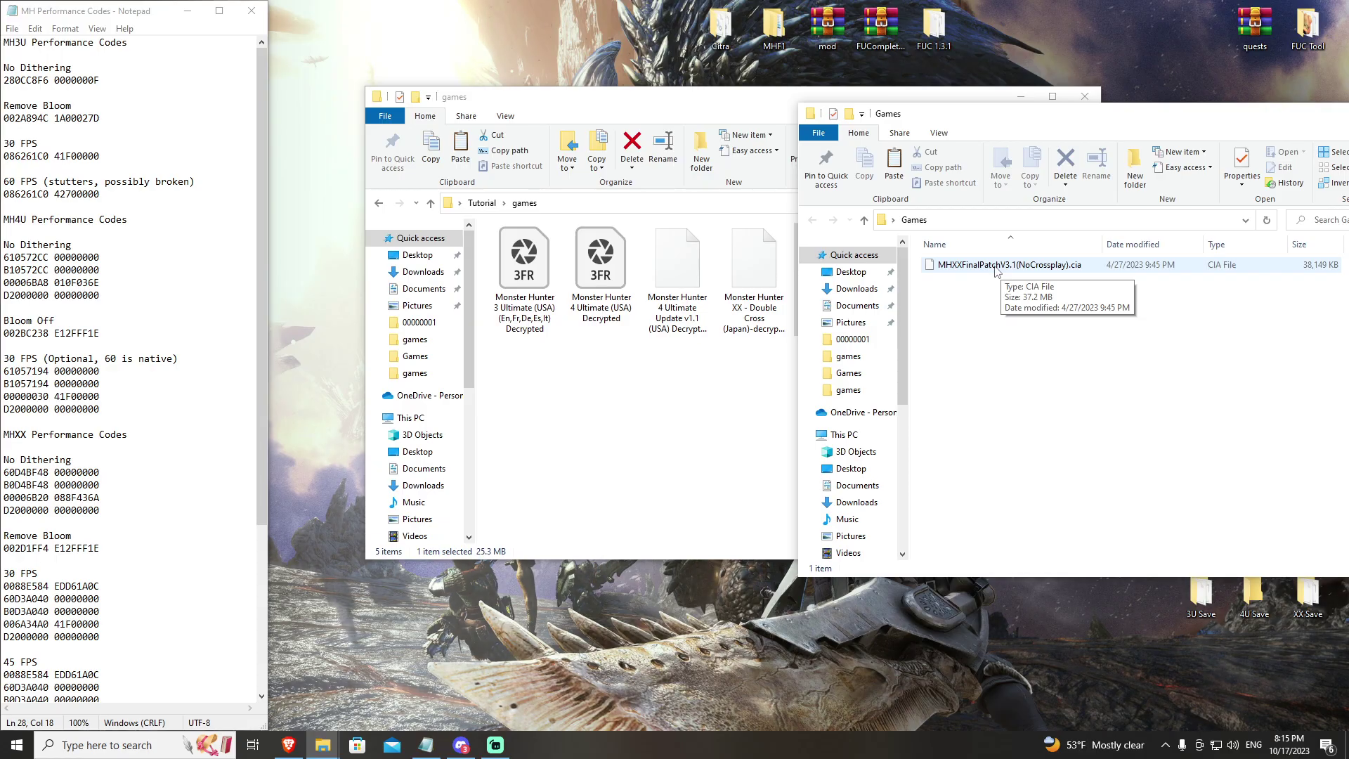
drag(995, 271, 688, 418)
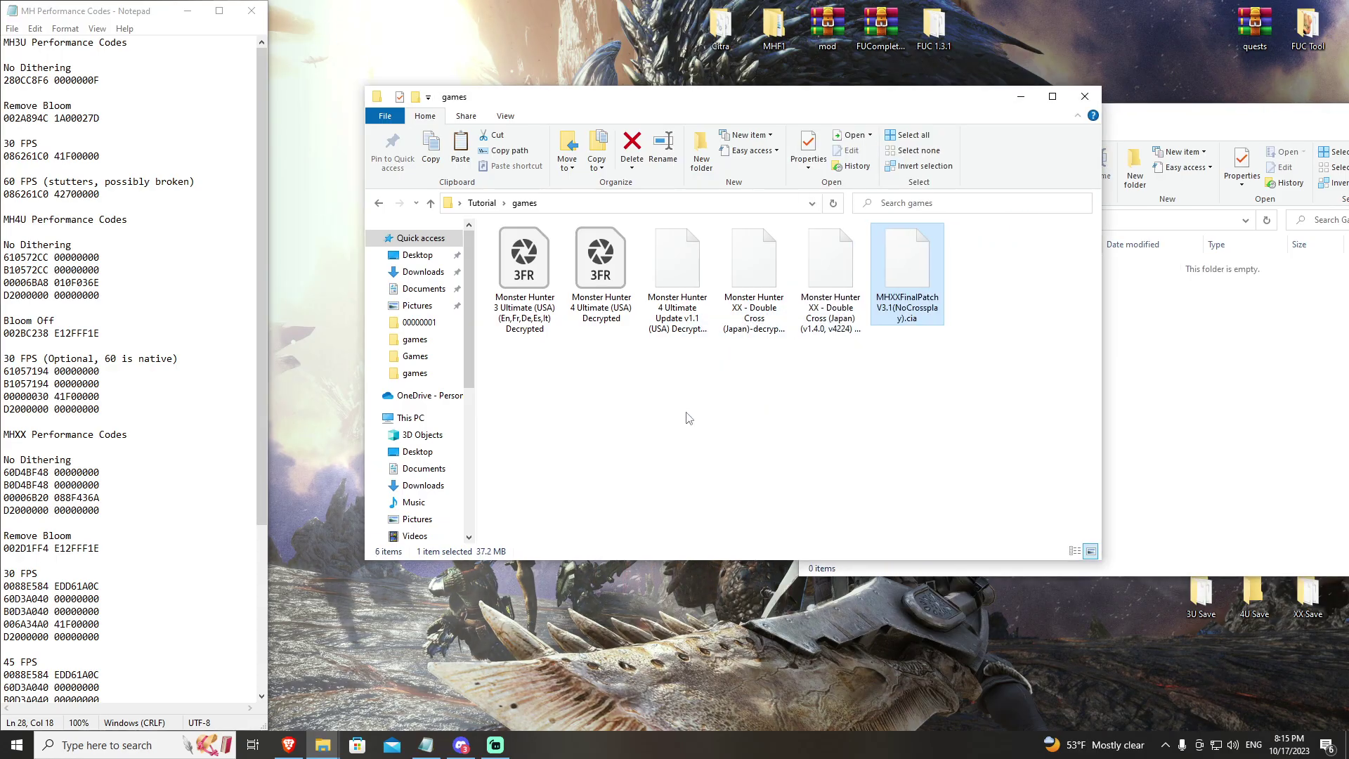
click(1219, 149)
key(super+Down)
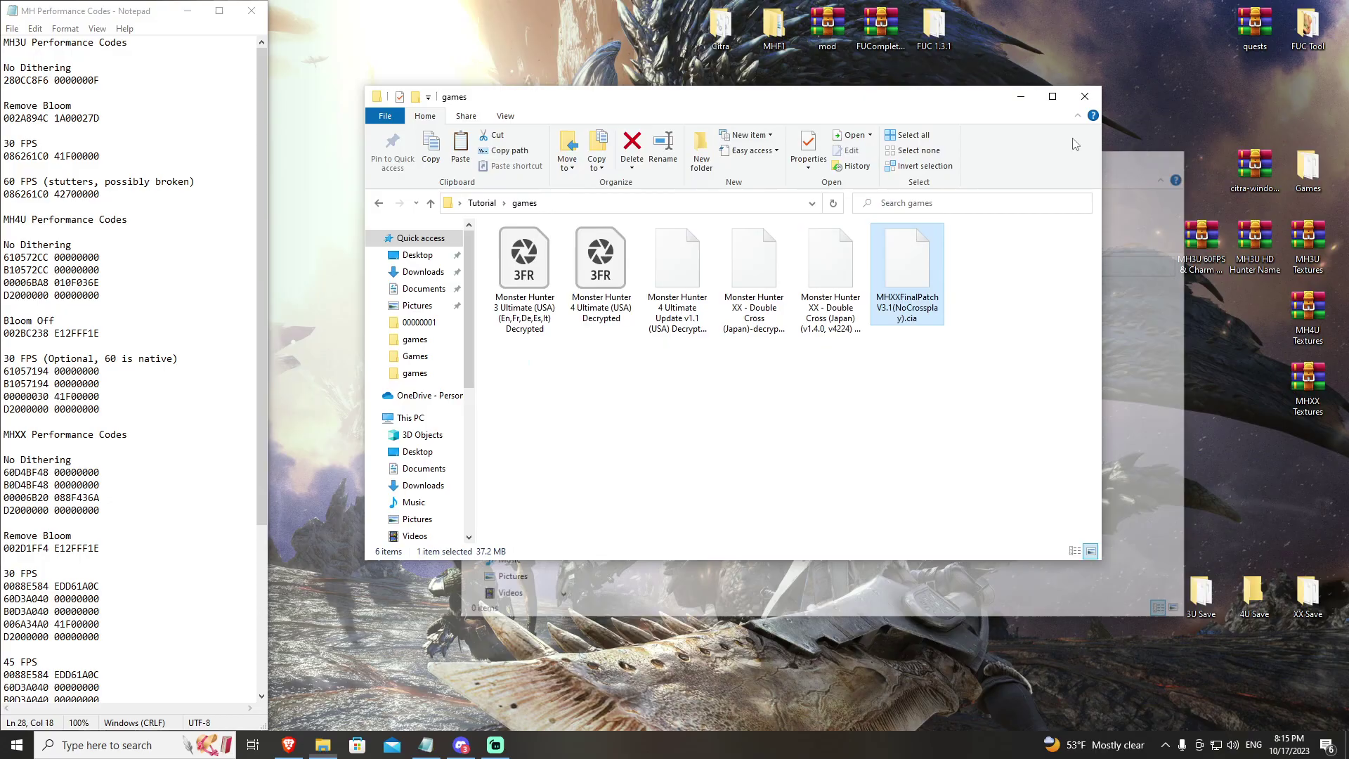
Go back to the Tutorial folder, launch citra-qt and select MONSTER HUNTER XX
click(482, 203)
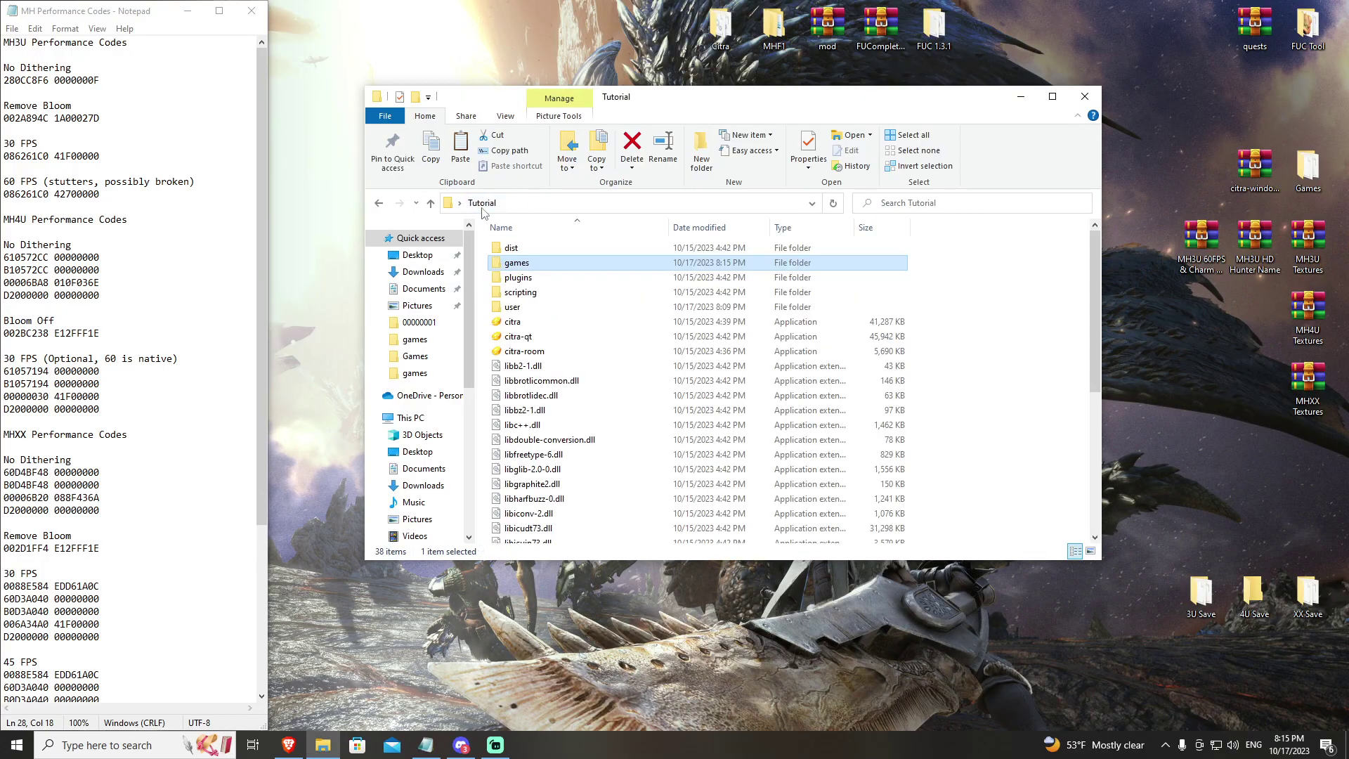
double_click(528, 337)
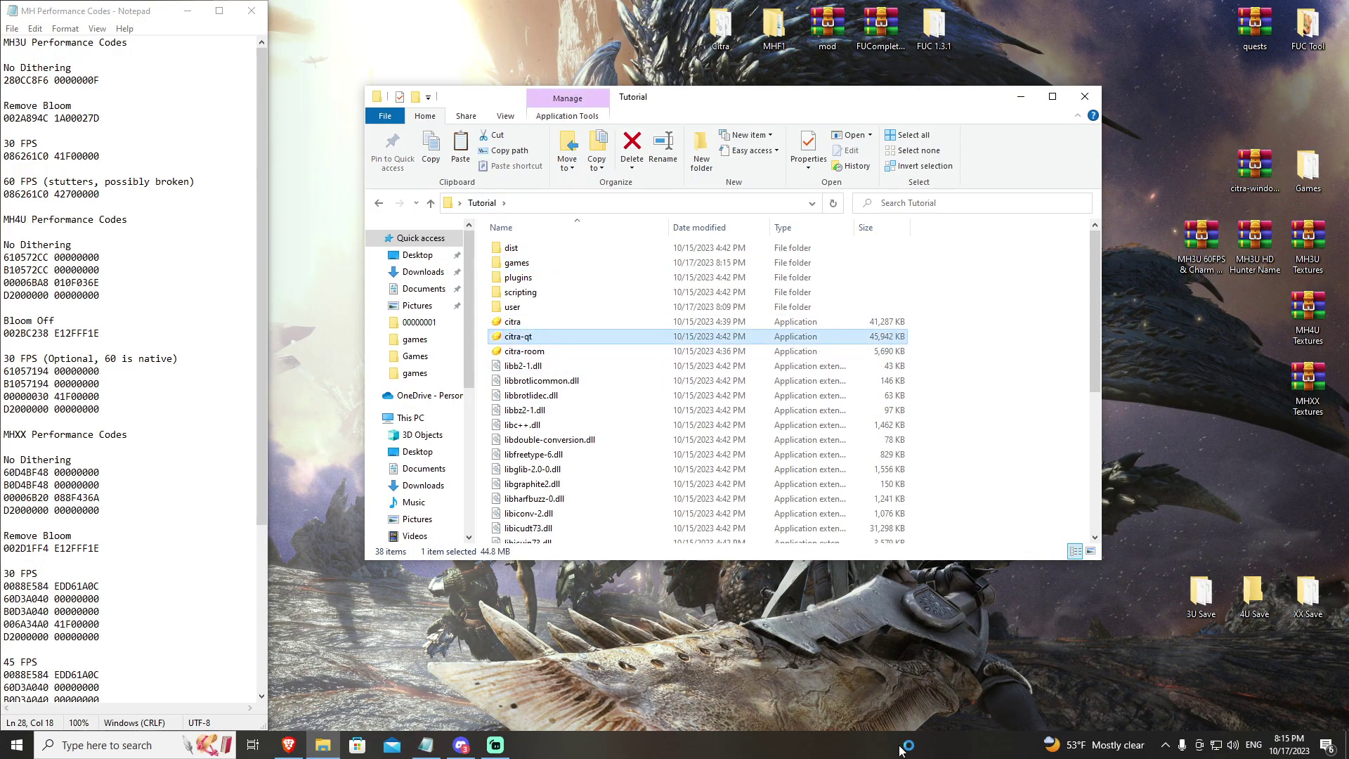
click(464, 255)
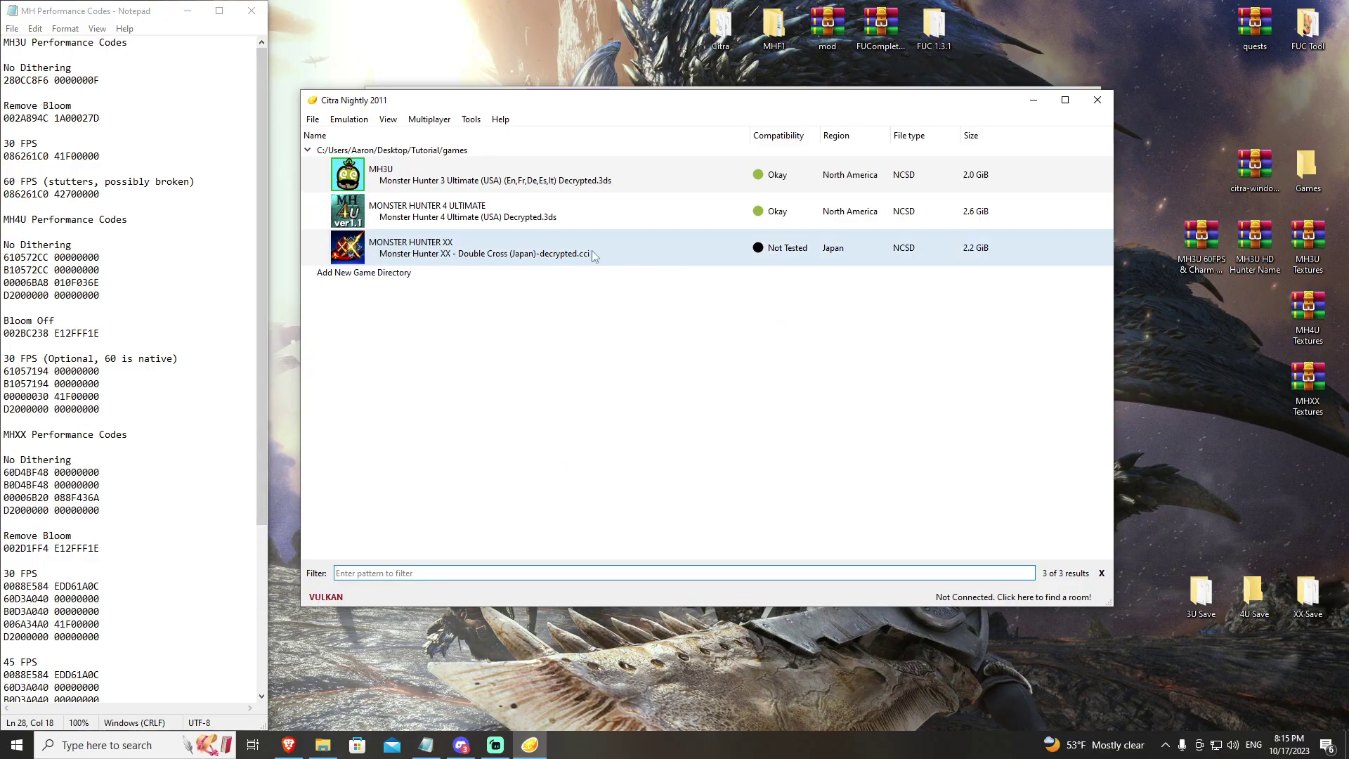
Install the Monster Hunter XX update .cia with File > Install CIA
click(313, 119)
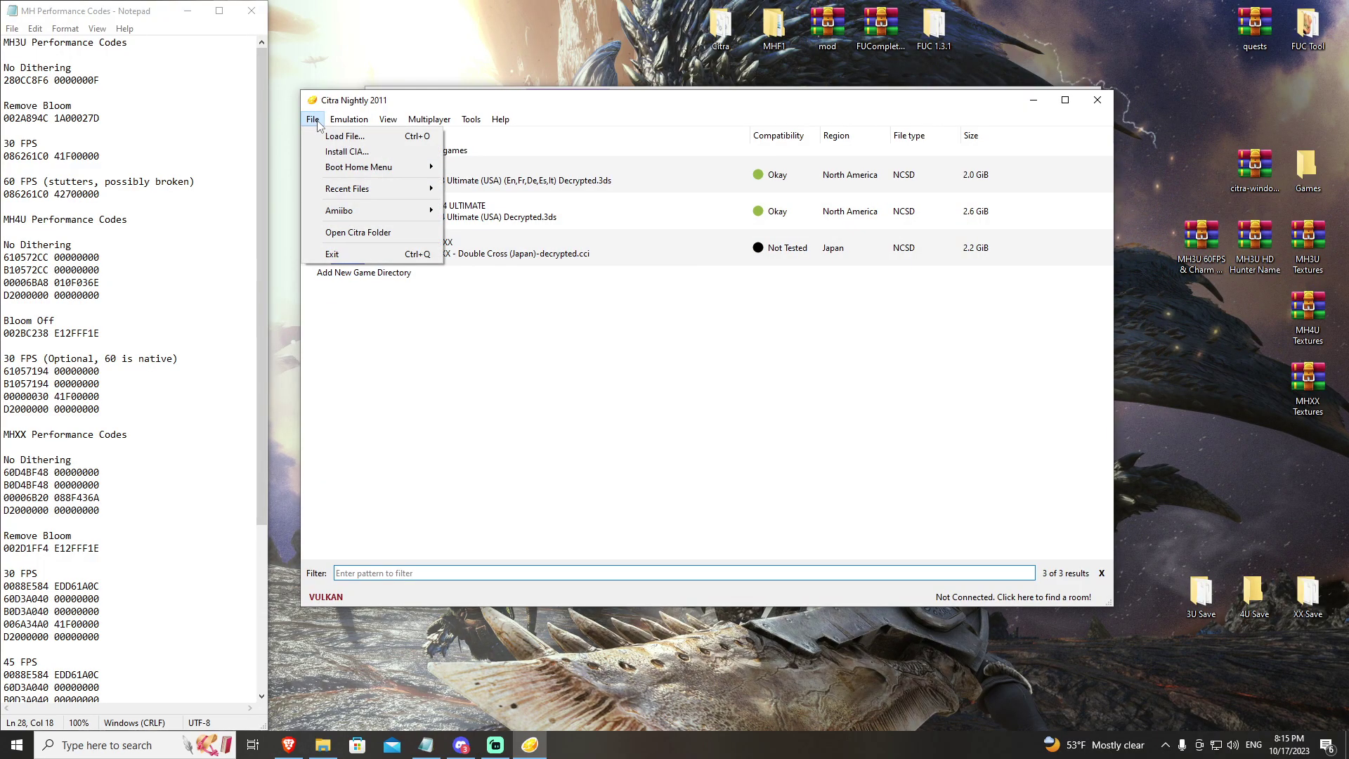
click(341, 153)
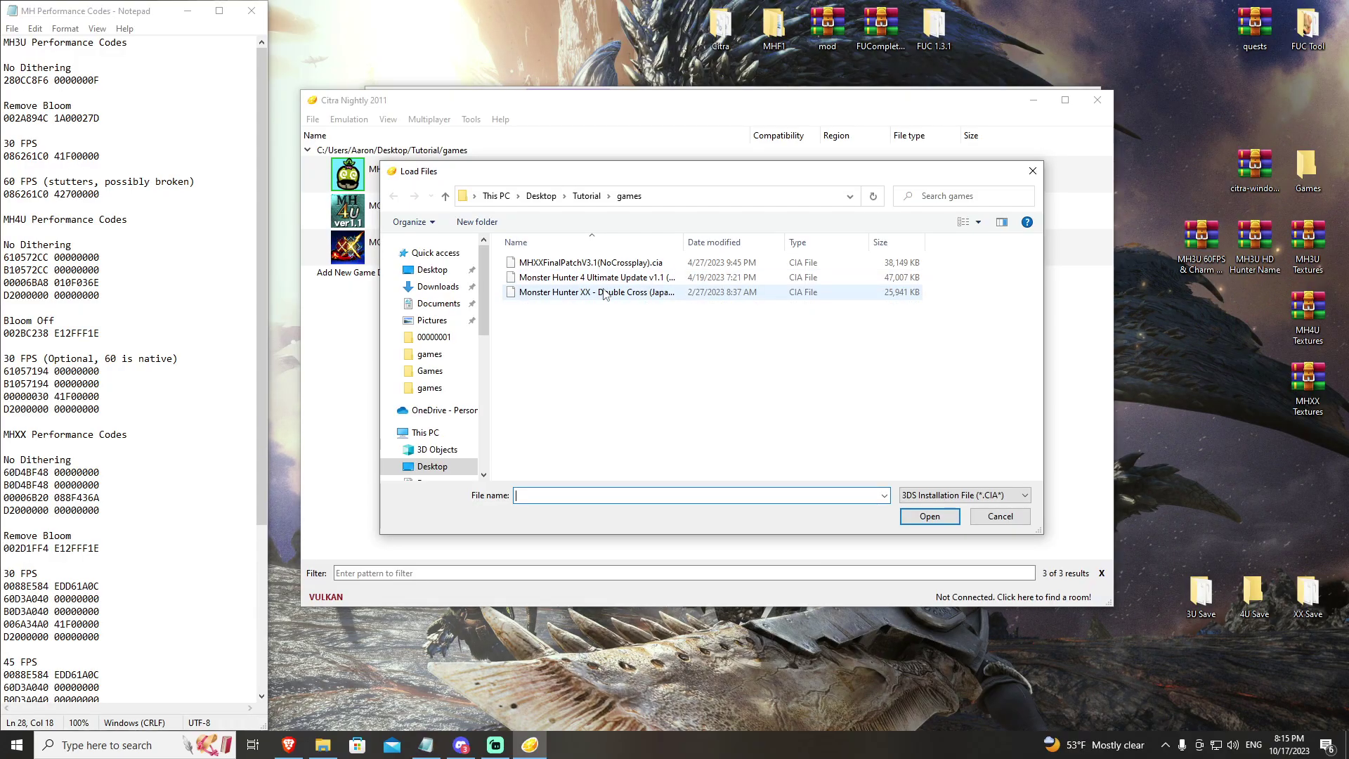
drag(1040, 532, 1154, 538)
click(559, 299)
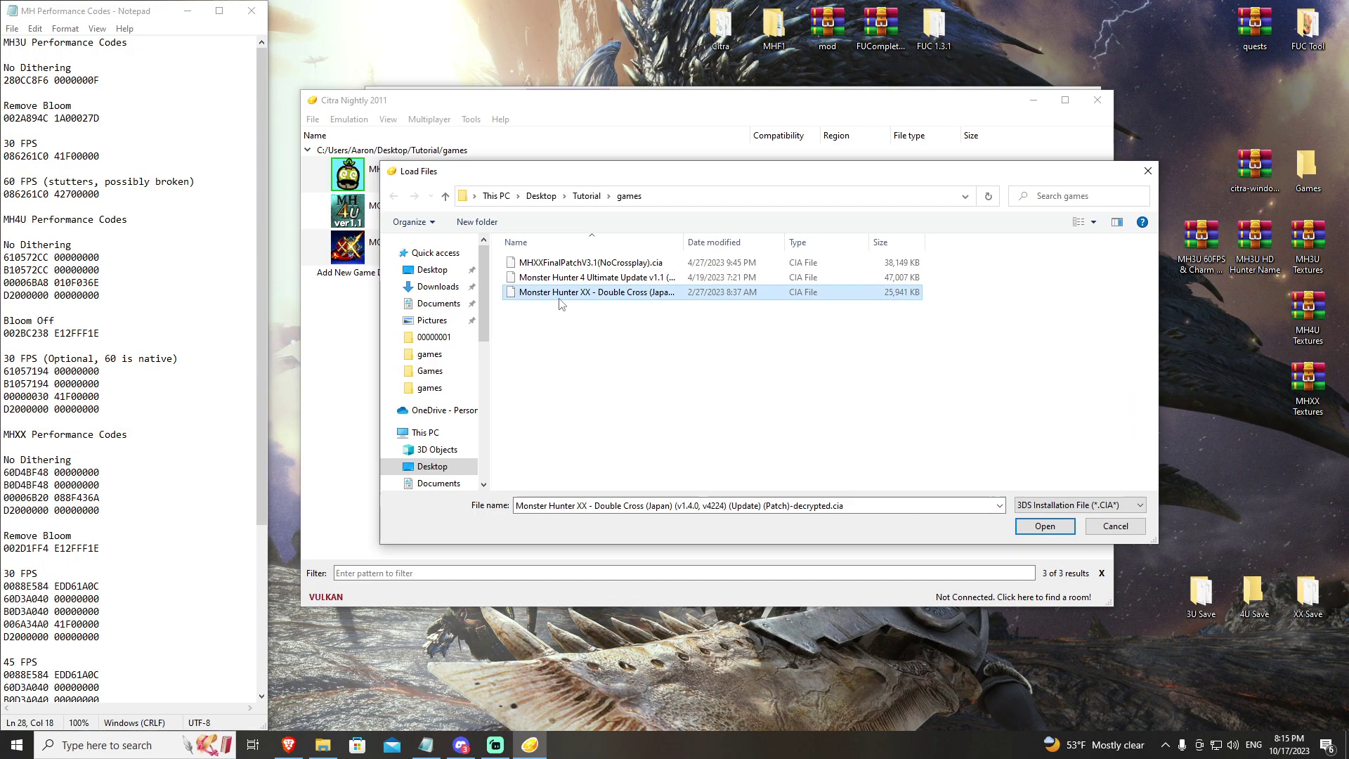
click(1040, 527)
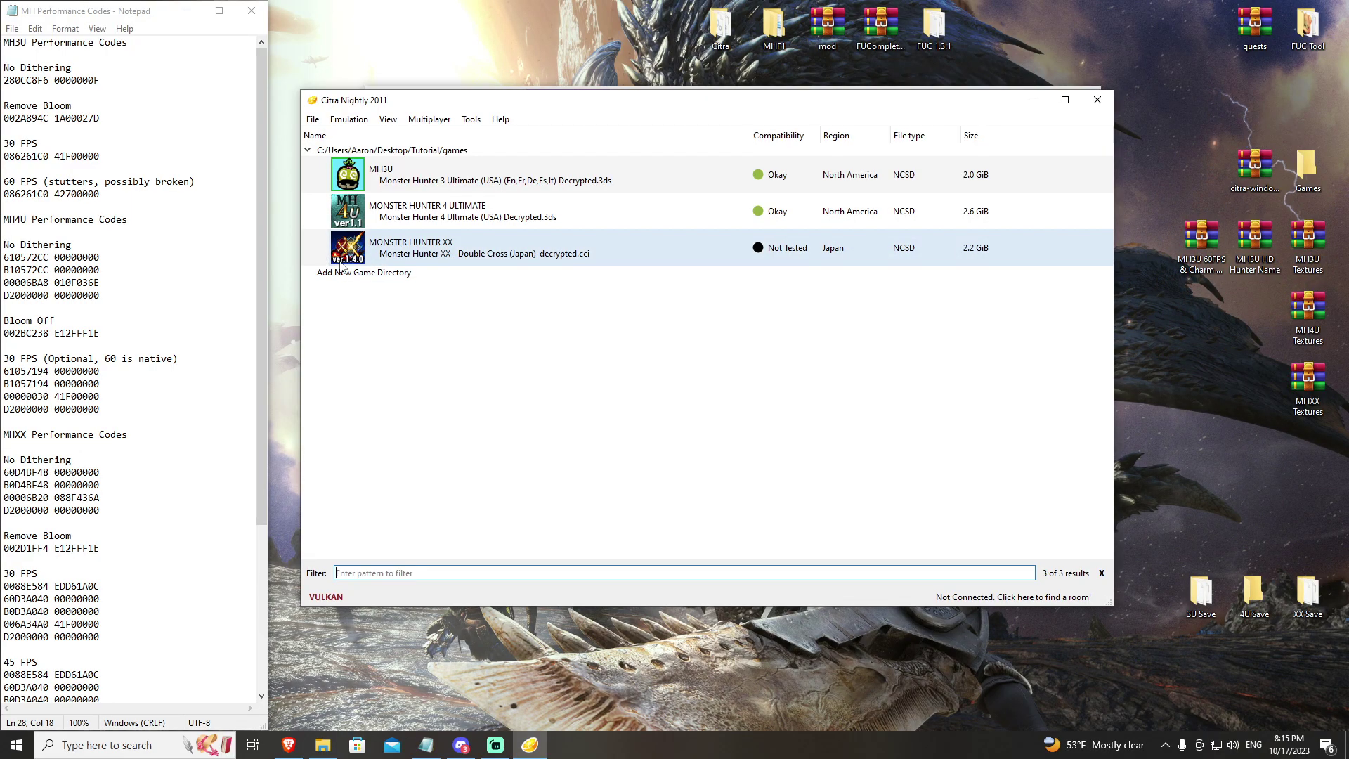
Install MHXXFinalPatchV3.1(NoCrossplay).cia with File > Install CIA
click(313, 121)
click(355, 151)
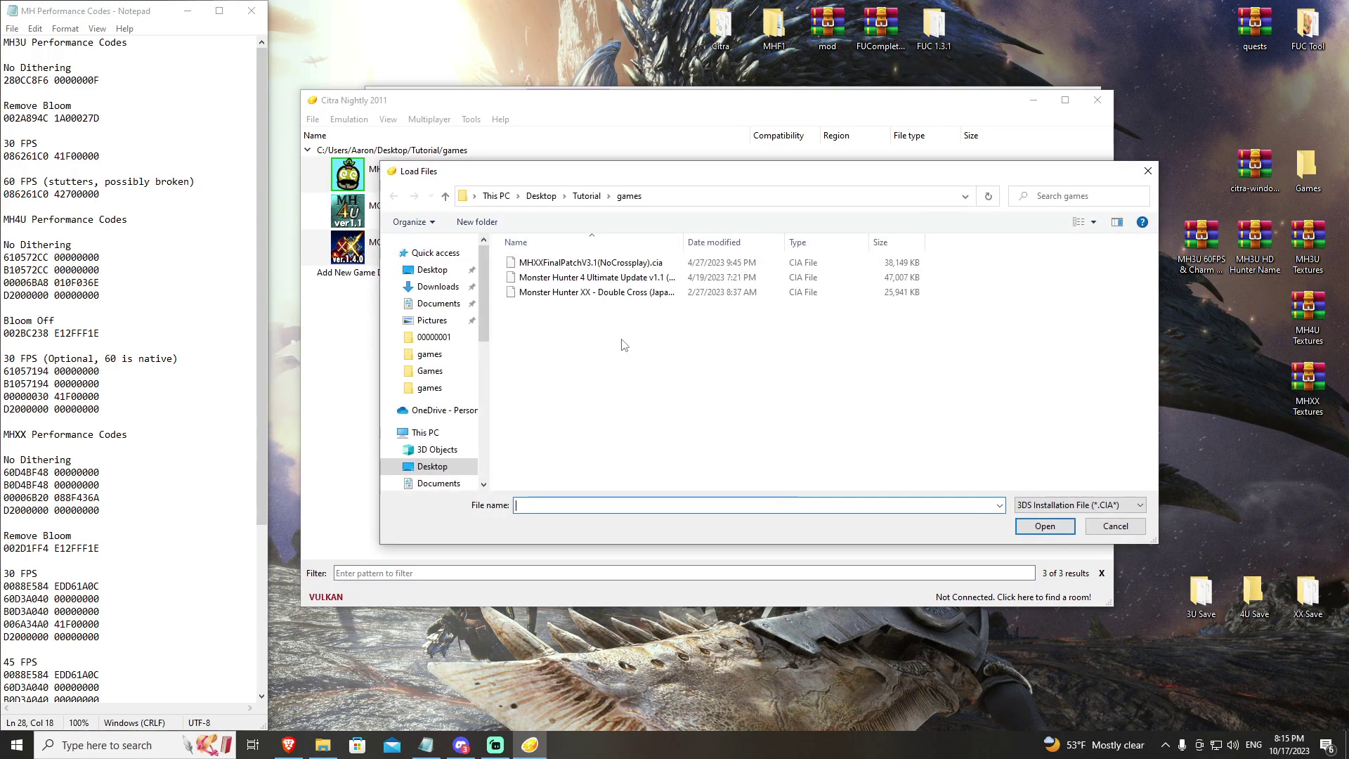
click(576, 264)
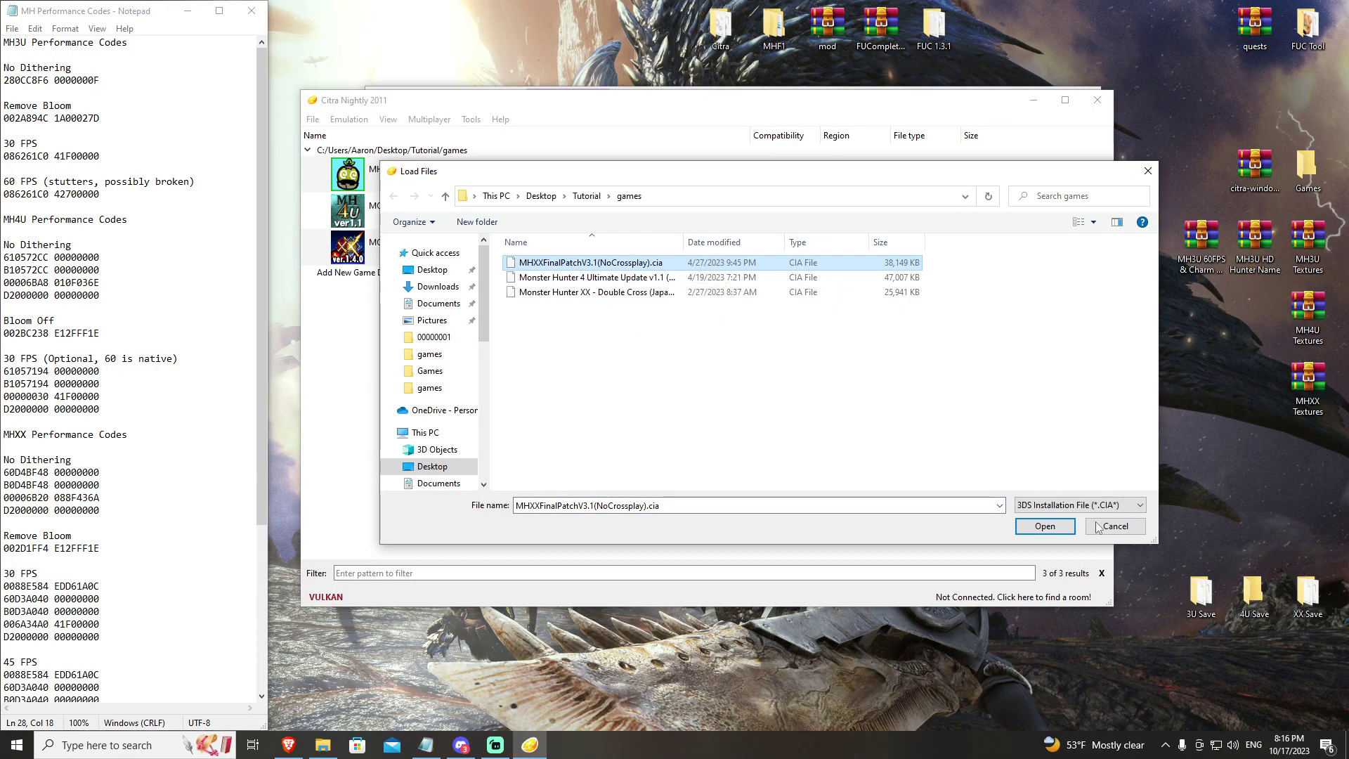
click(1044, 526)
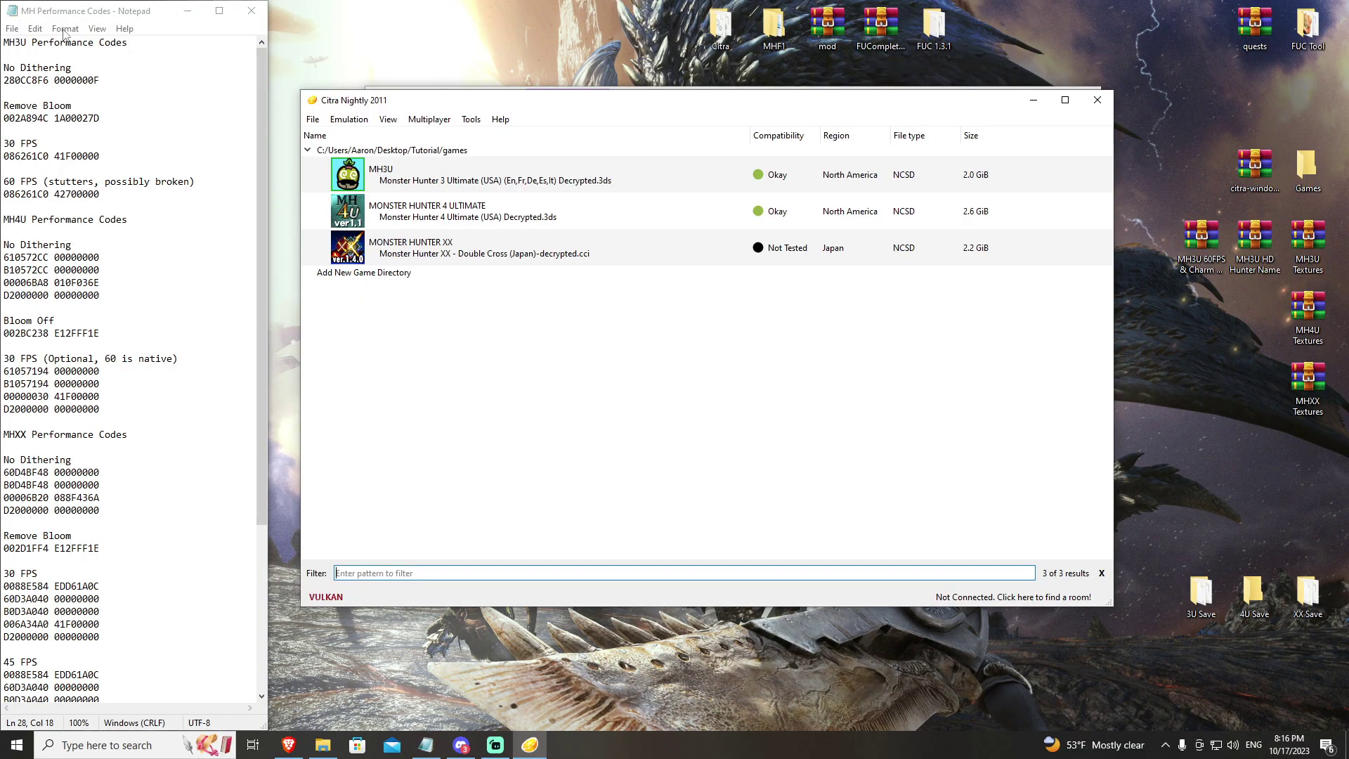
Look over the performance codes in Notepad, then return to Citra's game list
click(154, 21)
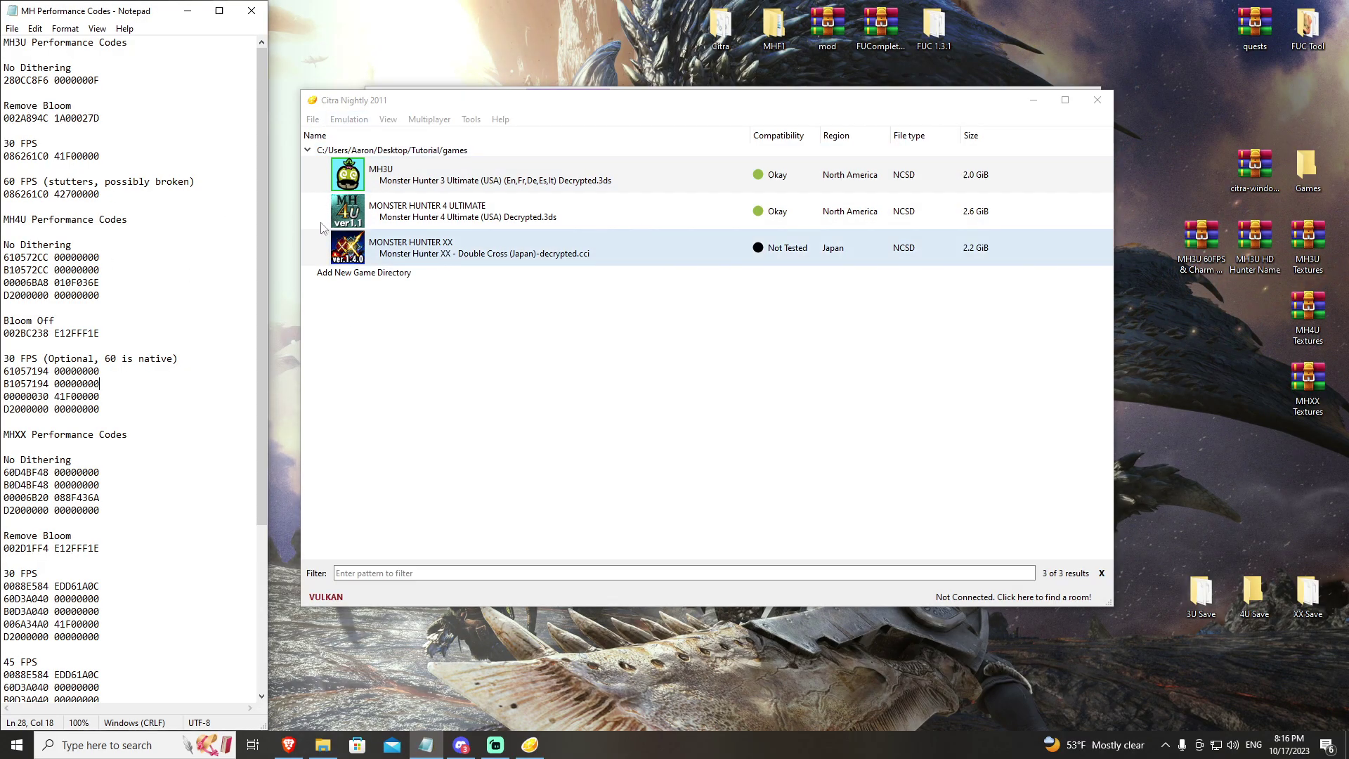
drag(263, 139, 261, 290)
click(465, 402)
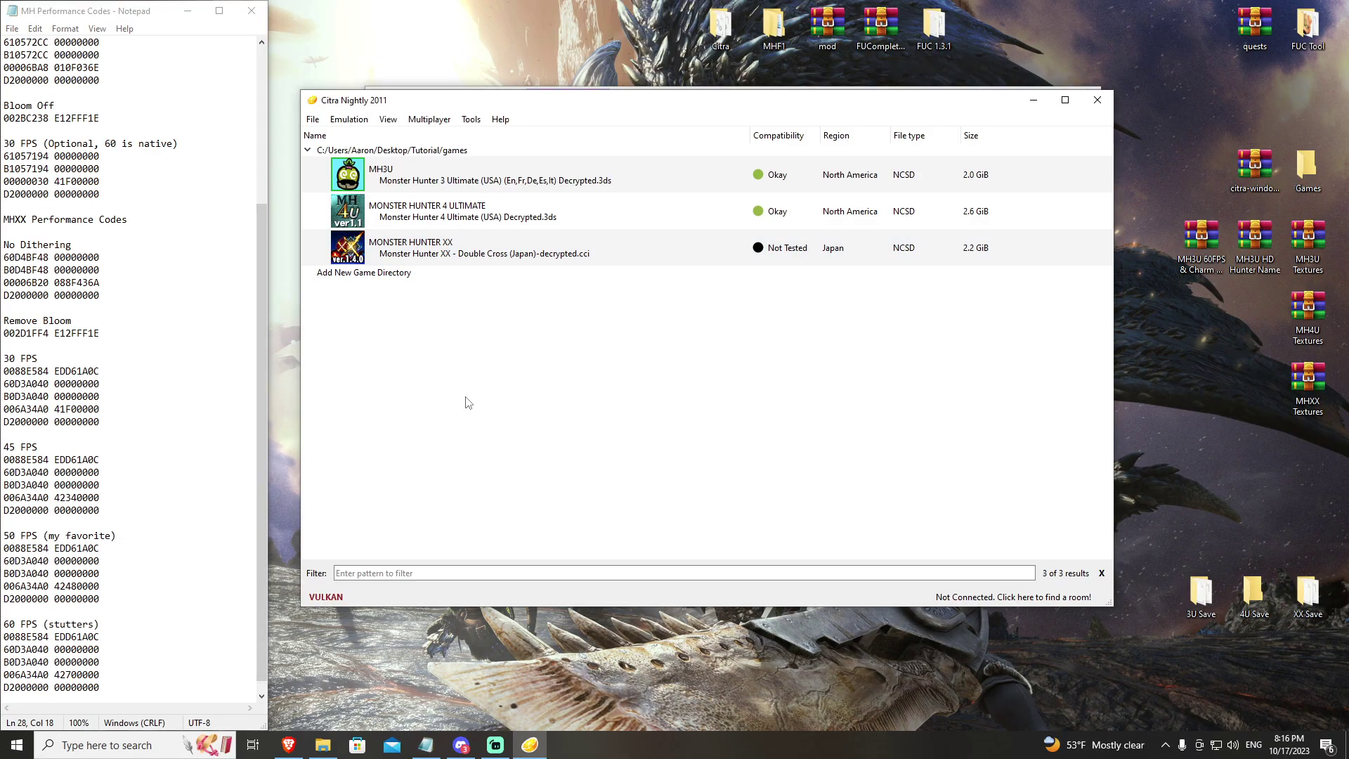
In Monster Hunter XX's Cheats properties, save a 'No Dither' cheat holding the four No Dithering code lines
right_click(430, 244)
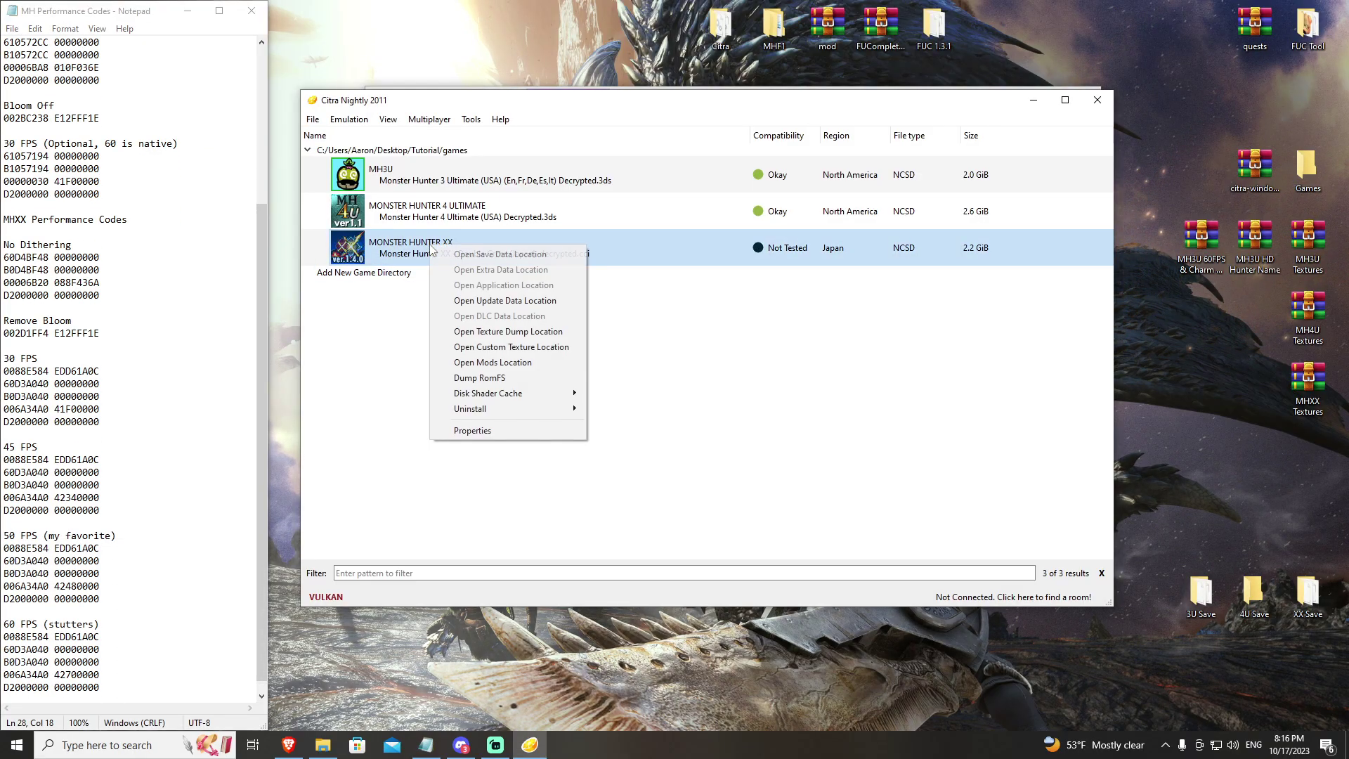
click(500, 431)
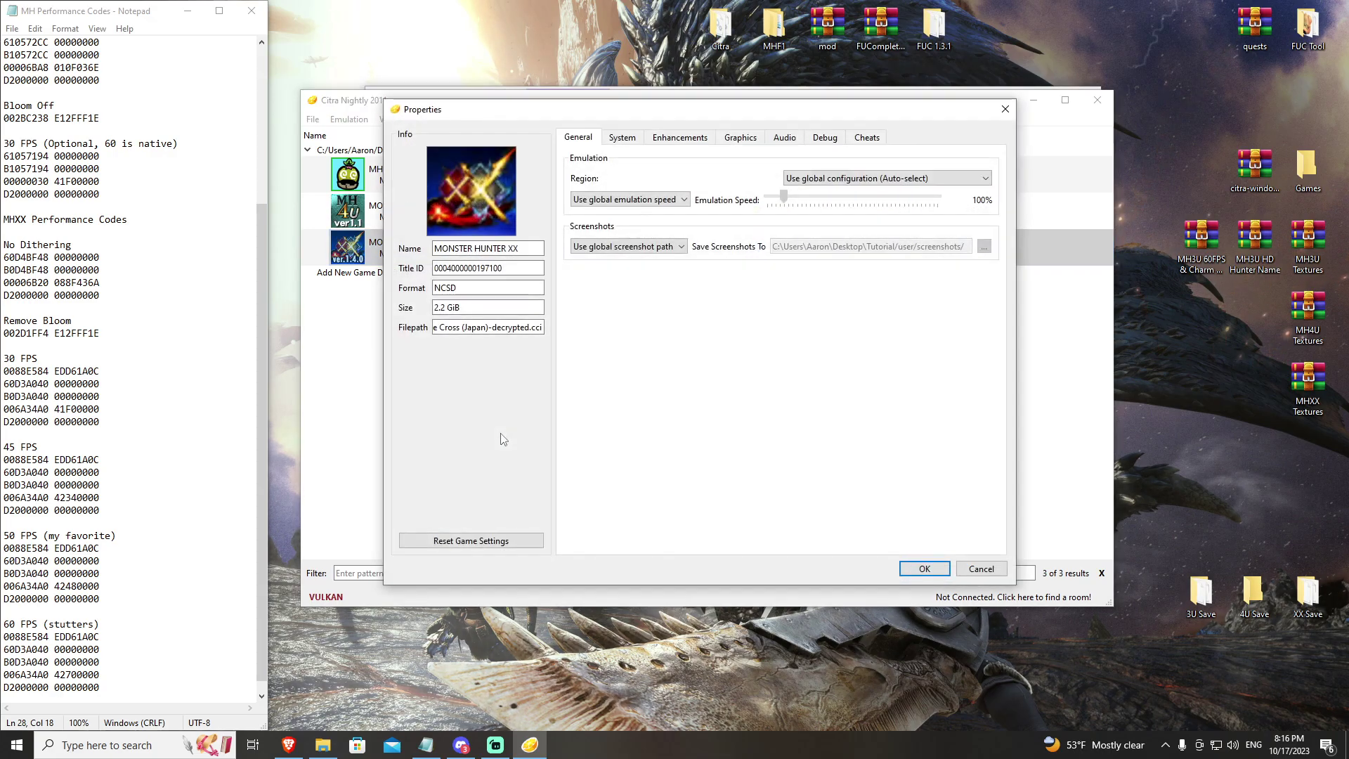
click(872, 138)
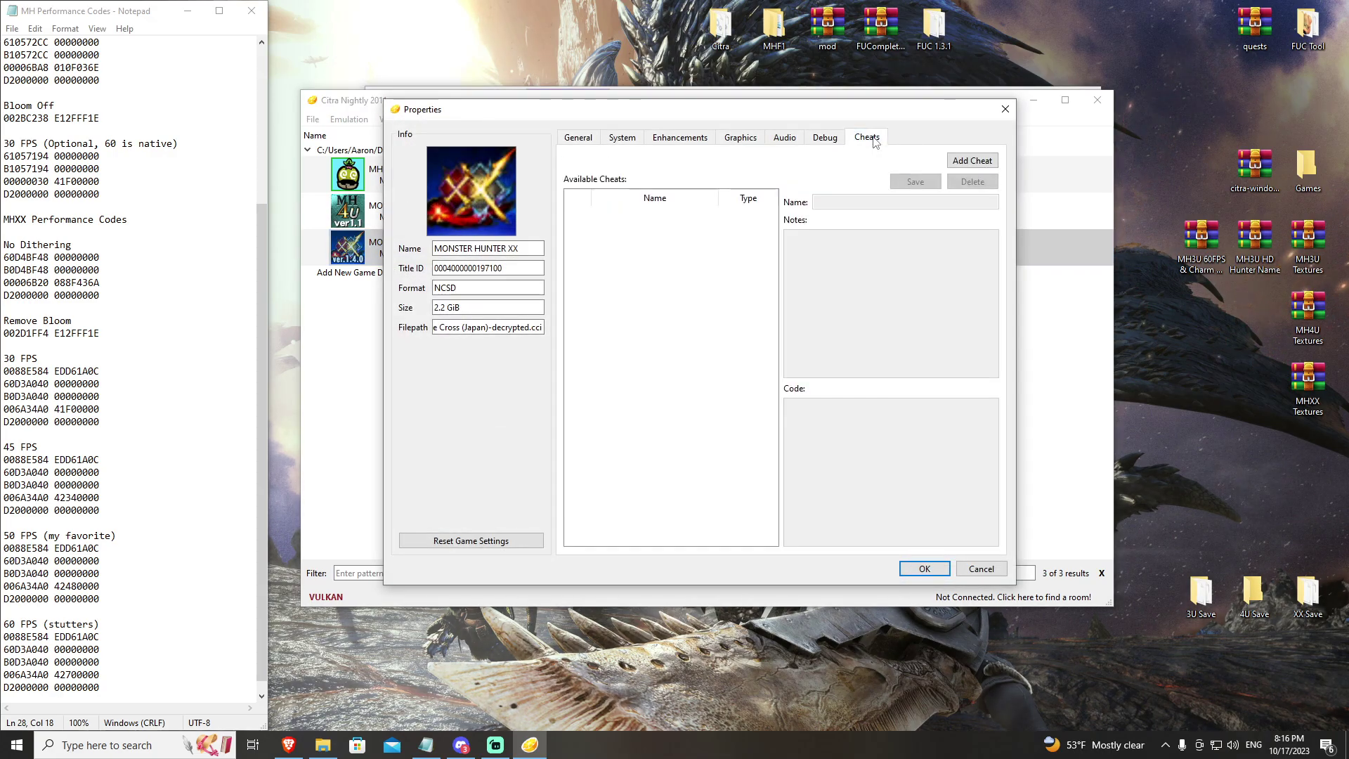
click(972, 161)
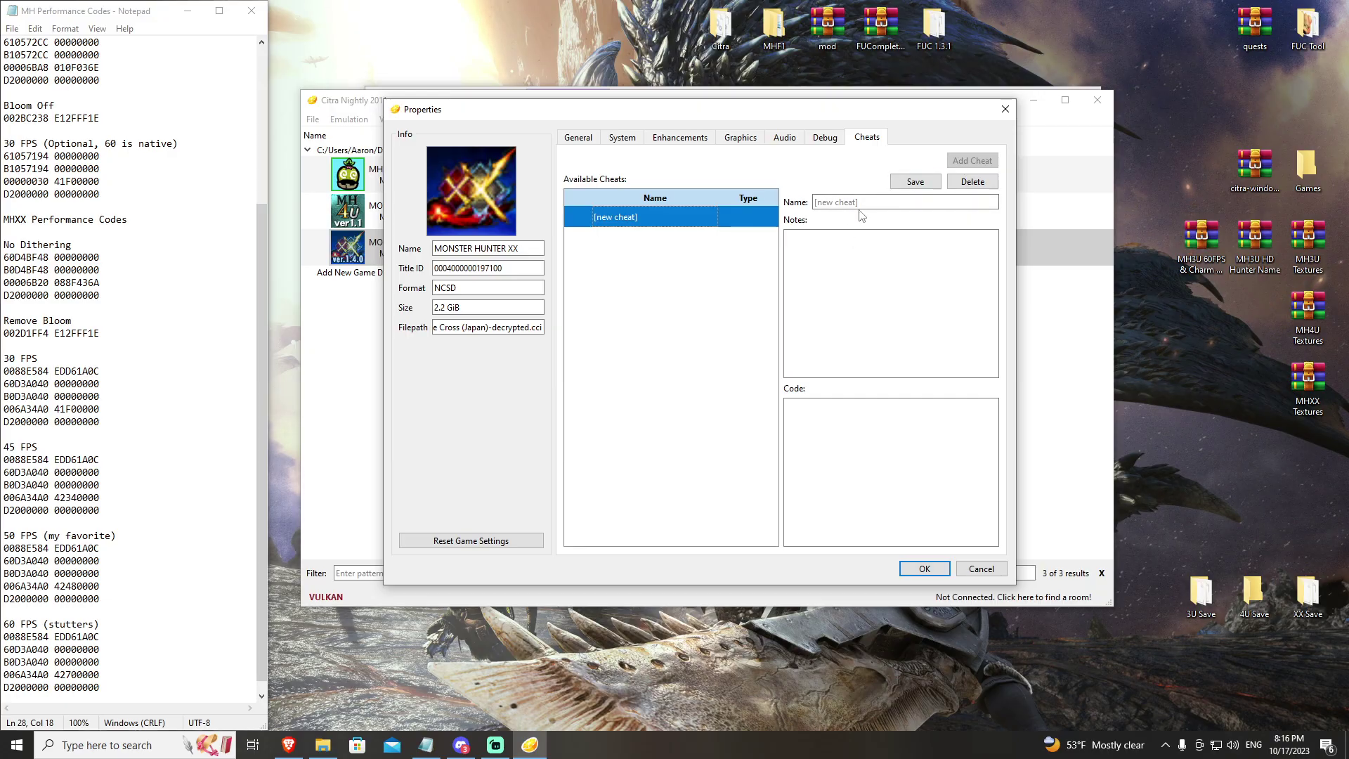
click(859, 201)
text(No Di)
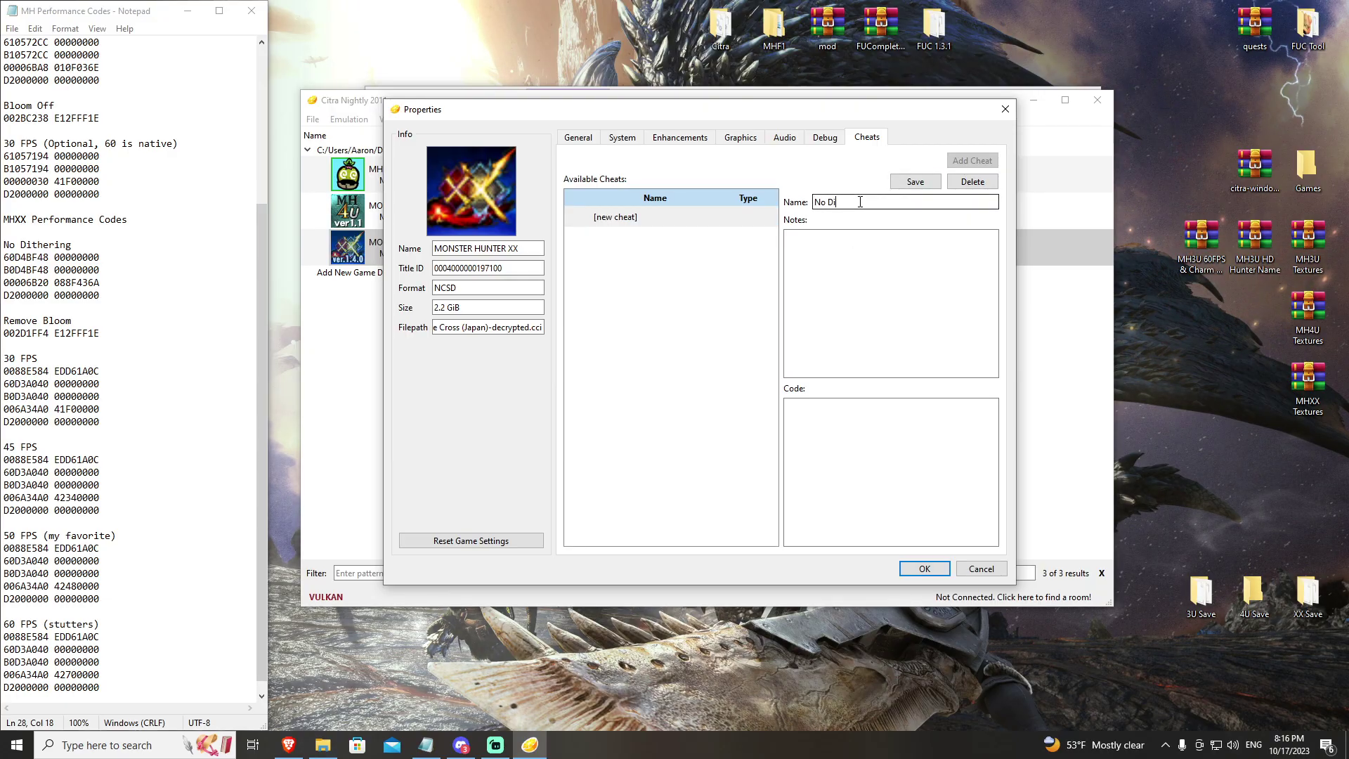
text(thering)
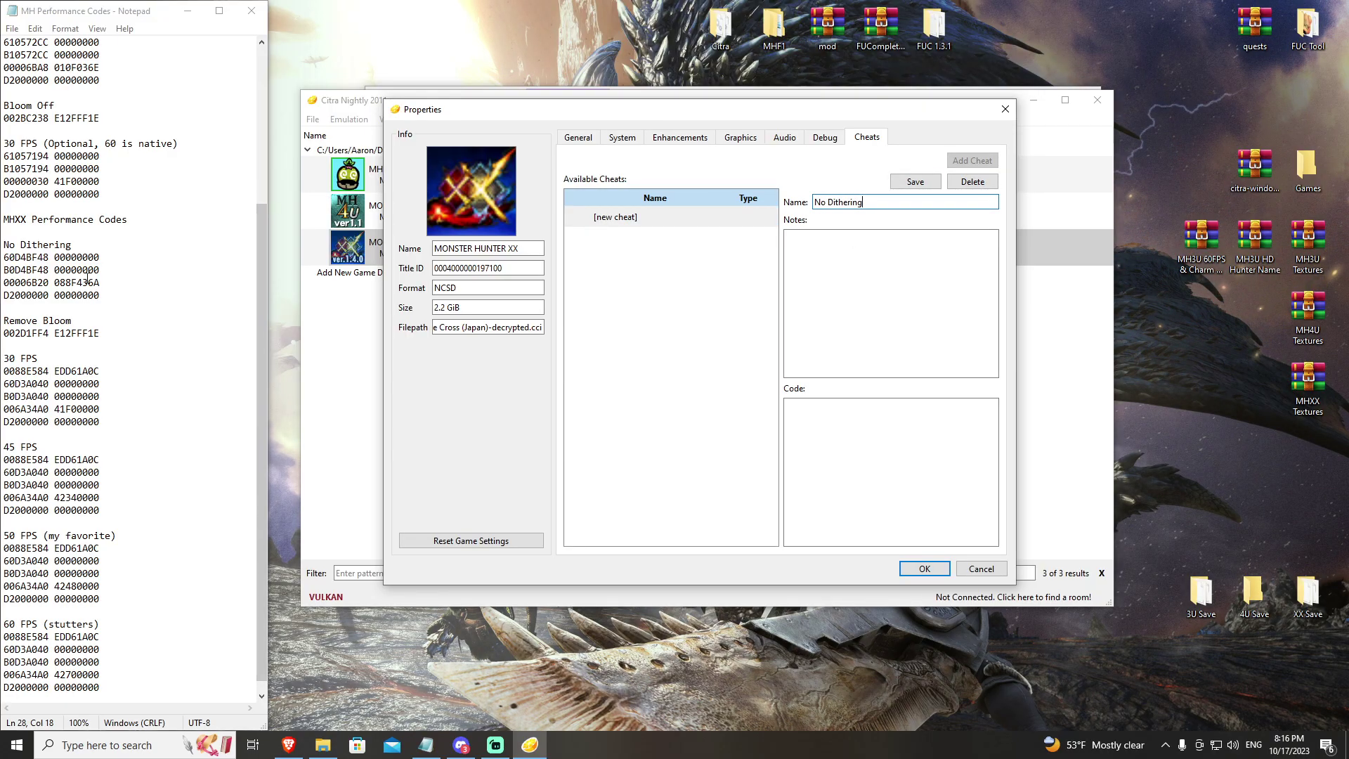
drag(100, 295, 2, 265)
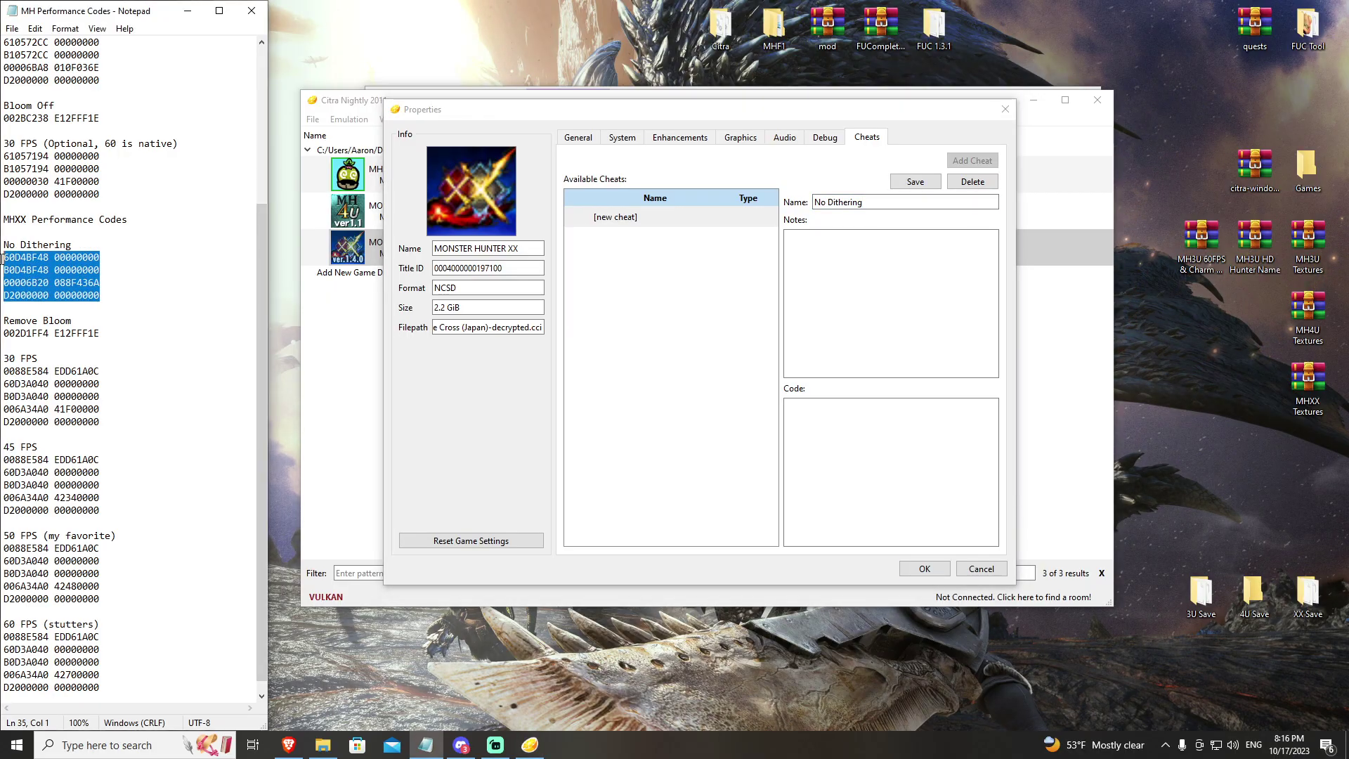
right_click(36, 259)
click(86, 296)
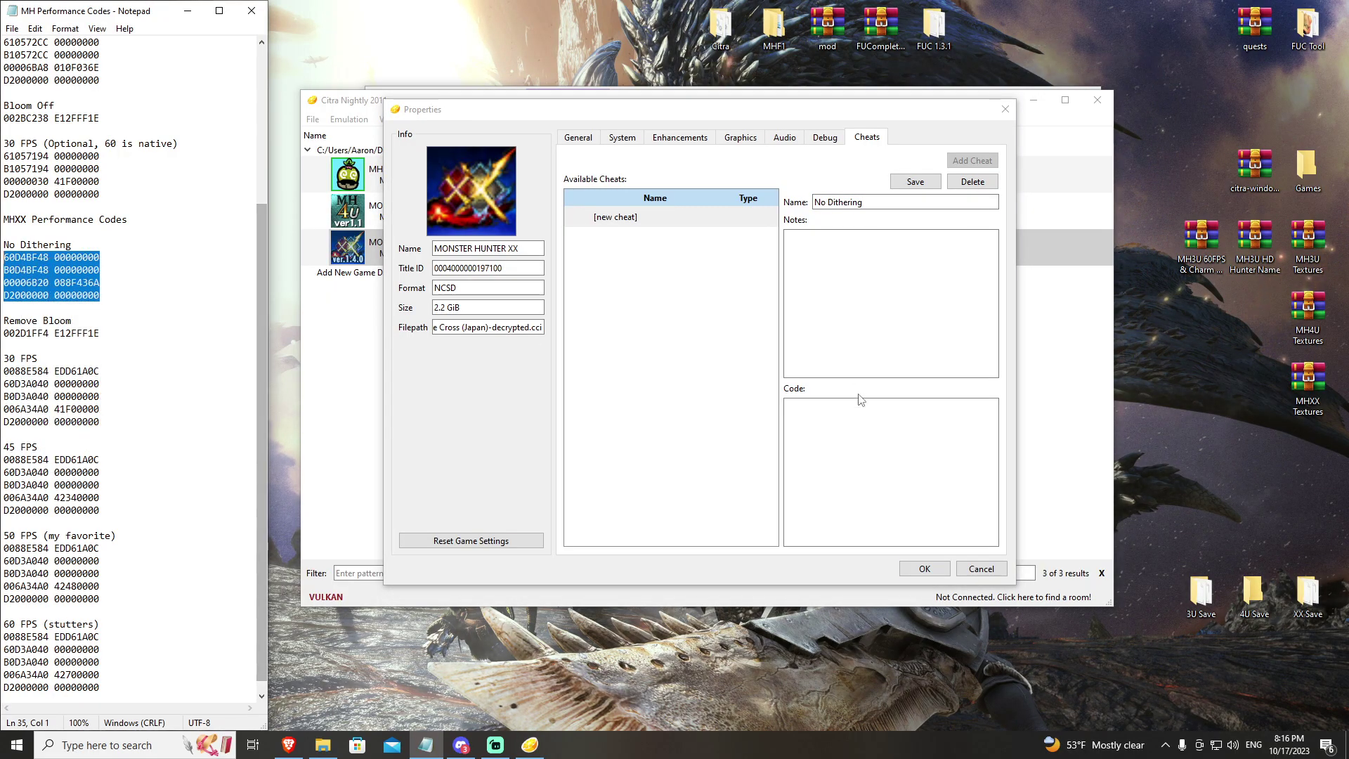
right_click(867, 425)
click(900, 499)
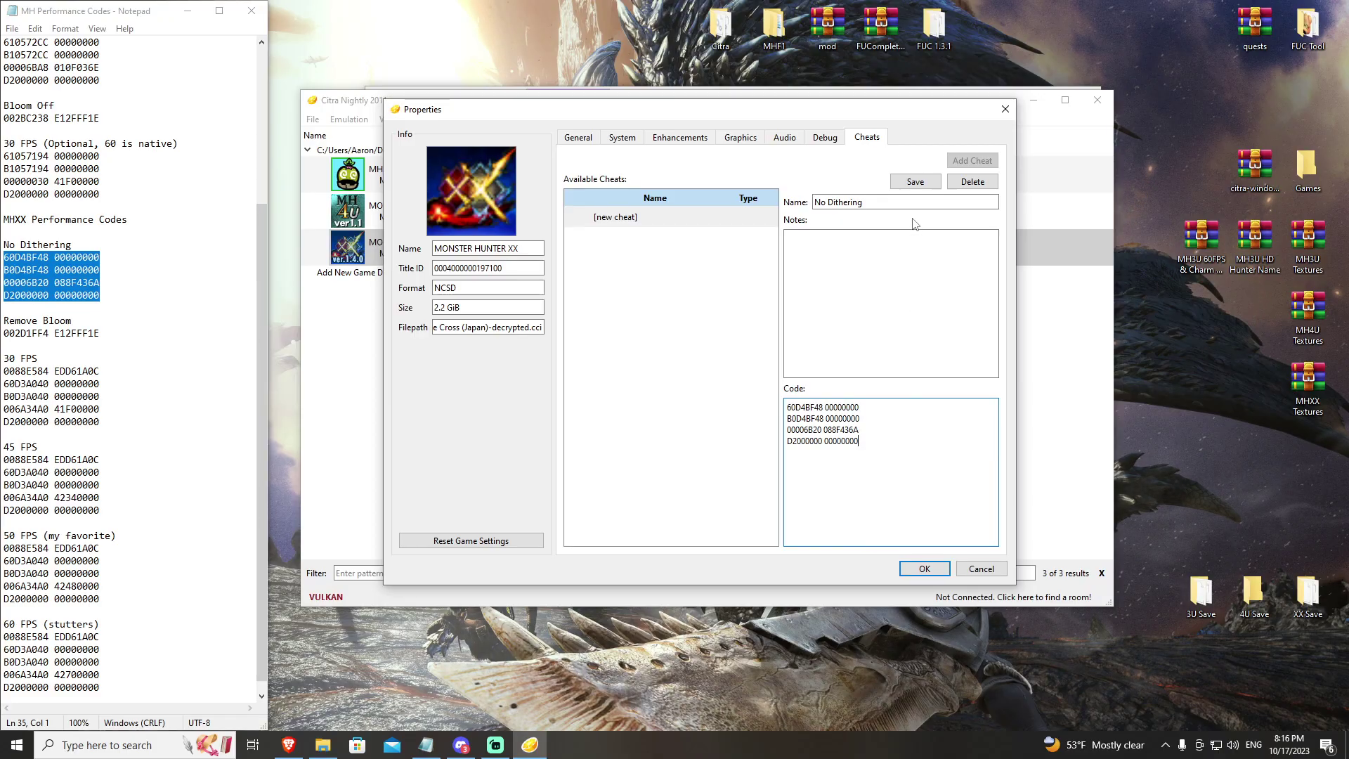
click(915, 182)
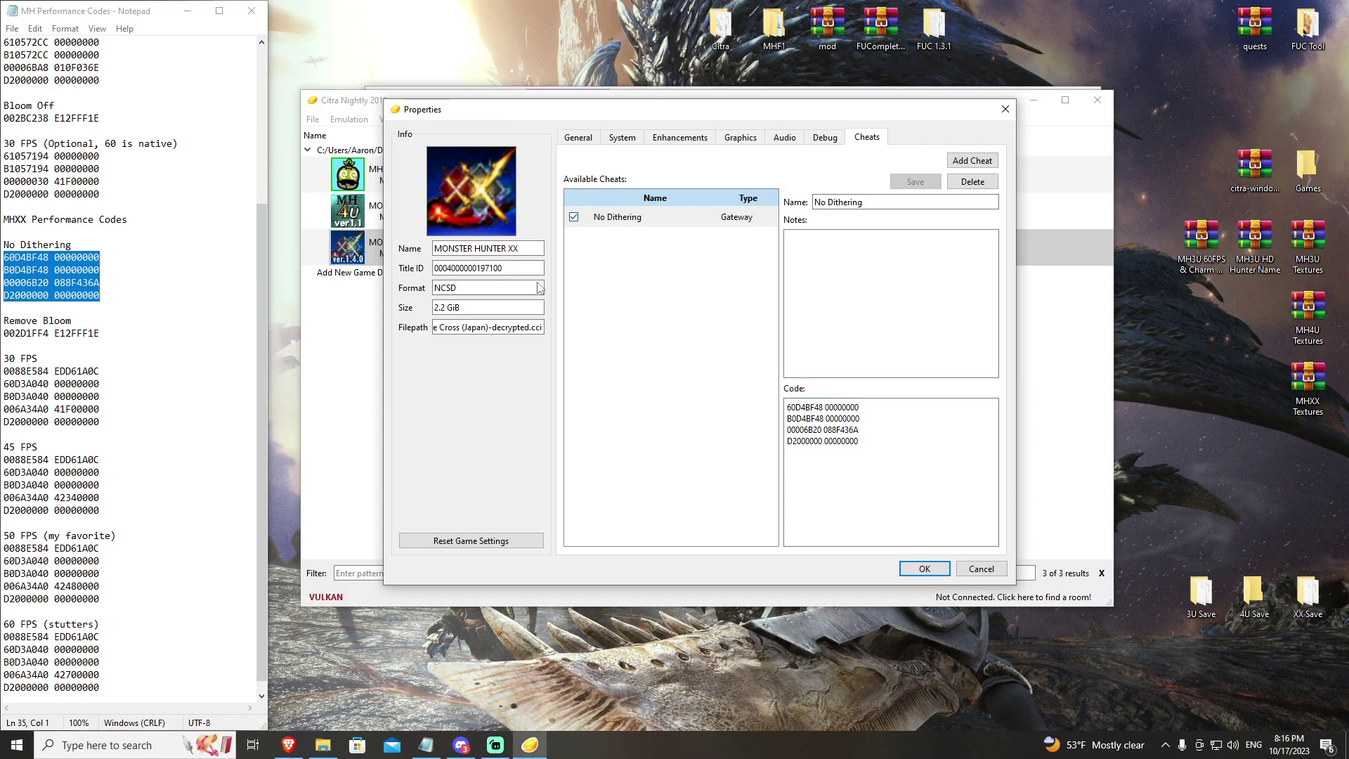
Add and save a 'Remove Bloom' cheat holding the Remove Bloom code from the notes
click(103, 322)
drag(100, 333, 3, 333)
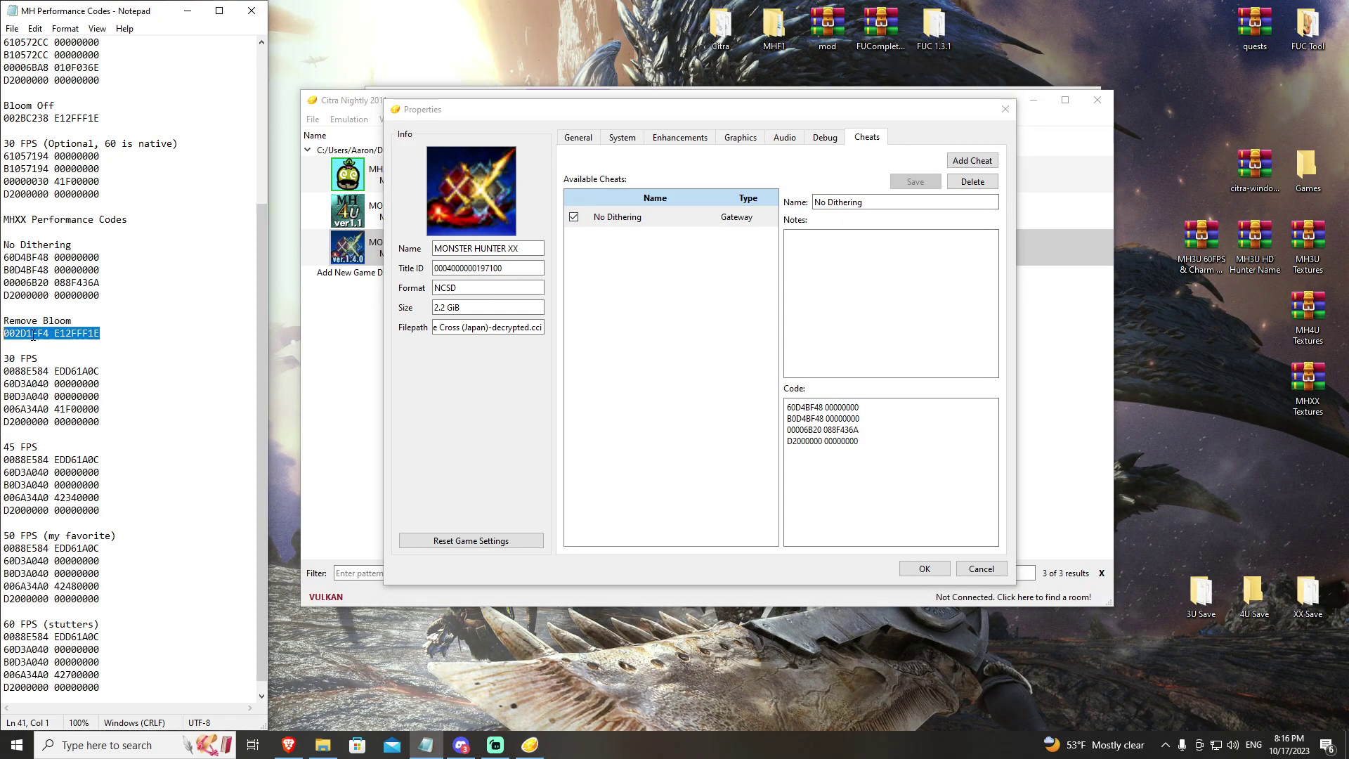
right_click(34, 337)
click(87, 380)
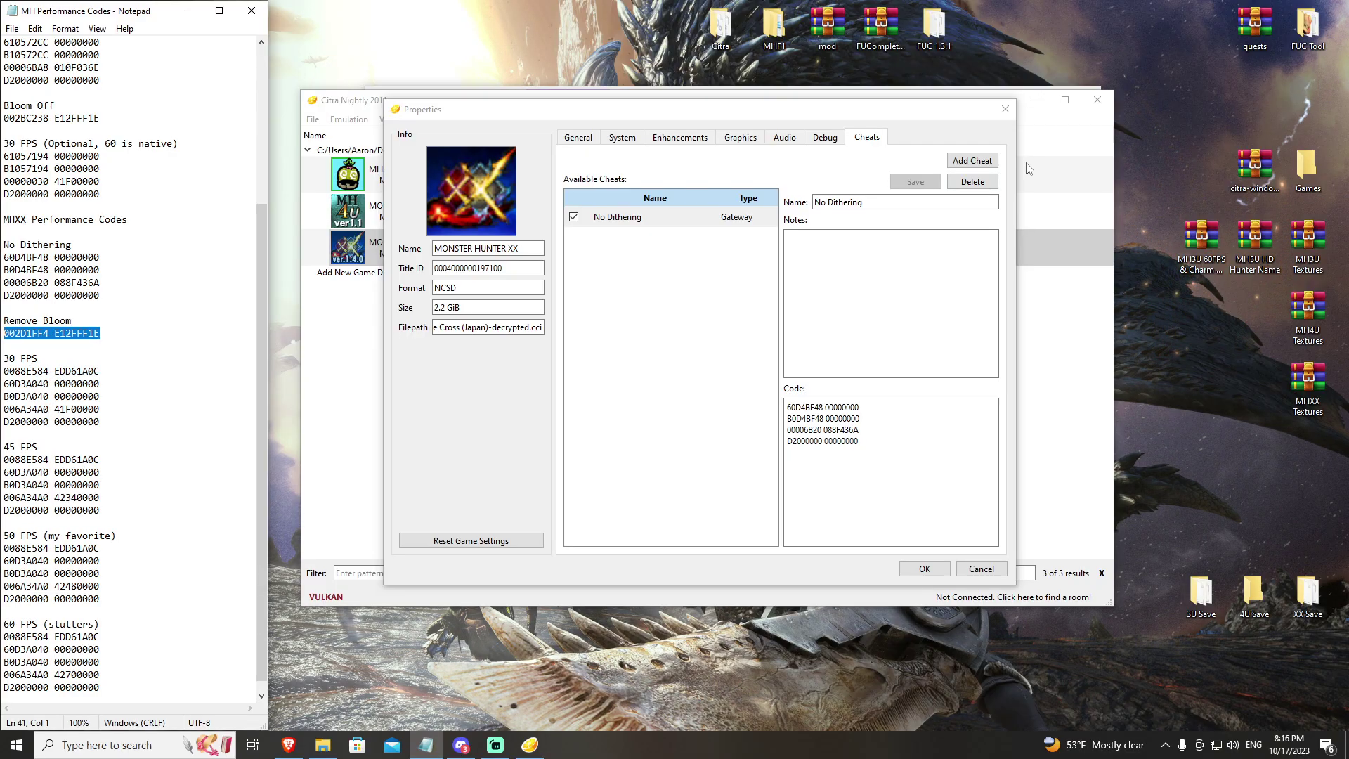
click(972, 160)
click(855, 201)
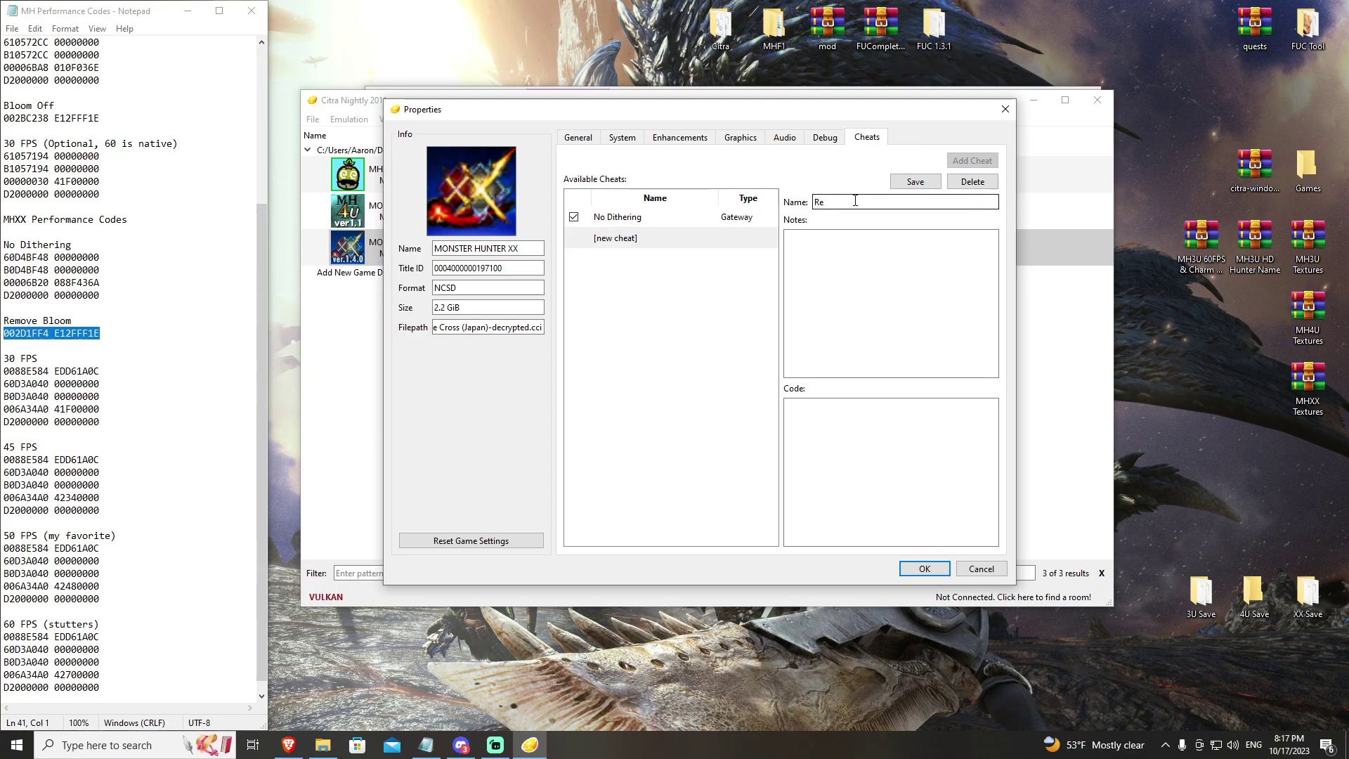
text(Remove Bloom)
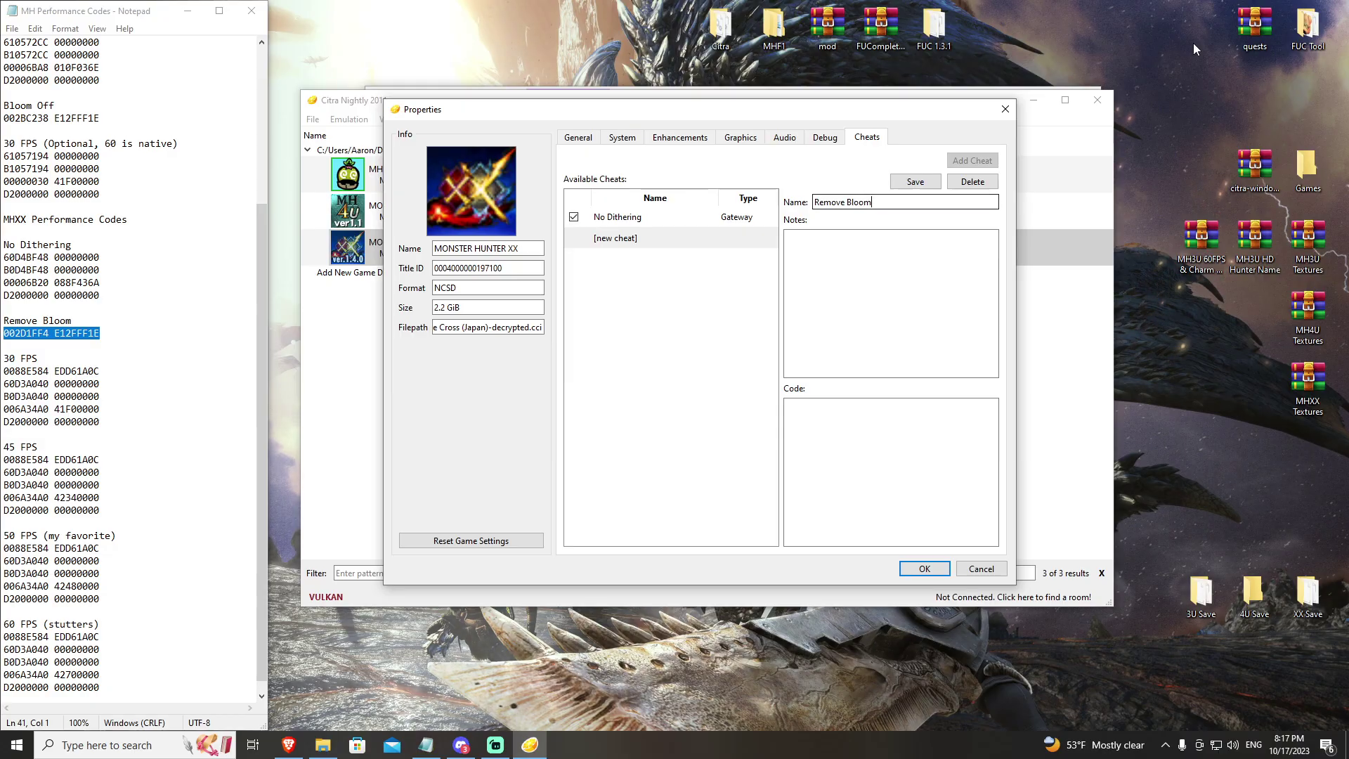
right_click(843, 427)
click(876, 505)
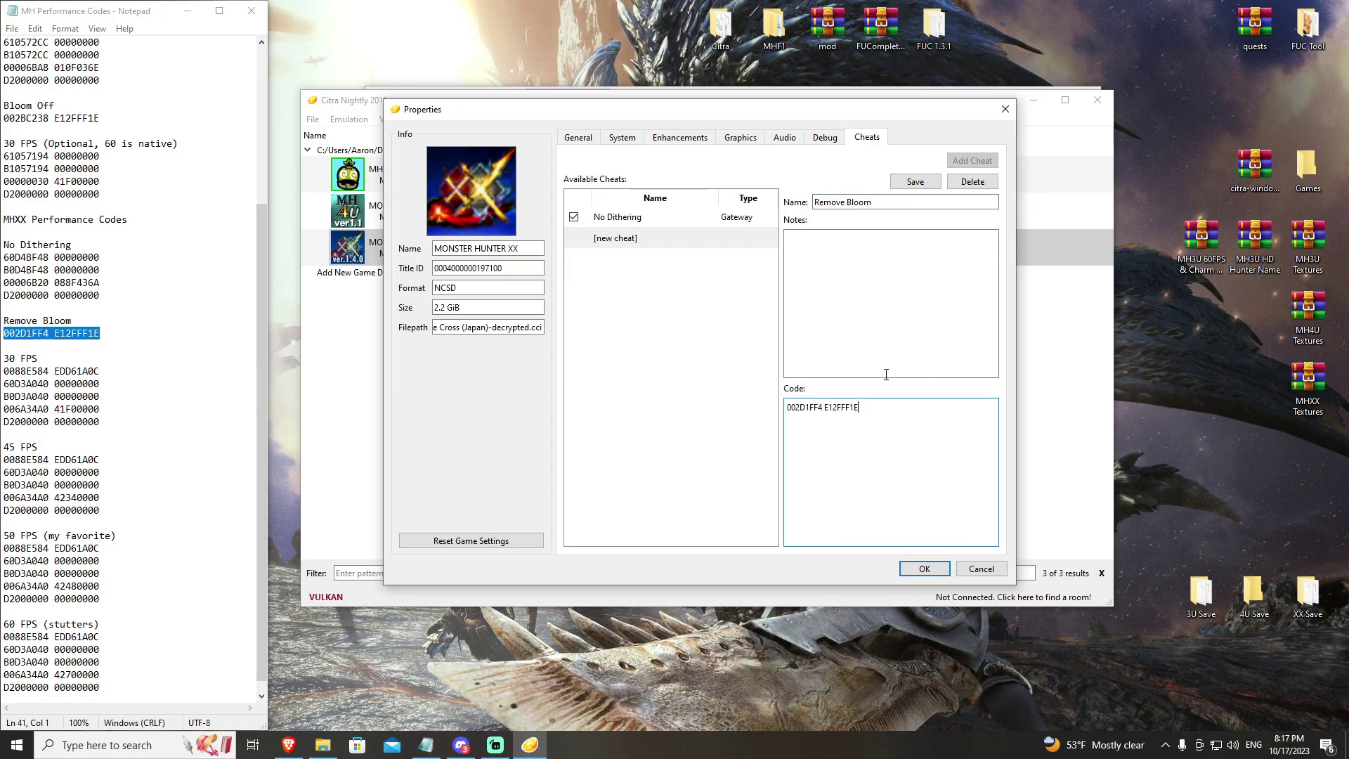
click(915, 181)
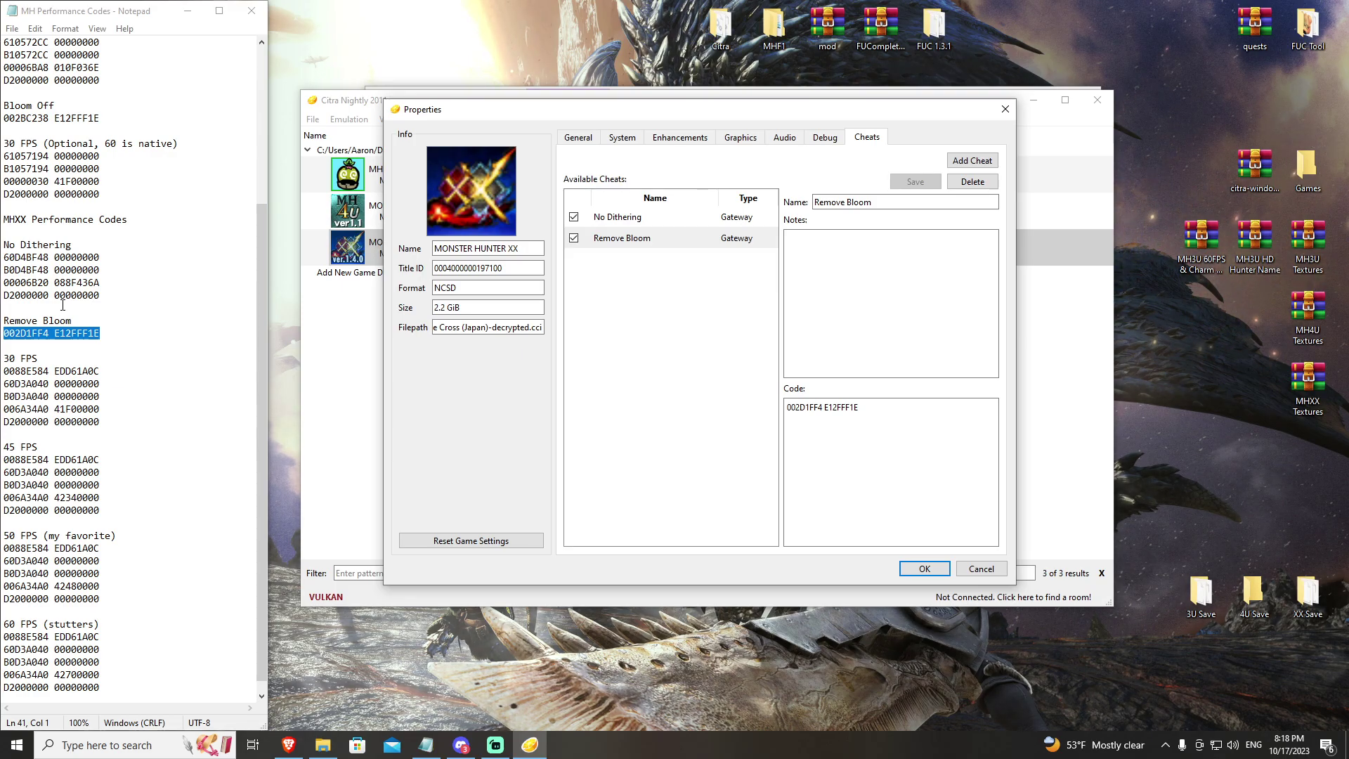
click(104, 384)
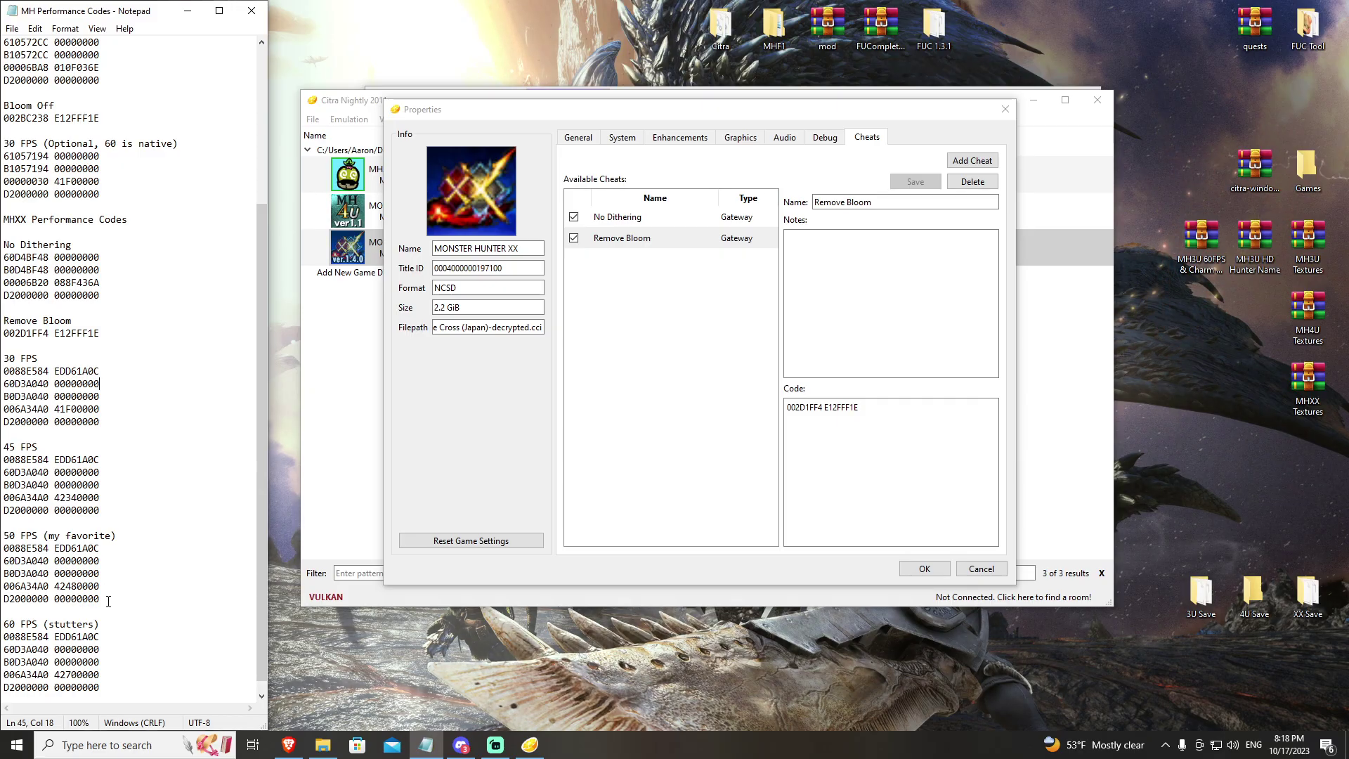
Add and save a '50 FPS' cheat holding the five 50 FPS code lines from Notepad
drag(123, 596, 2, 548)
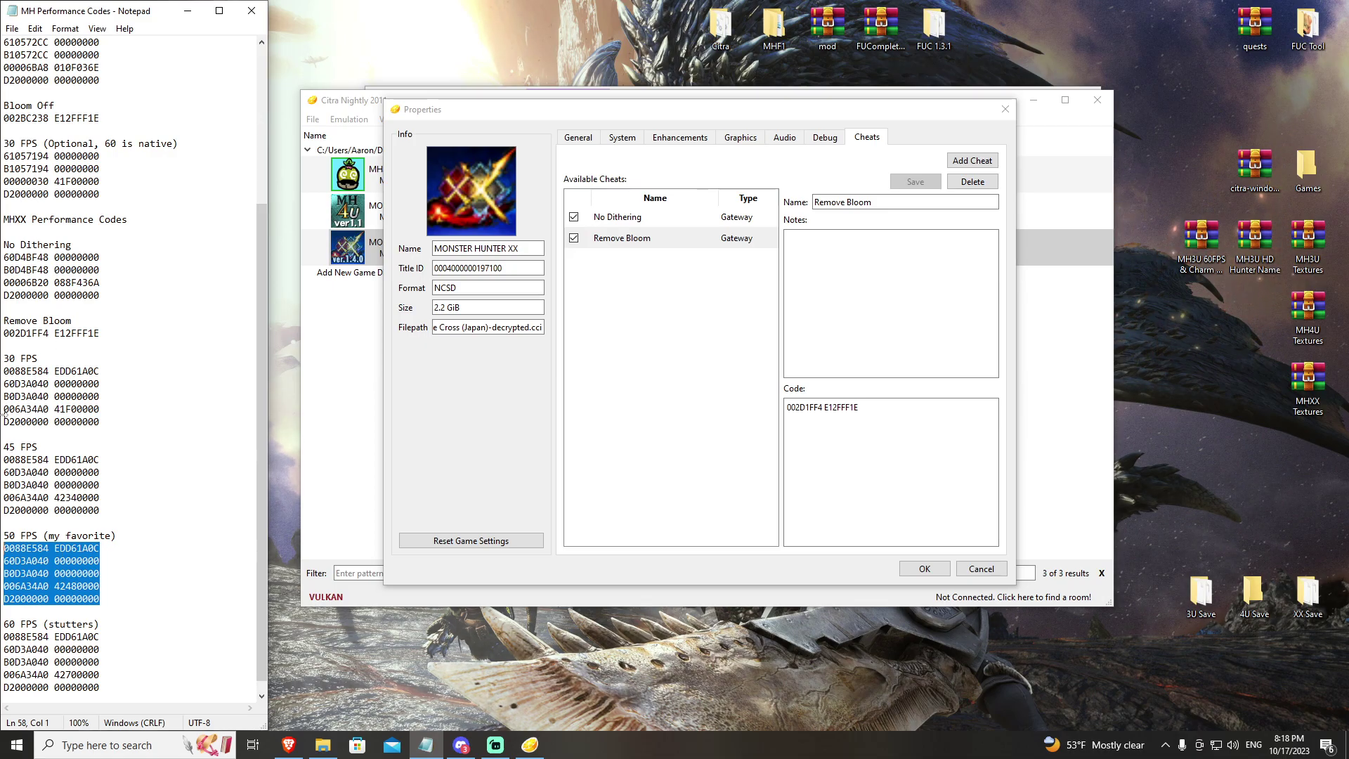
right_click(32, 550)
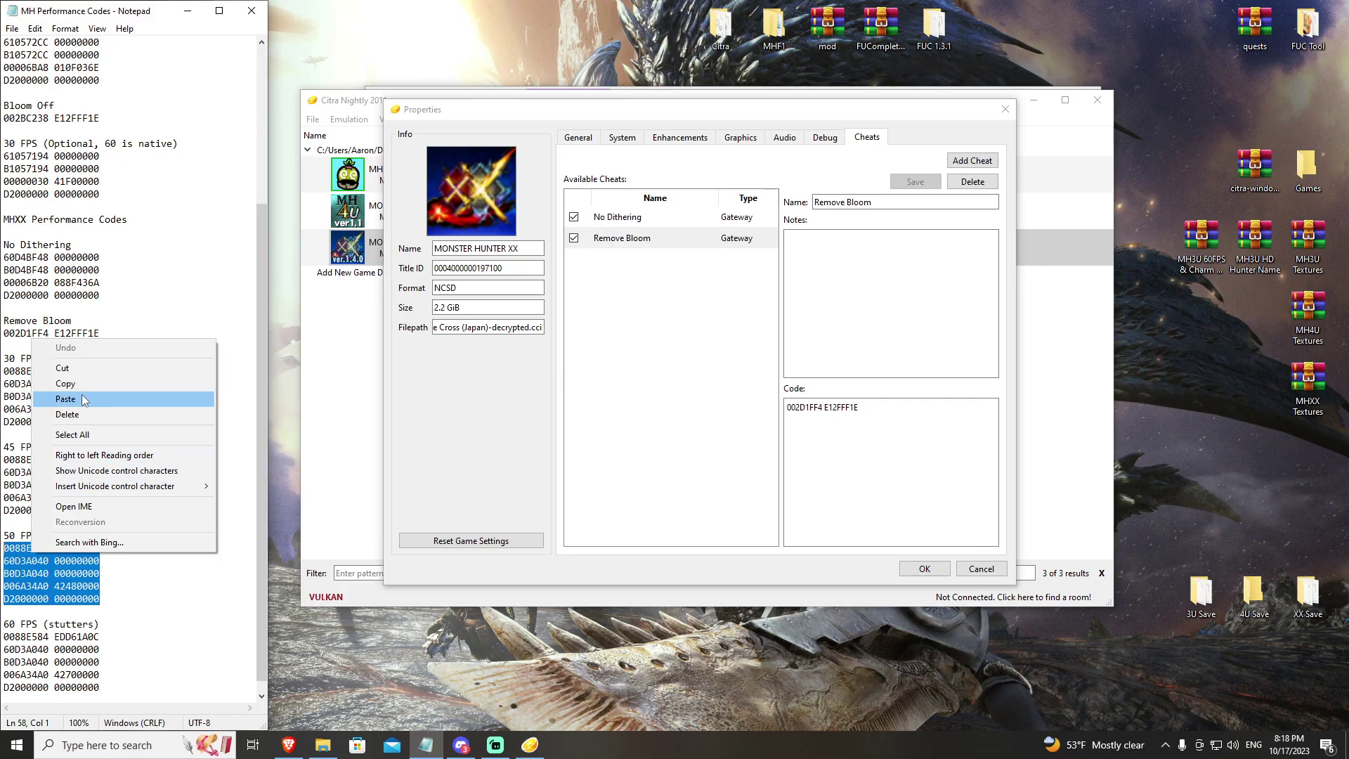
click(108, 385)
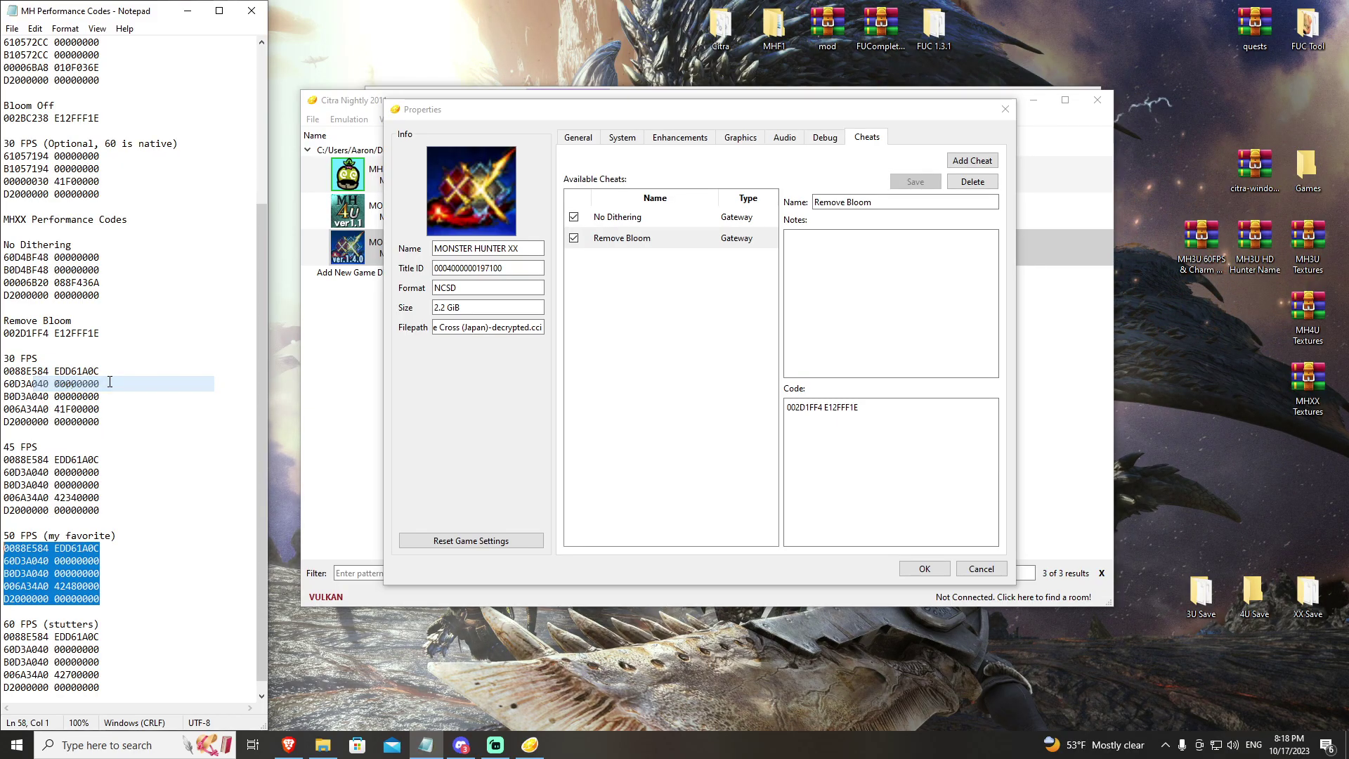
click(972, 160)
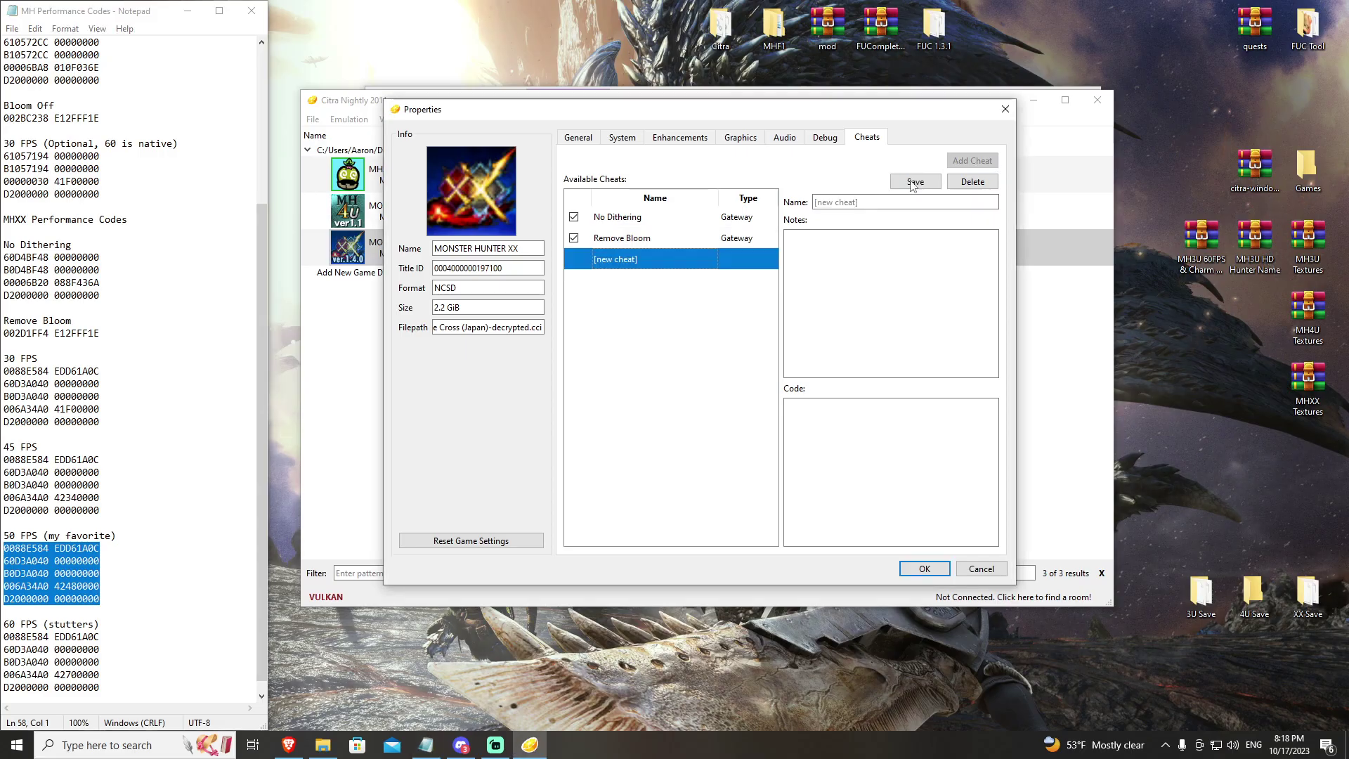
click(871, 202)
text(5)
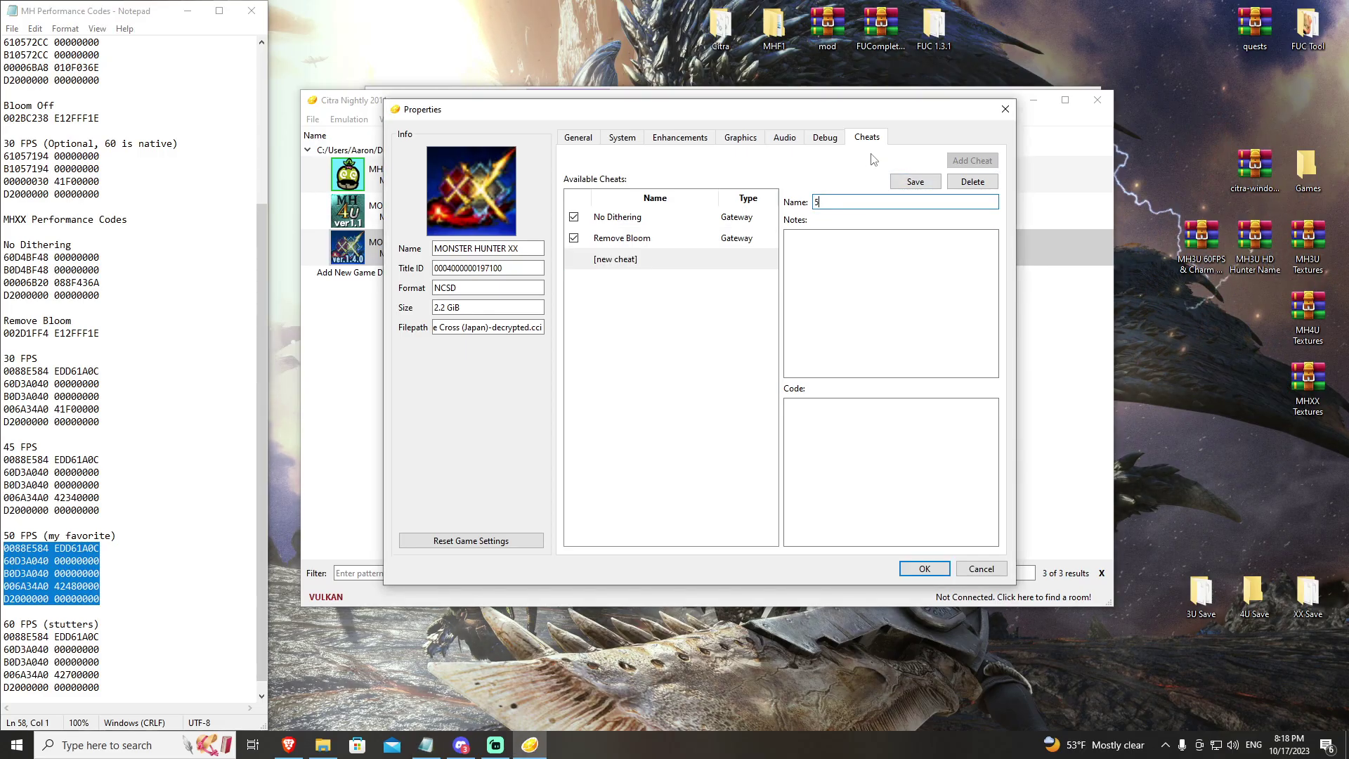
text(0 FPS)
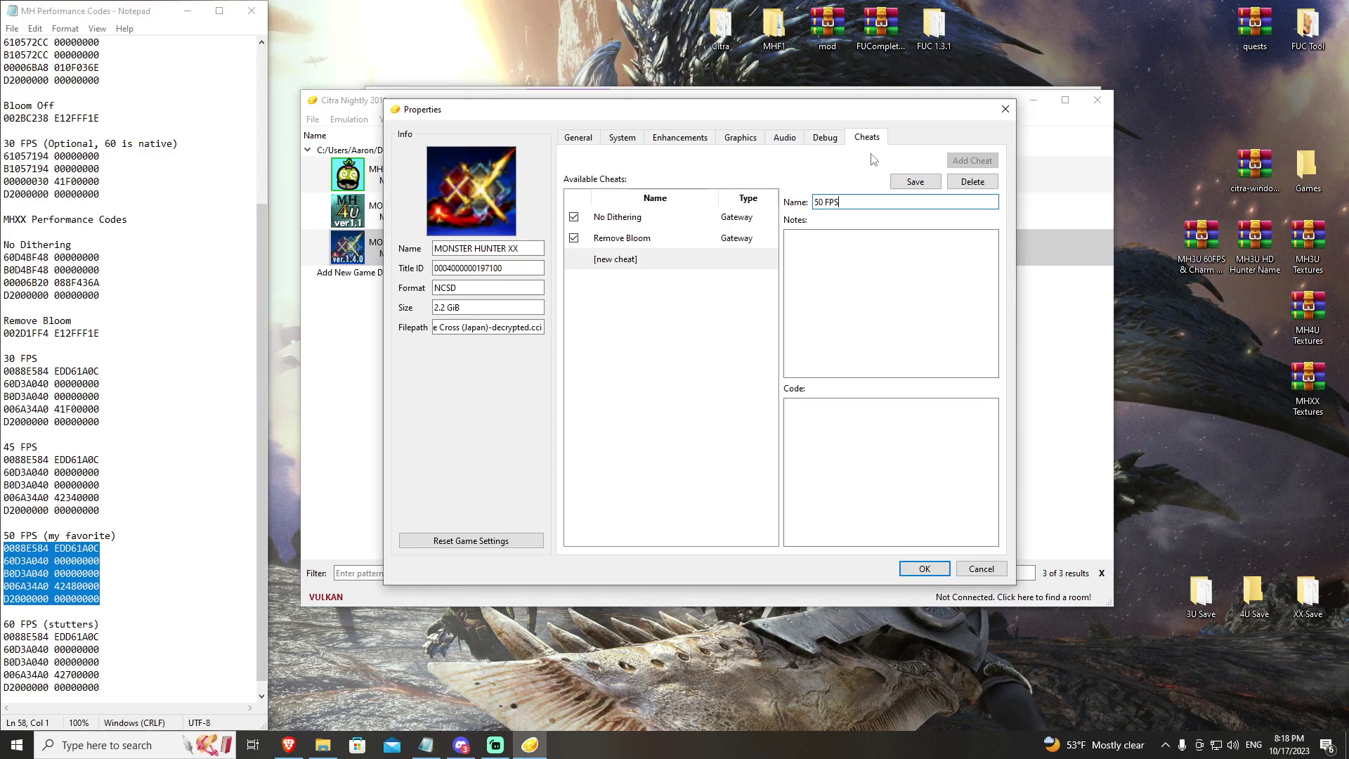
key(ctrl+v)
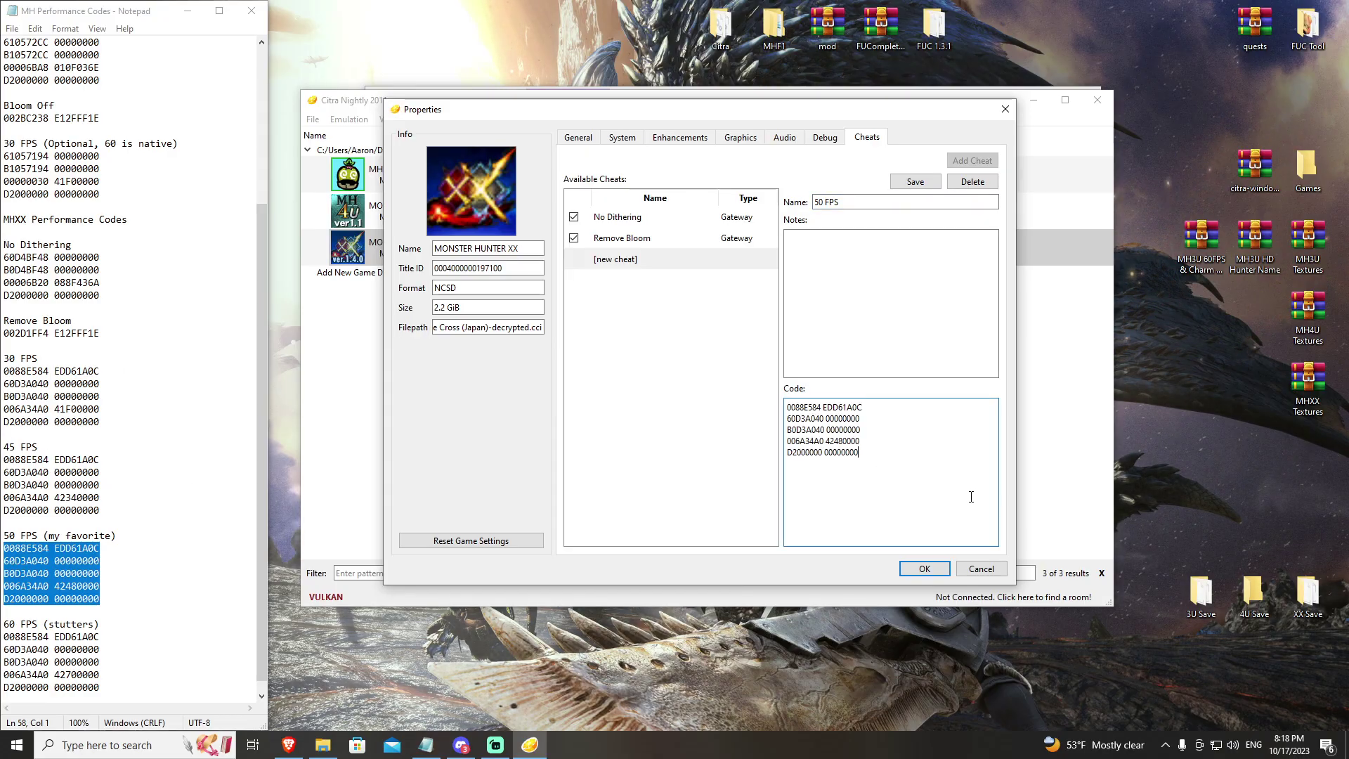
click(932, 574)
Reopen Monster Hunter XX's cheats, tick 50 FPS and confirm with OK
right_click(470, 250)
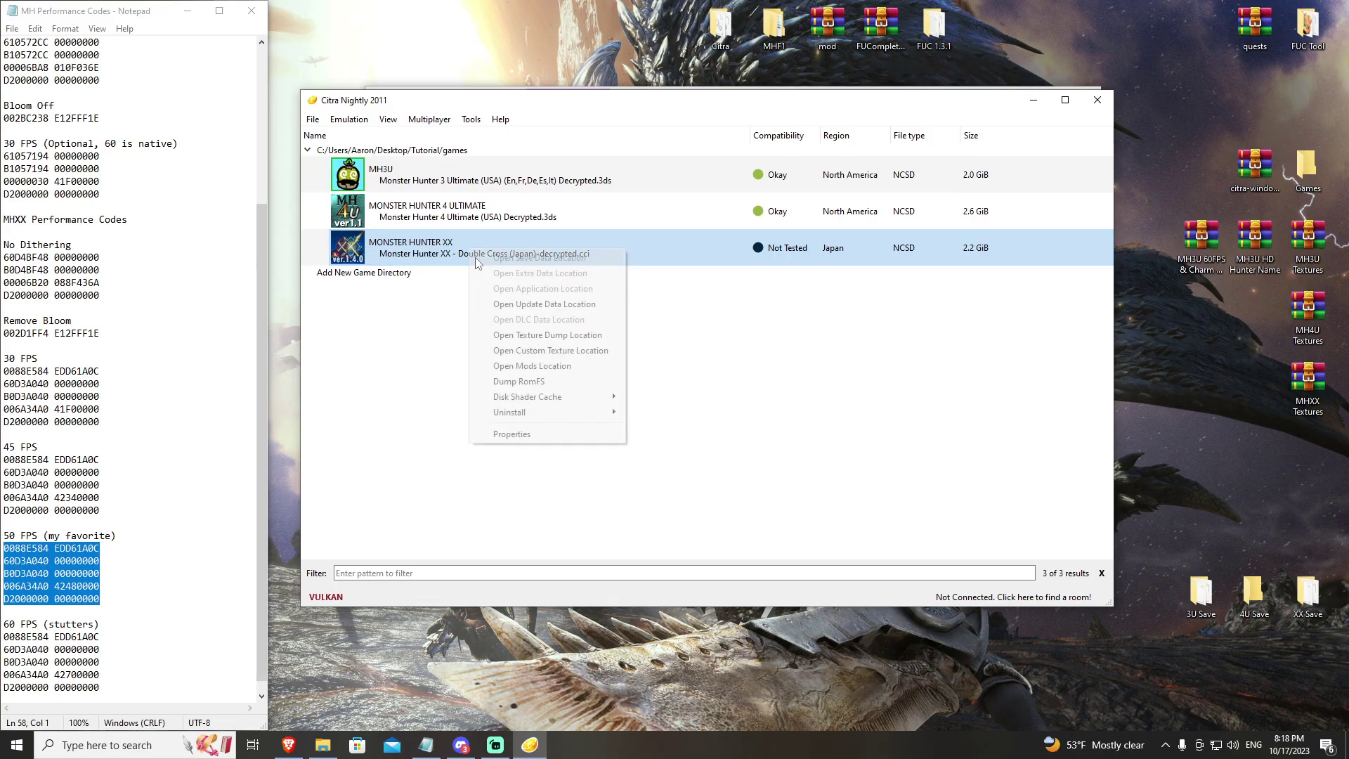
click(537, 434)
click(866, 137)
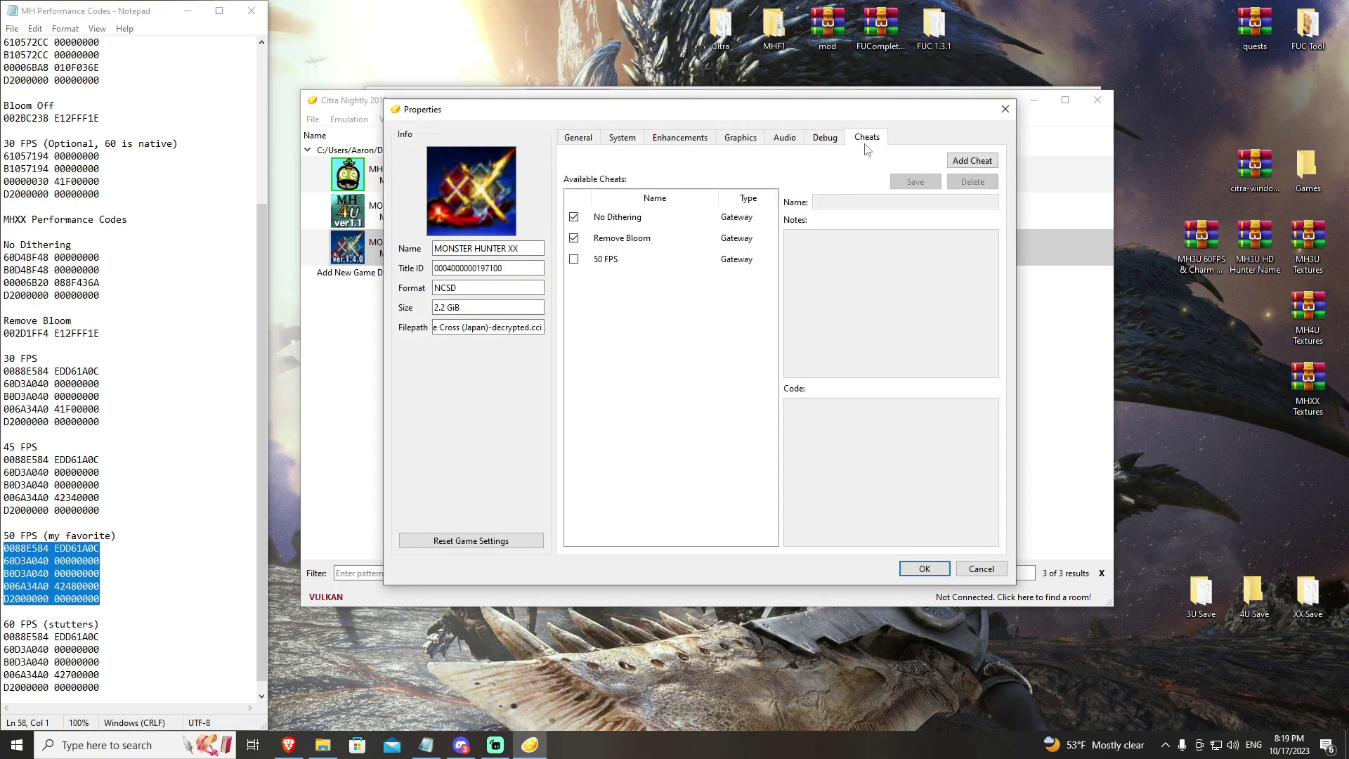
click(573, 259)
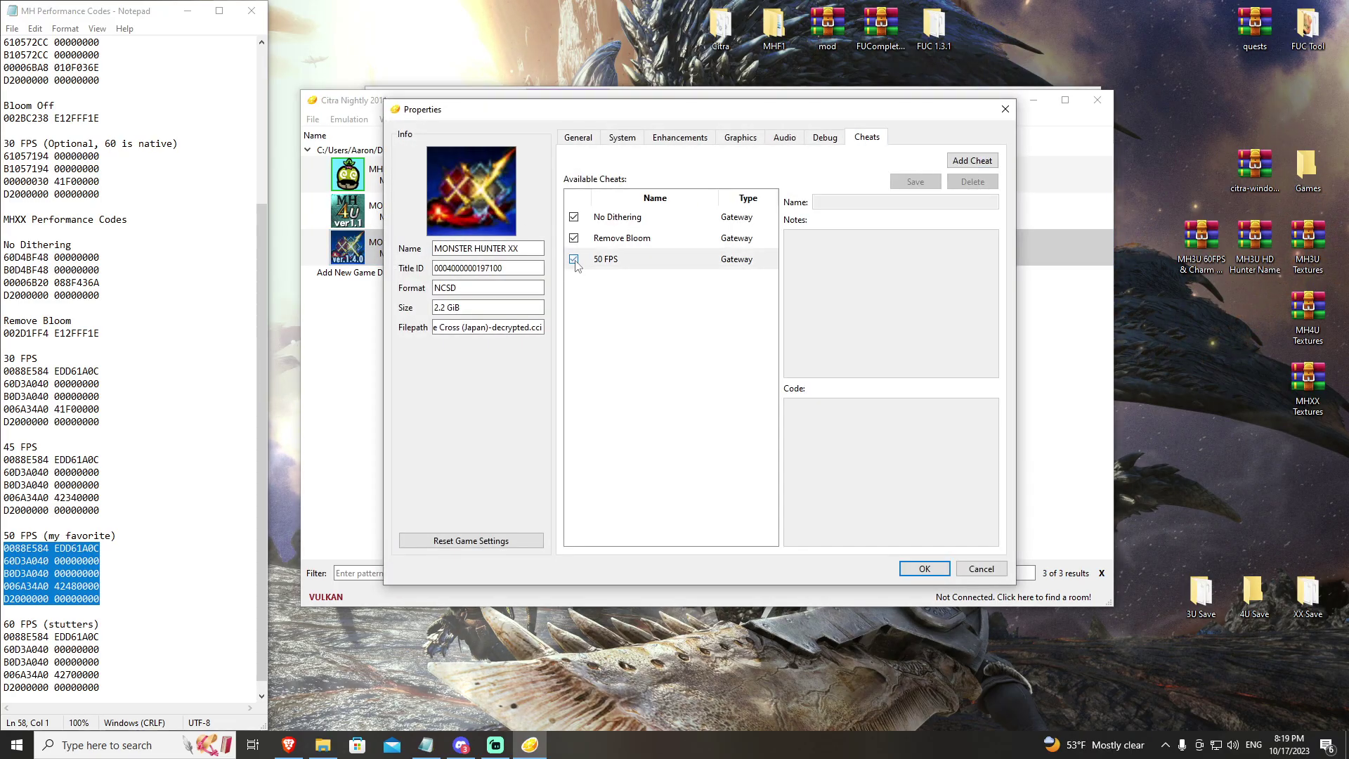
click(925, 569)
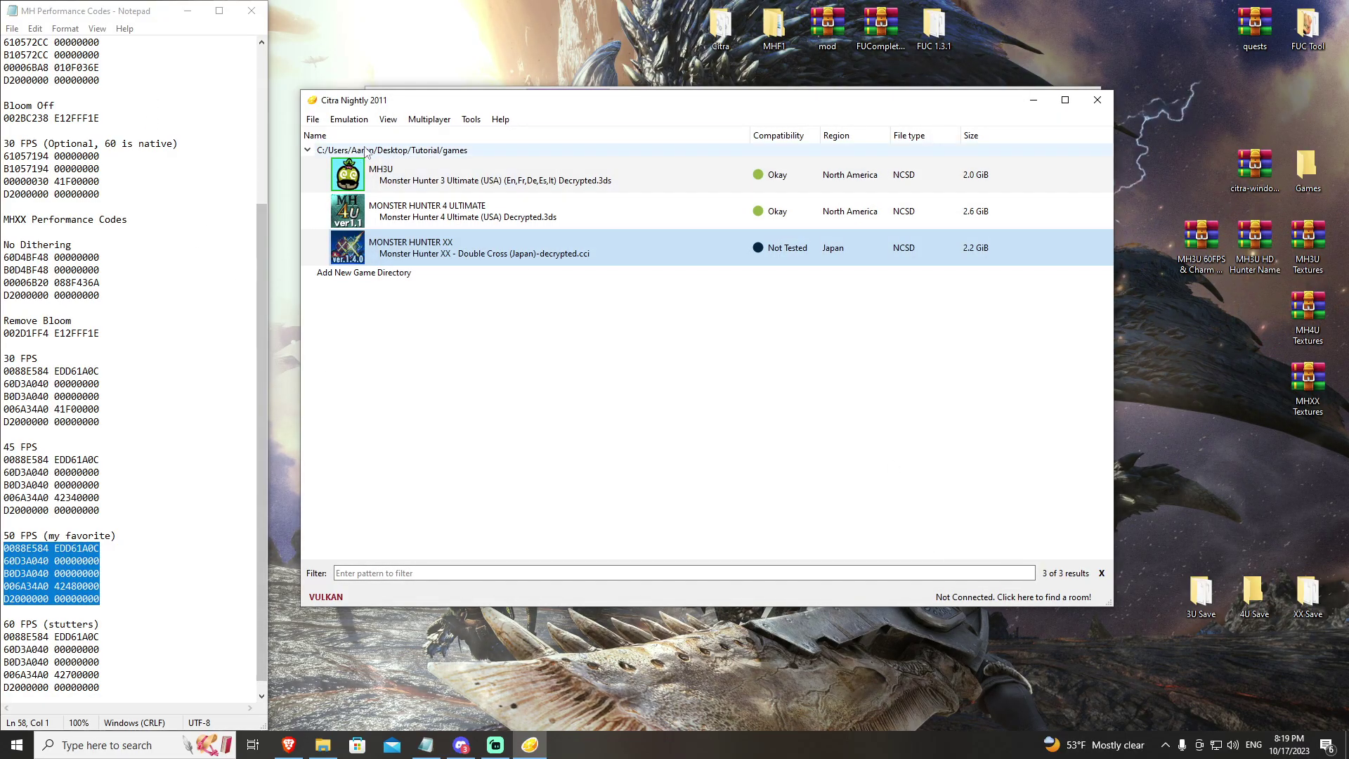
Set Citra's graphics internal resolution to 3x Native (1200x720) and apply with OK
click(349, 119)
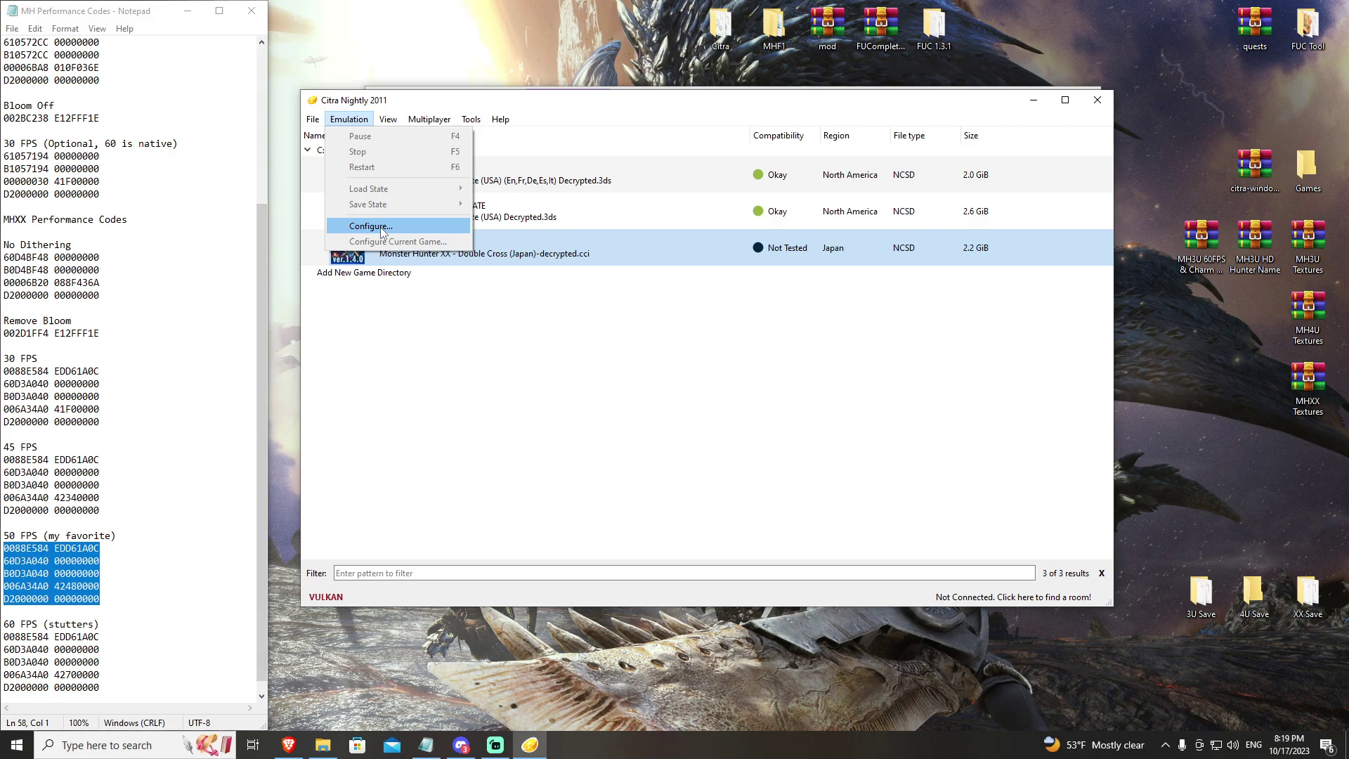
click(380, 228)
click(462, 140)
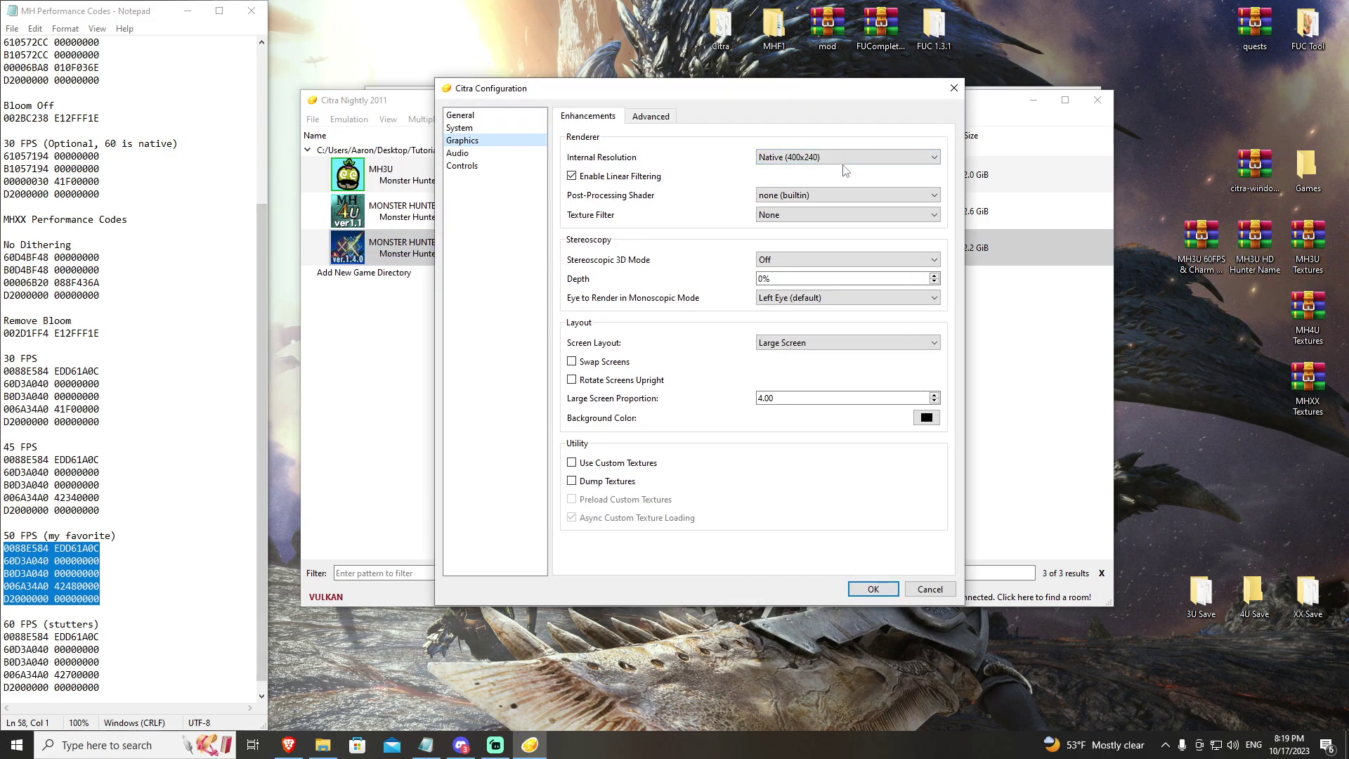
click(843, 158)
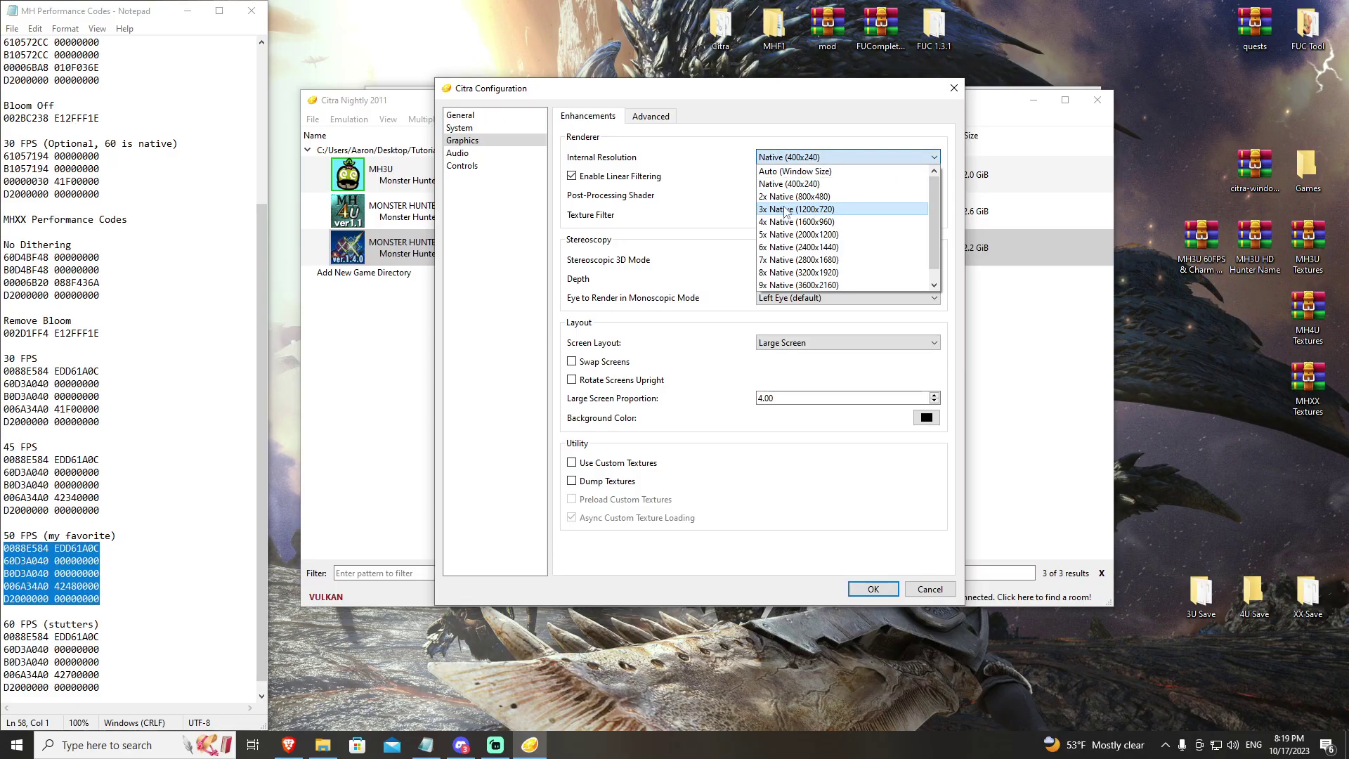
click(785, 209)
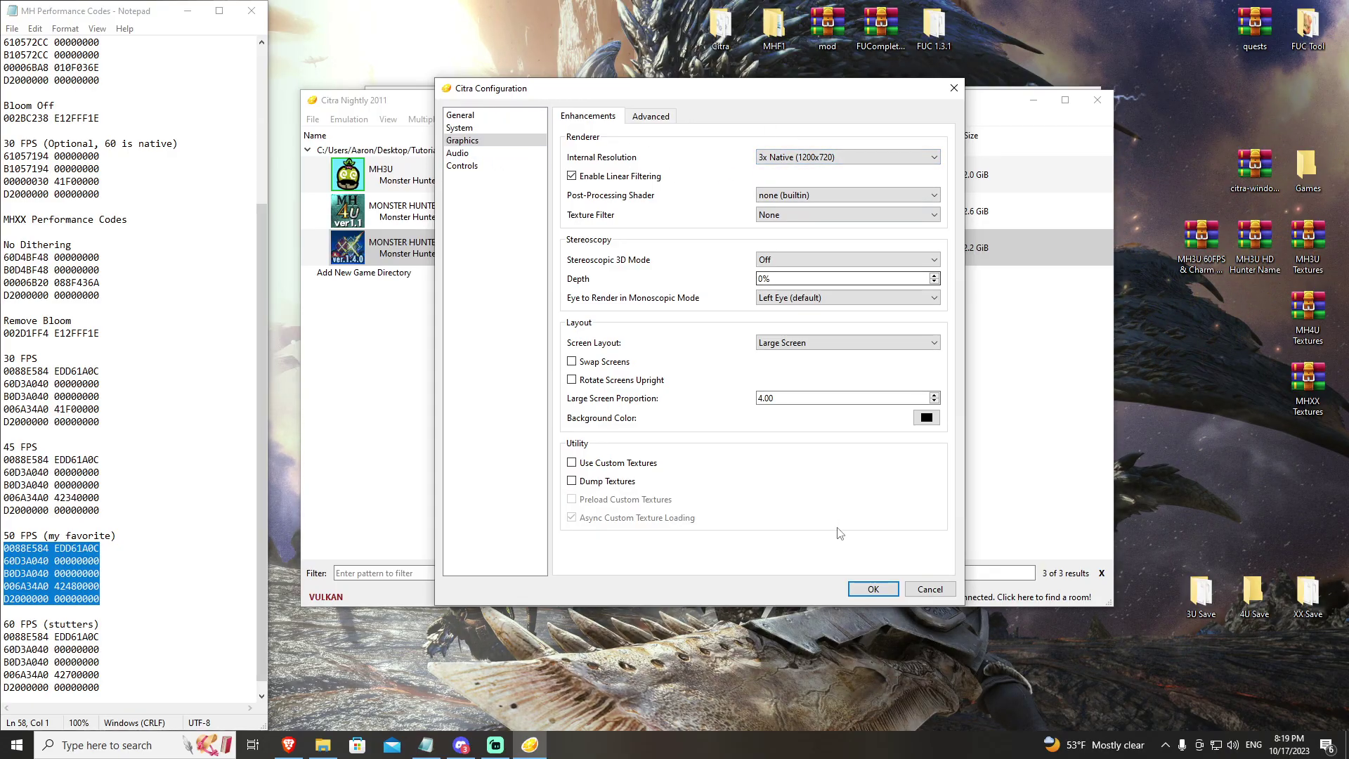
click(873, 588)
Launch and stop Monster Hunter XX, then open its extra data location
click(492, 251)
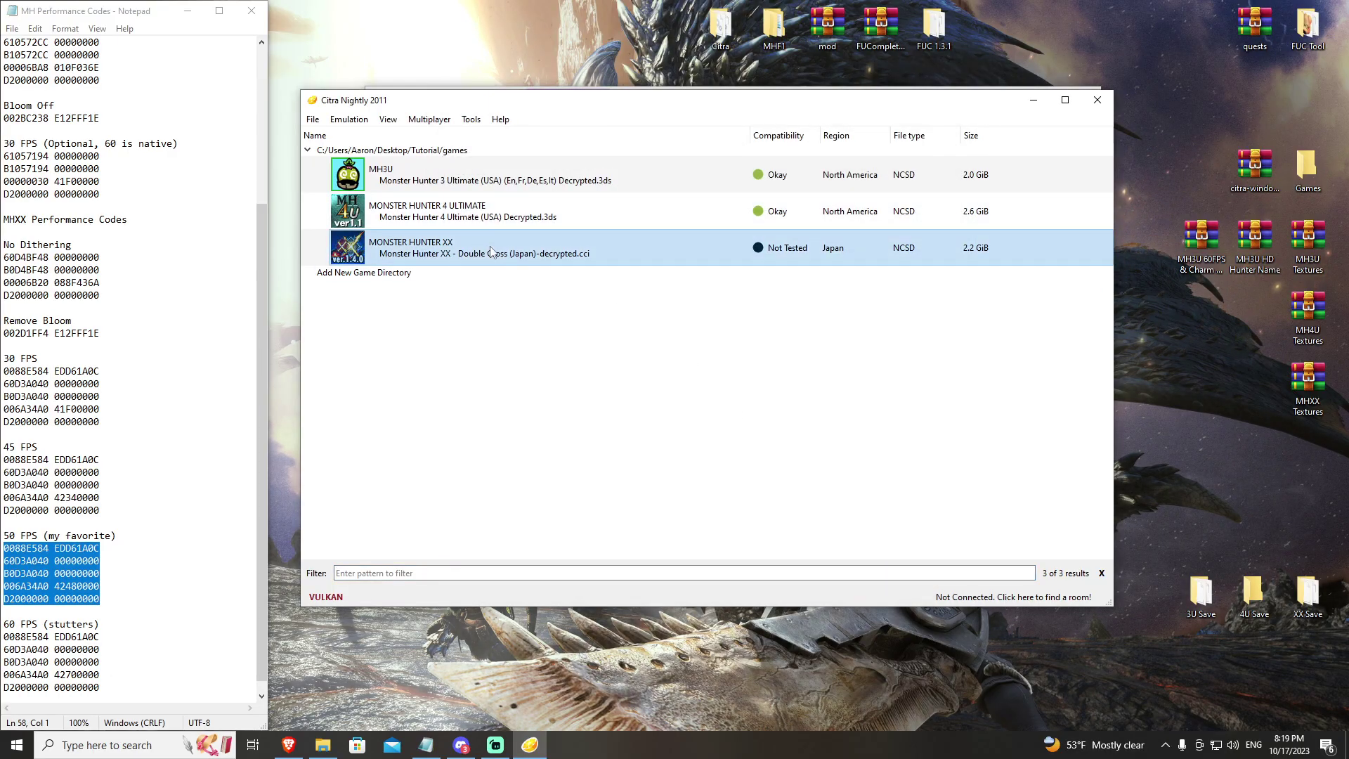
double_click(491, 251)
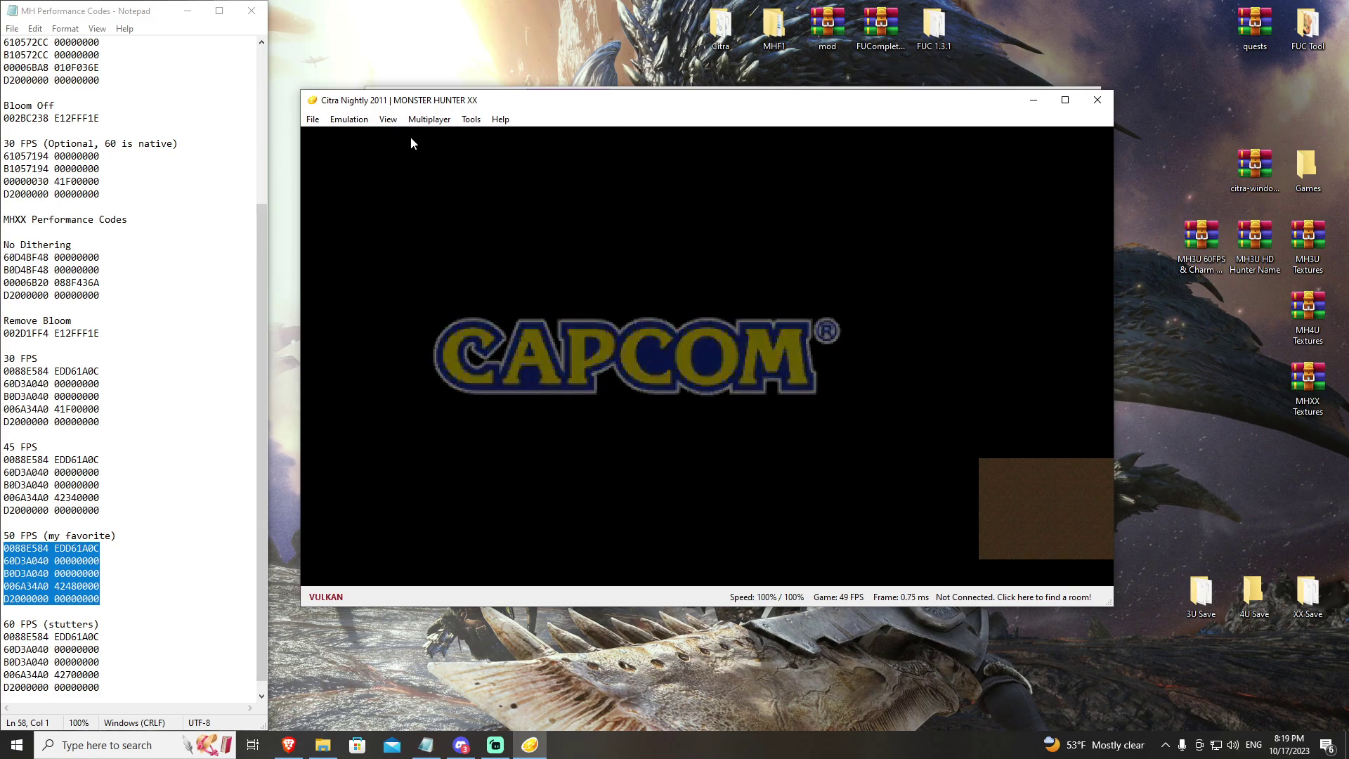
click(349, 119)
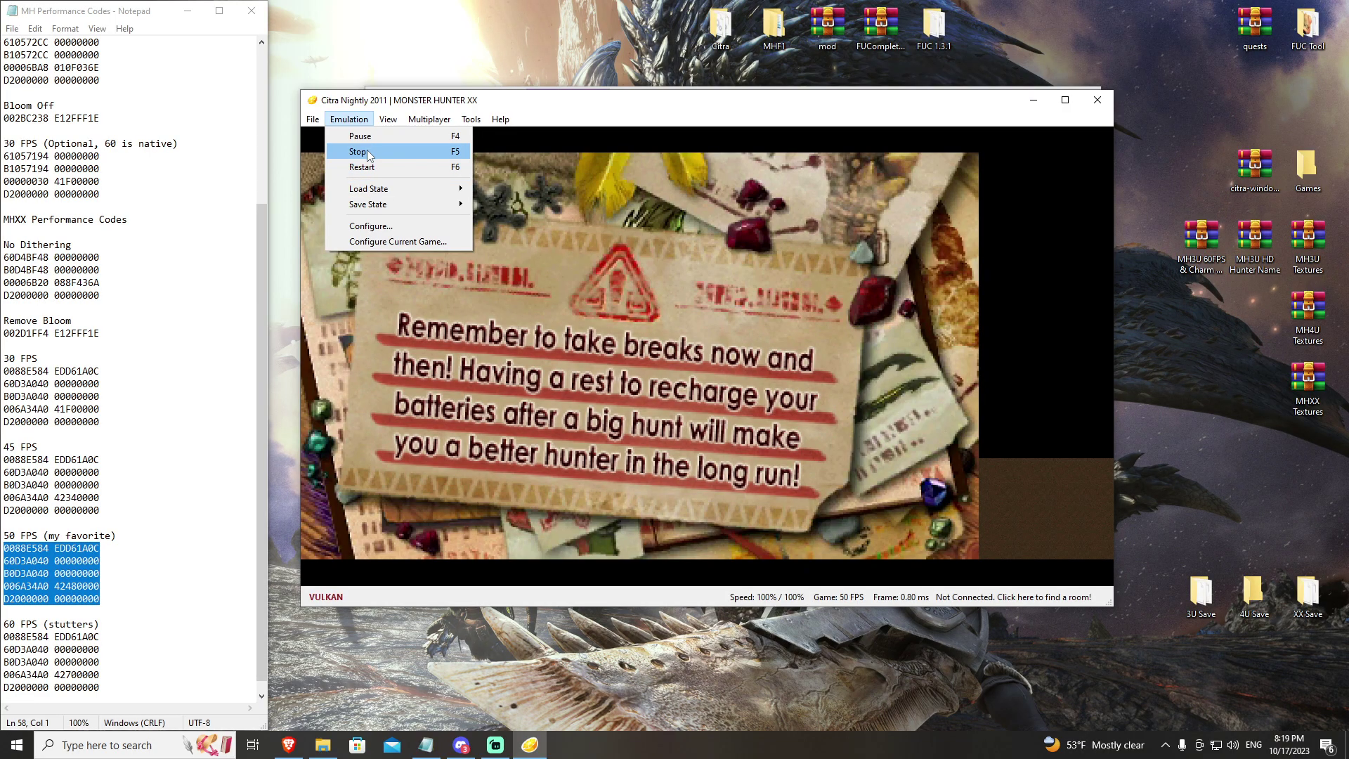
click(366, 150)
click(444, 246)
right_click(444, 242)
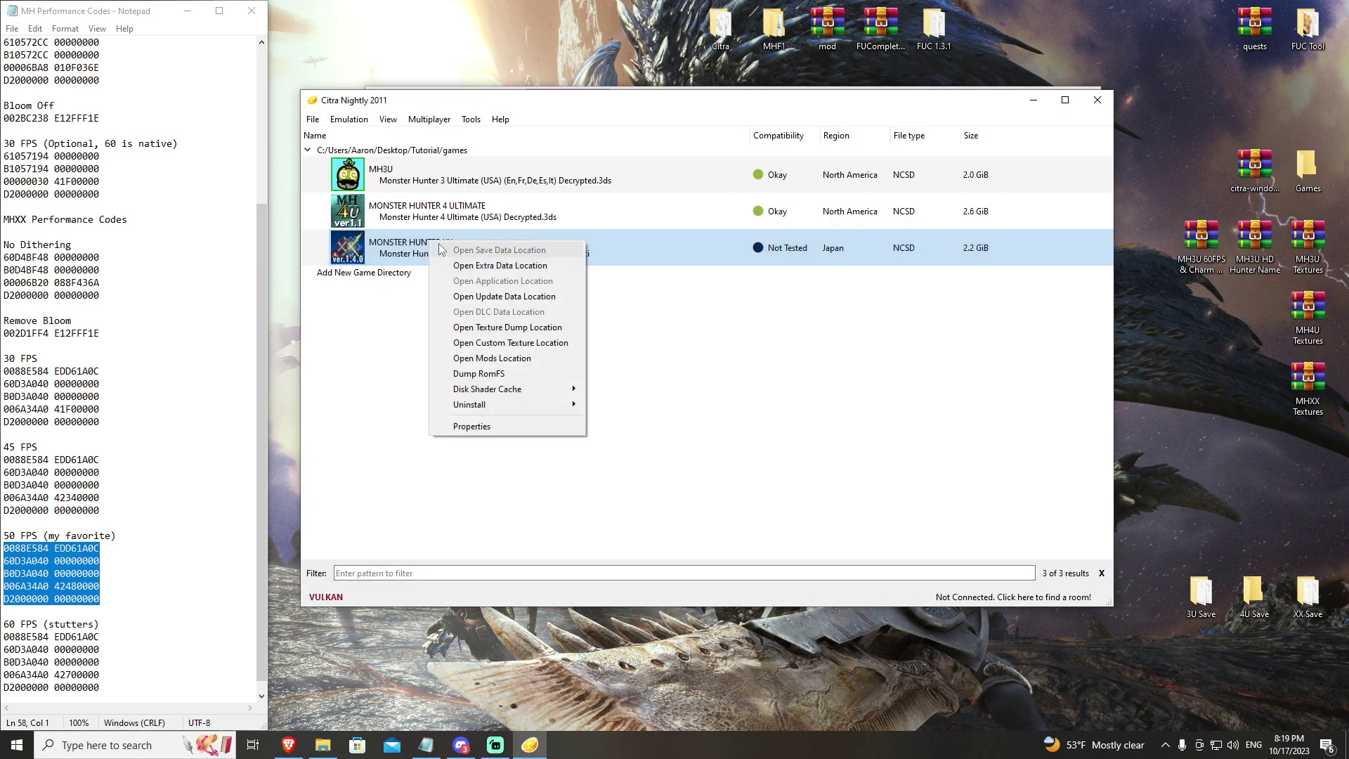
click(503, 273)
Move the four XX Save files into folder 00001971, replacing existing ones, and close both windows
double_click(1307, 594)
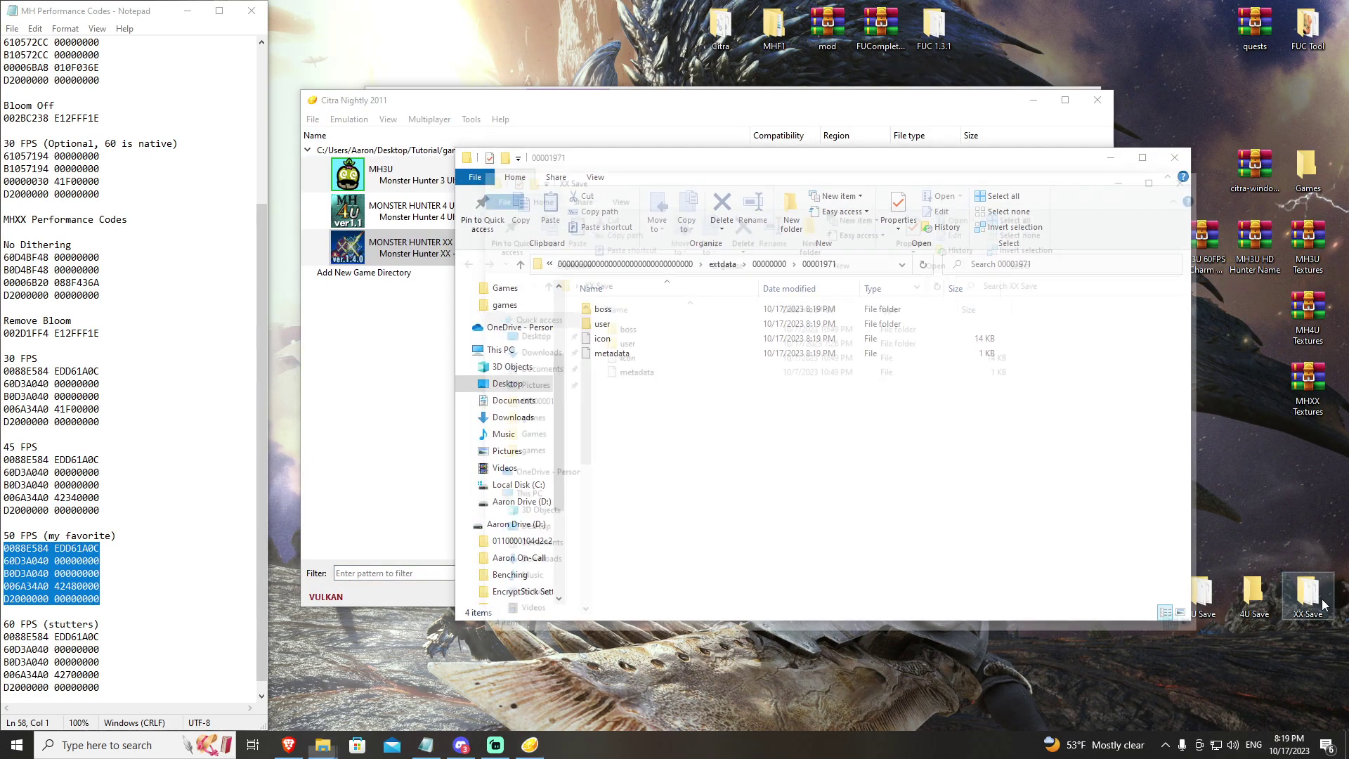
drag(645, 421, 603, 316)
drag(667, 176, 1051, 221)
drag(1018, 416, 731, 457)
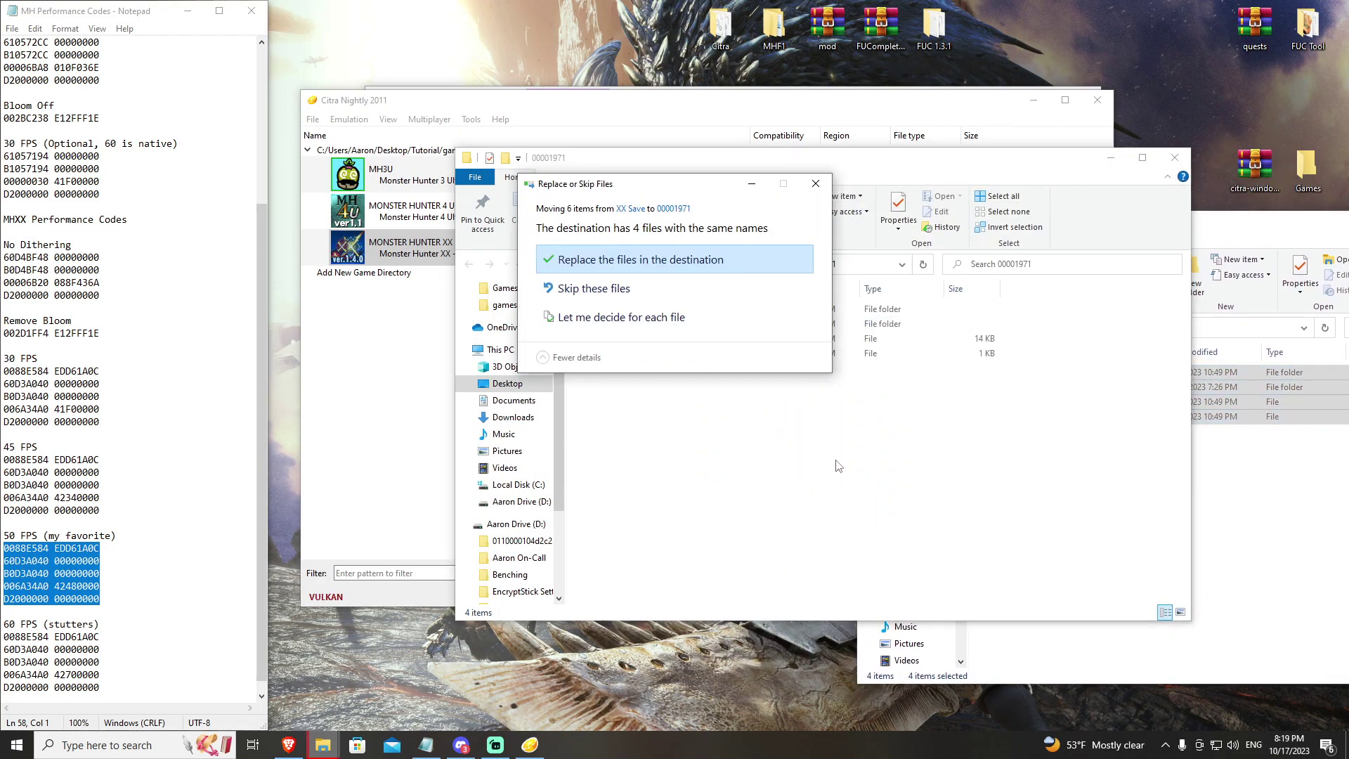
click(608, 261)
drag(1265, 220, 1010, 263)
click(1152, 252)
click(1174, 157)
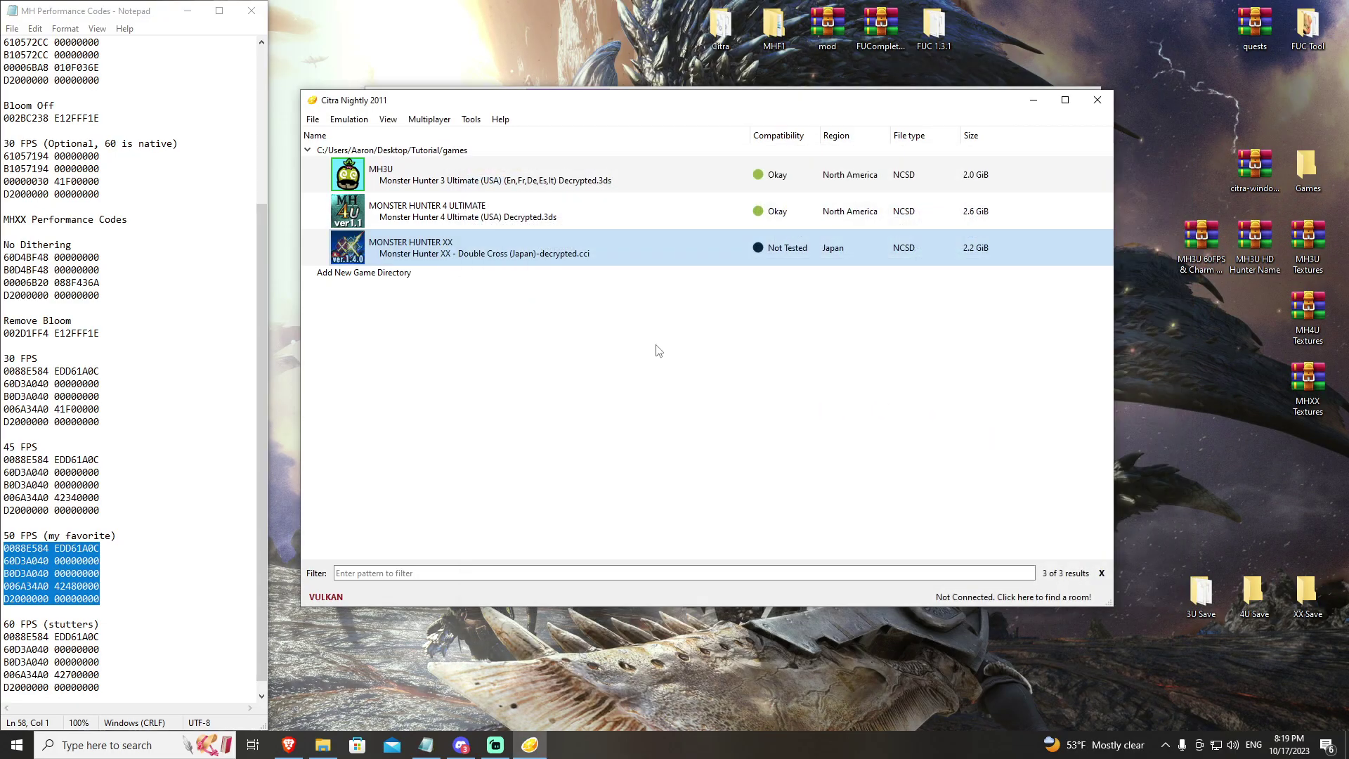
Launch Monster Hunter XX, continue from save data and load the saved hunter into the game
double_click(436, 251)
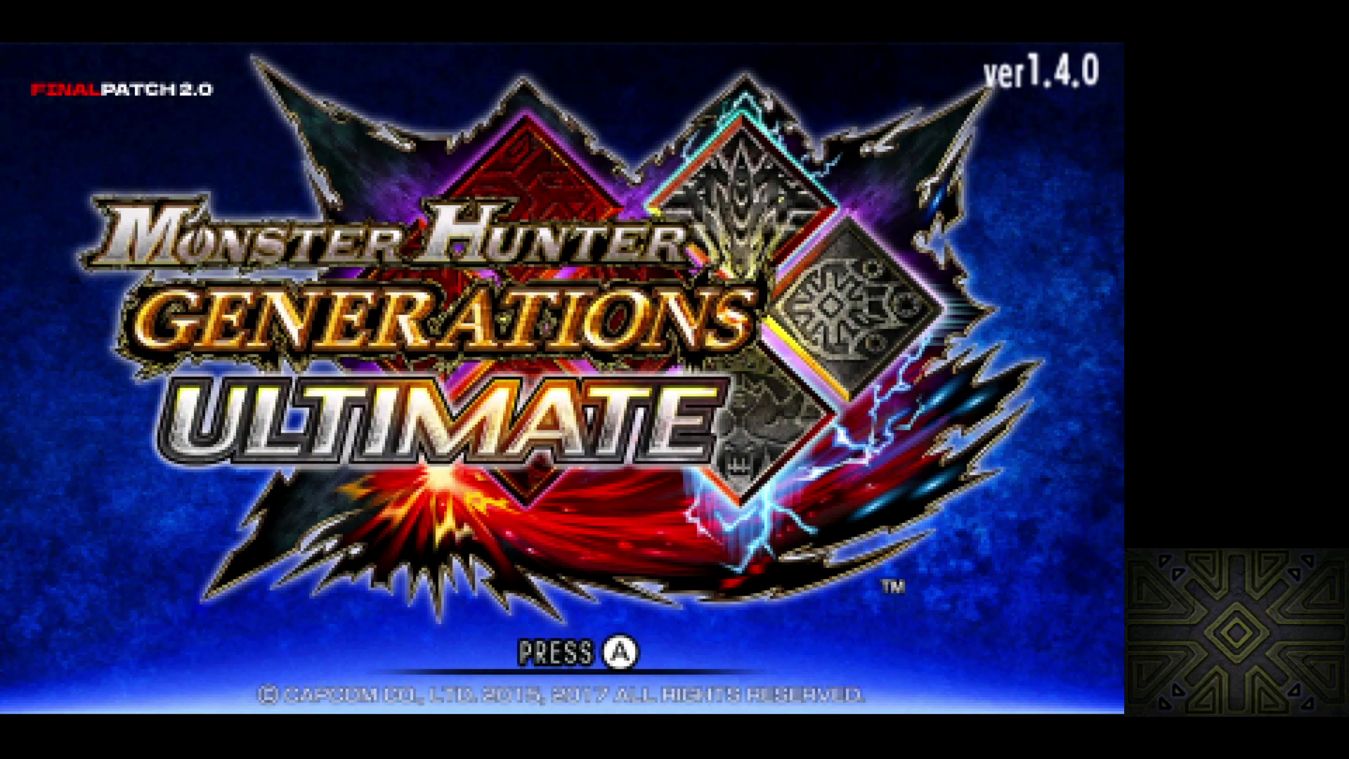
key(a)
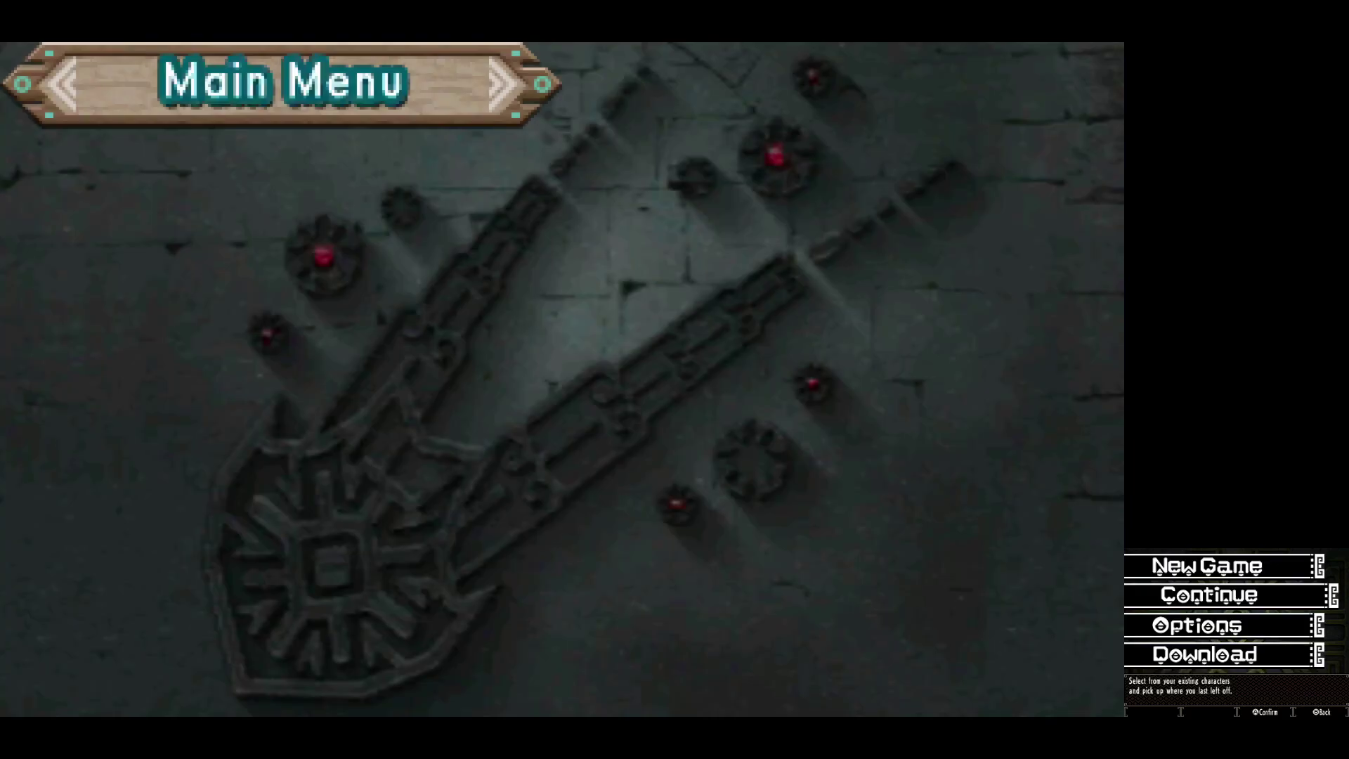
key(a)
key(a)
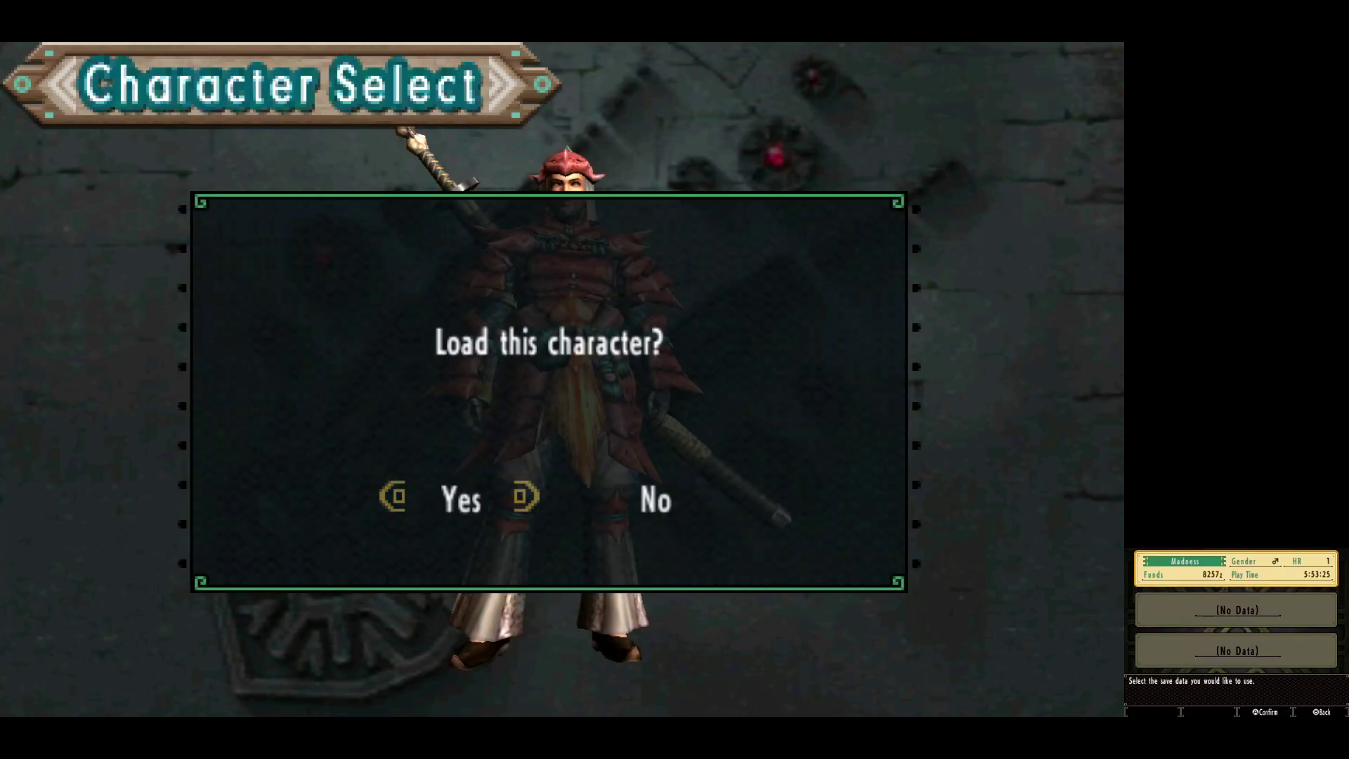
key(a)
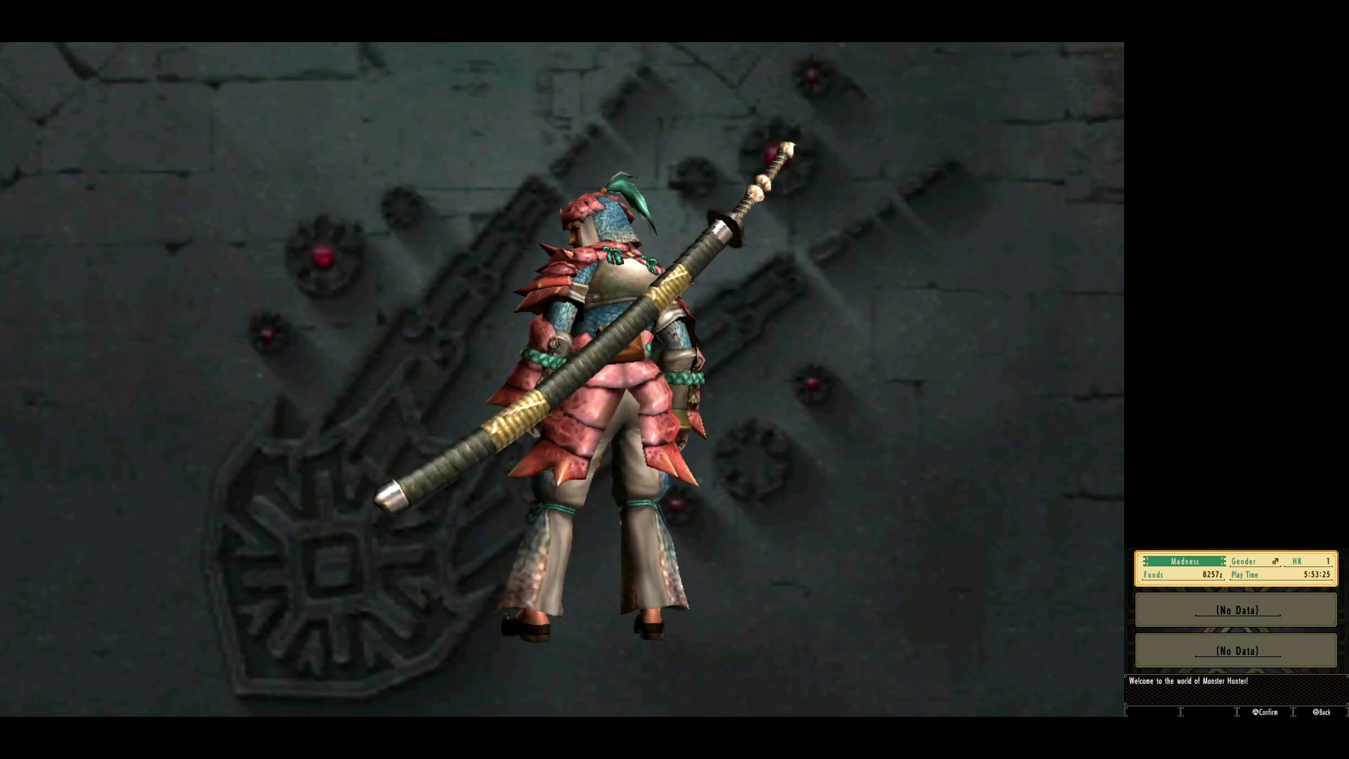
key(a)
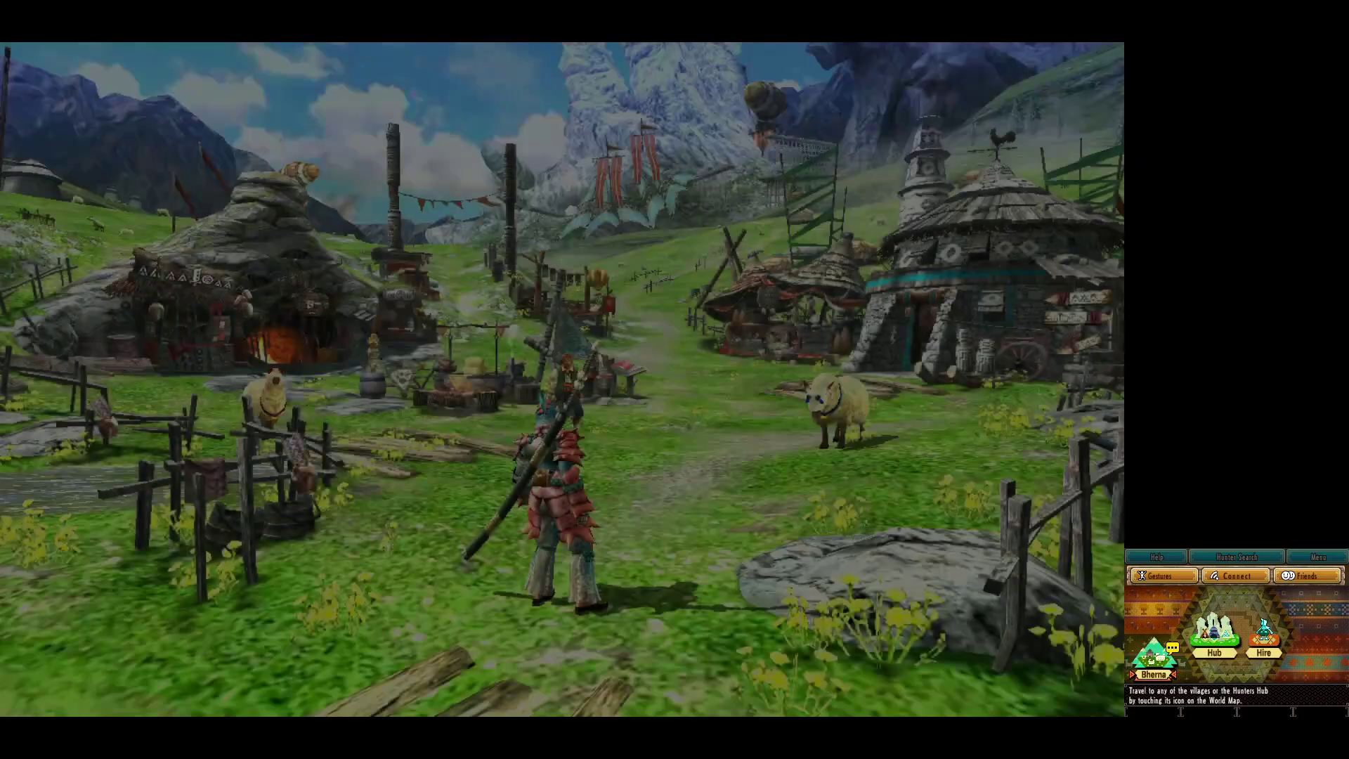
Run the hunter around the village past the stone hut and forge
key(Up)
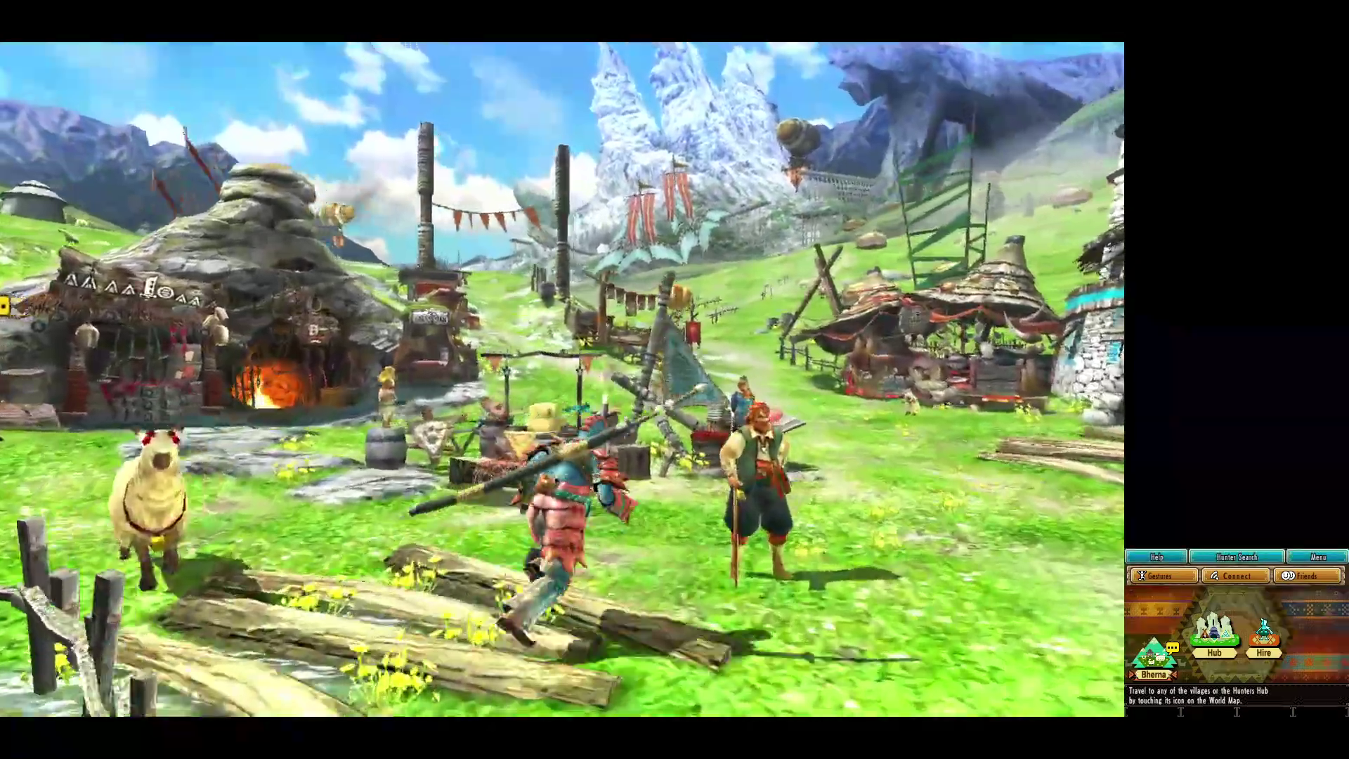
key(Right)
key(Up)
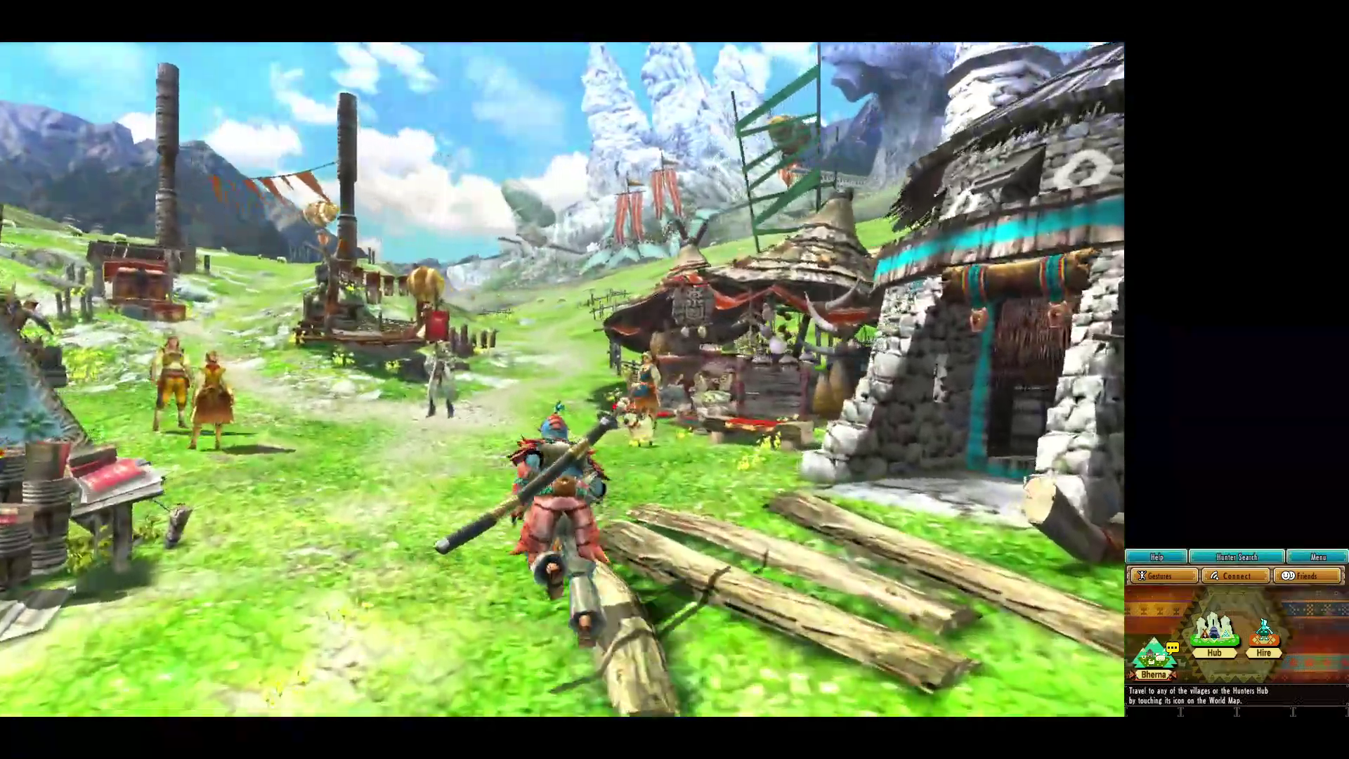
key(Left)
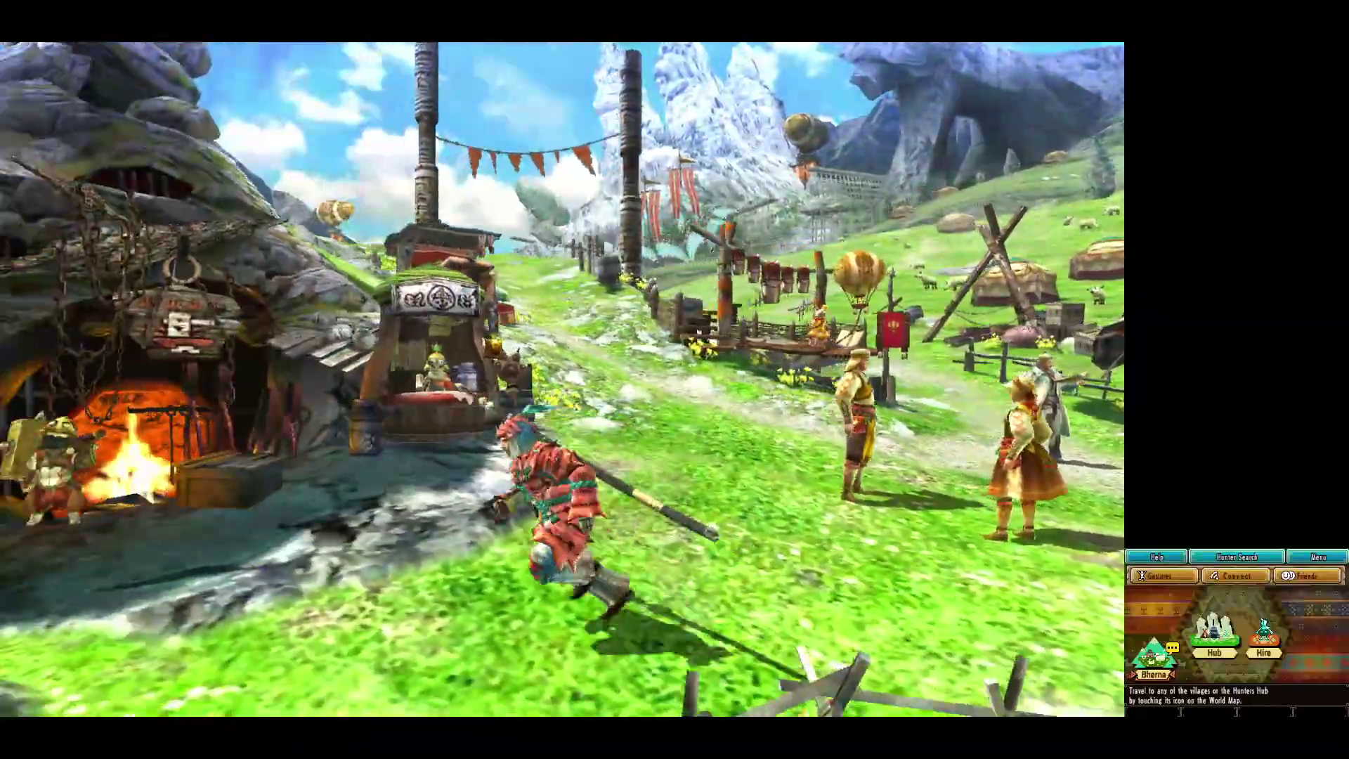
key(Down)
key(Up)
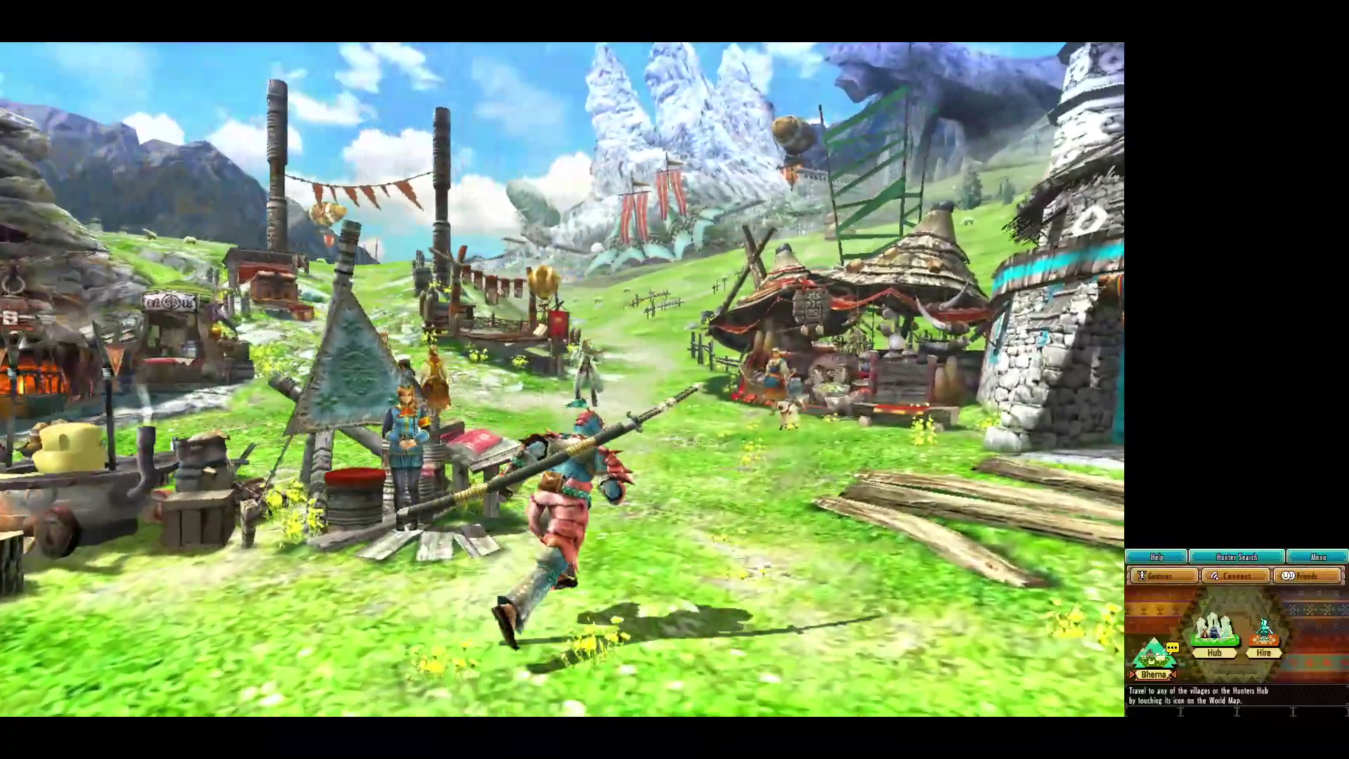
Quit the game from the in-game menu, saving progress first
key(m)
key(Up)
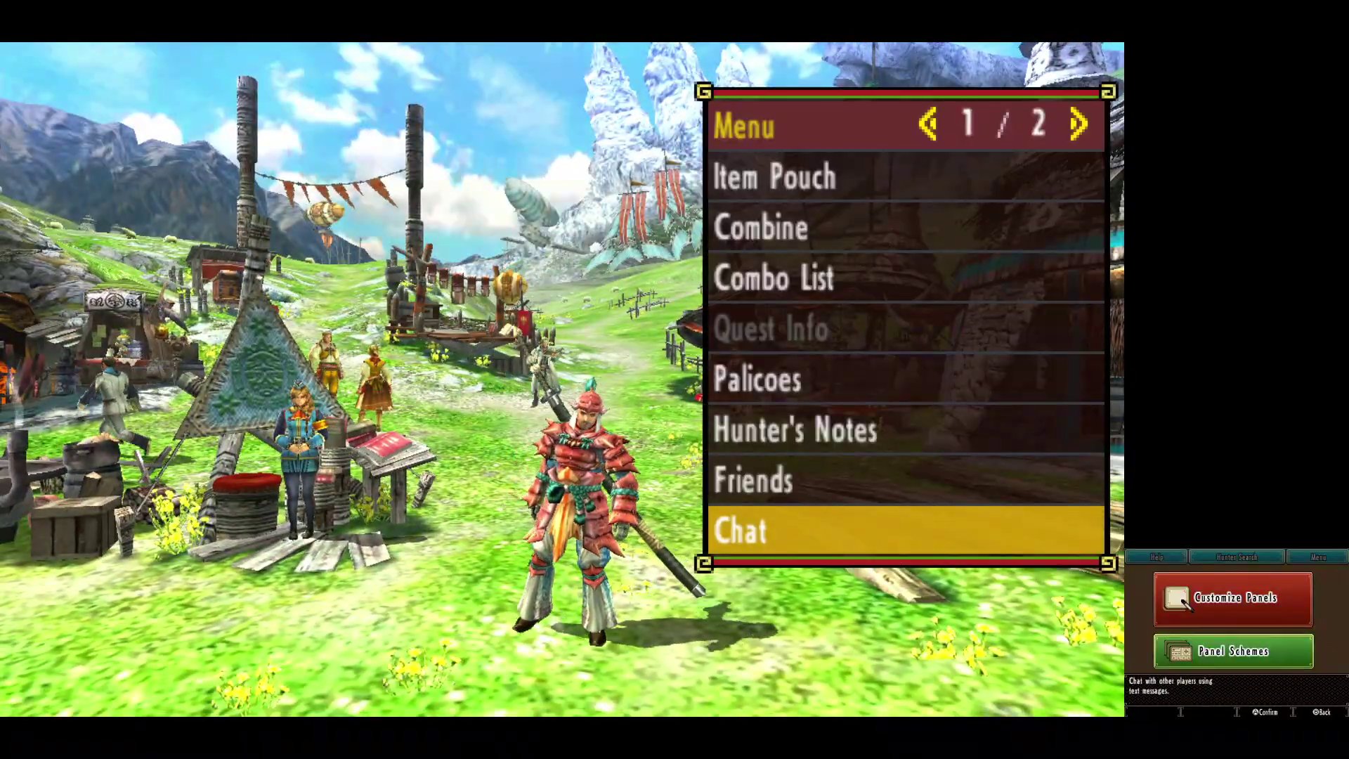
key(Right)
key(Return)
key(Left)
key(Return)
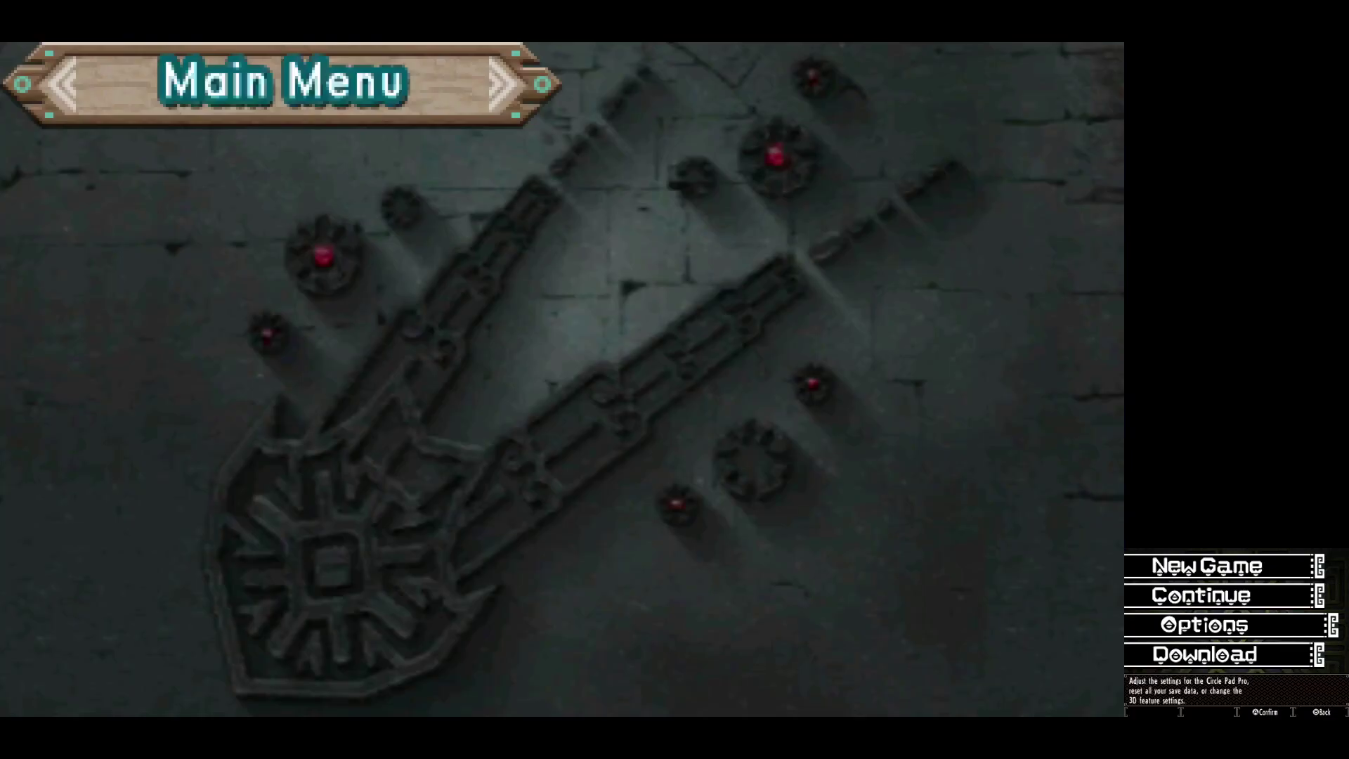
Check Game Settings, back out to the title screen, and exit fullscreen with F11
key(Return)
key(Down)
key(Down)
key(Down)
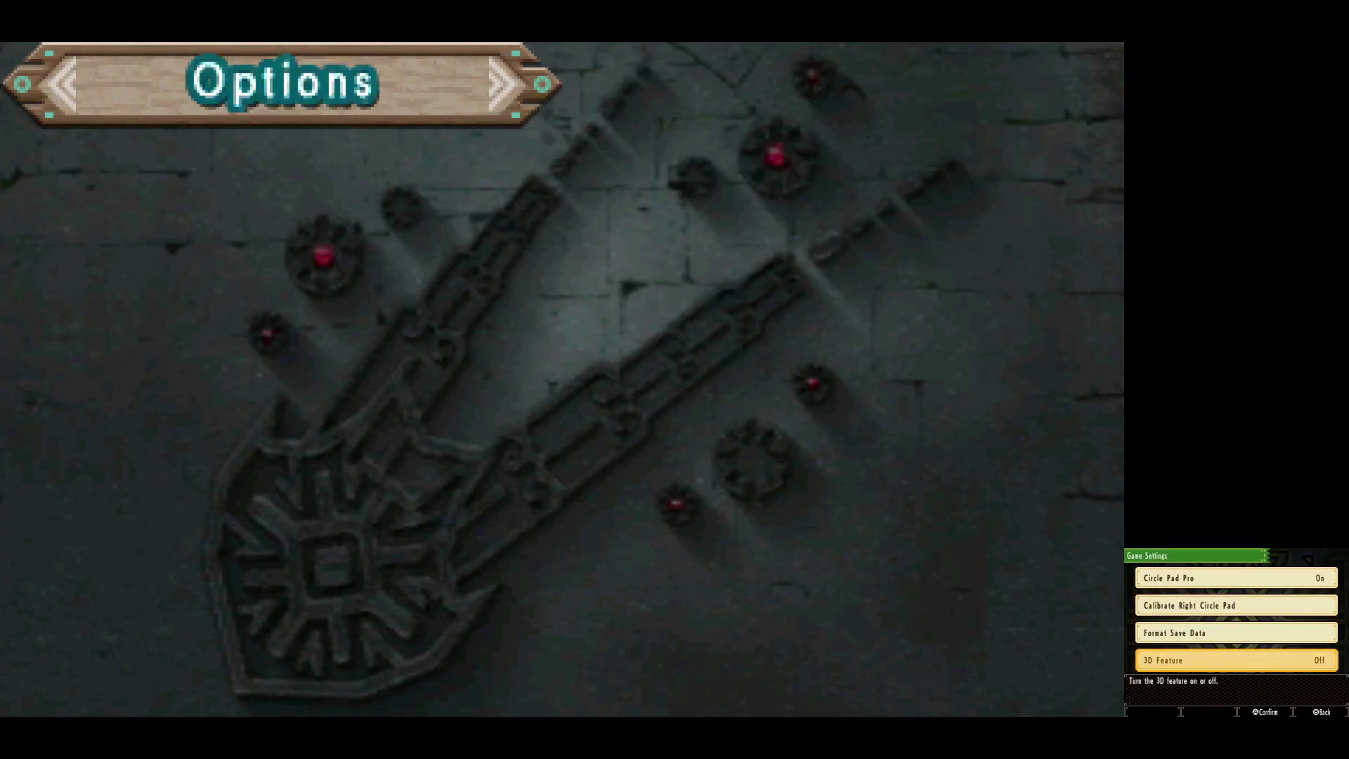
key(Up)
key(Up)
key(Escape)
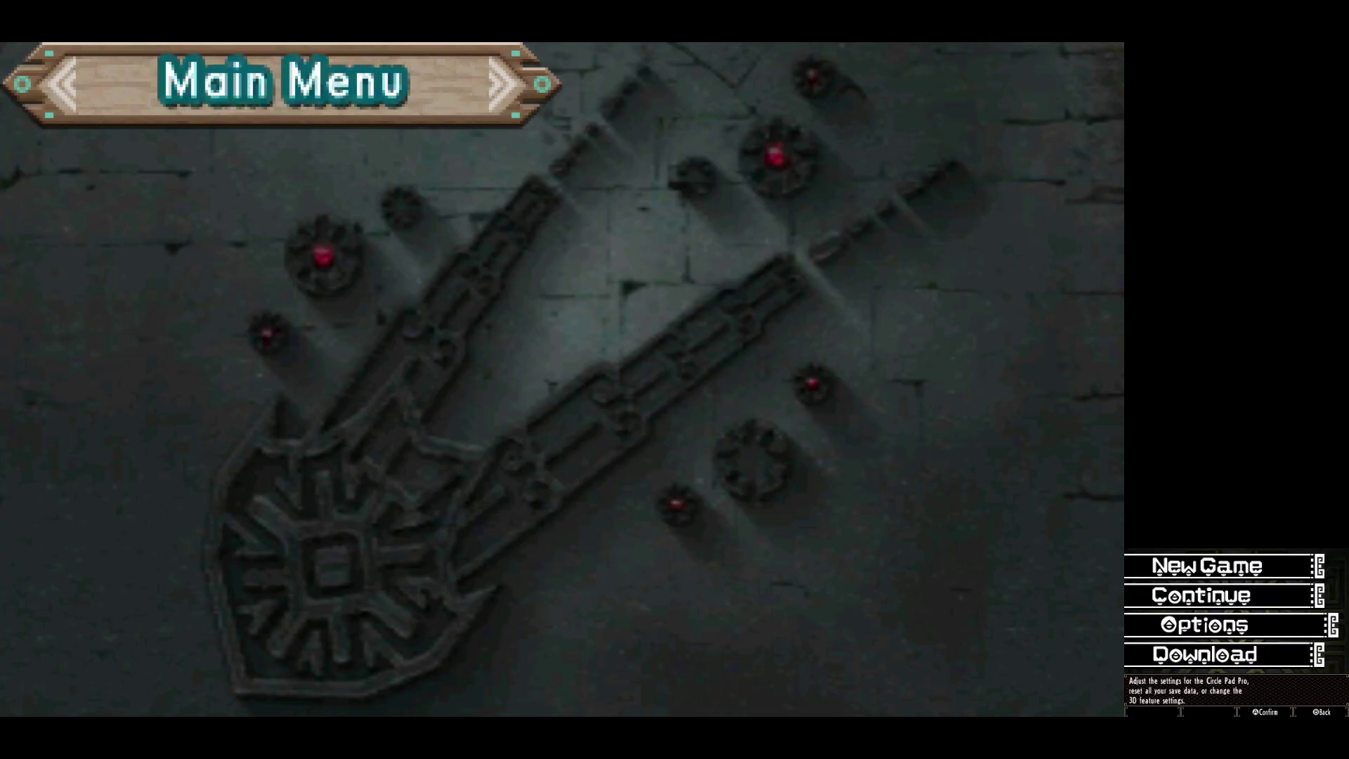
key(Escape)
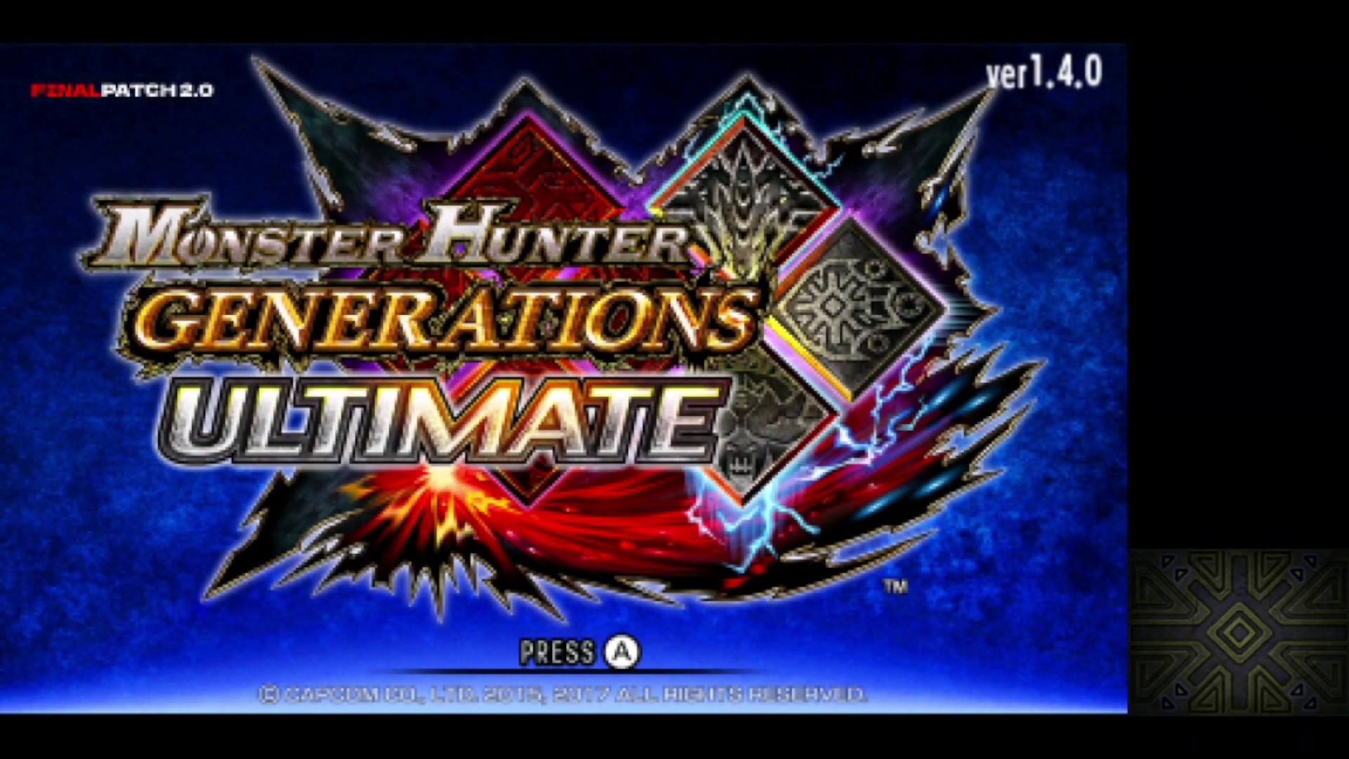
key(F11)
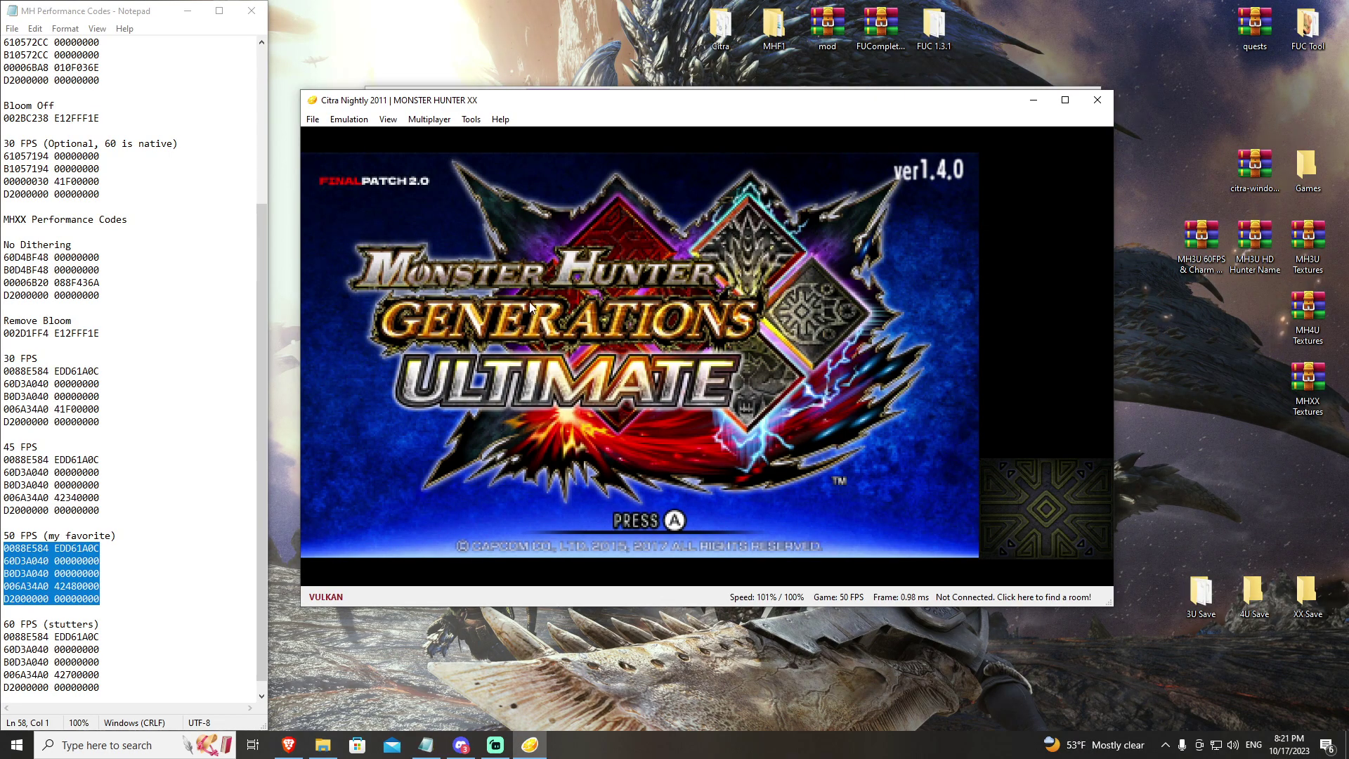
Stop Monster Hunter XX via Emulation > Stop and right-click its row for folder options
click(355, 123)
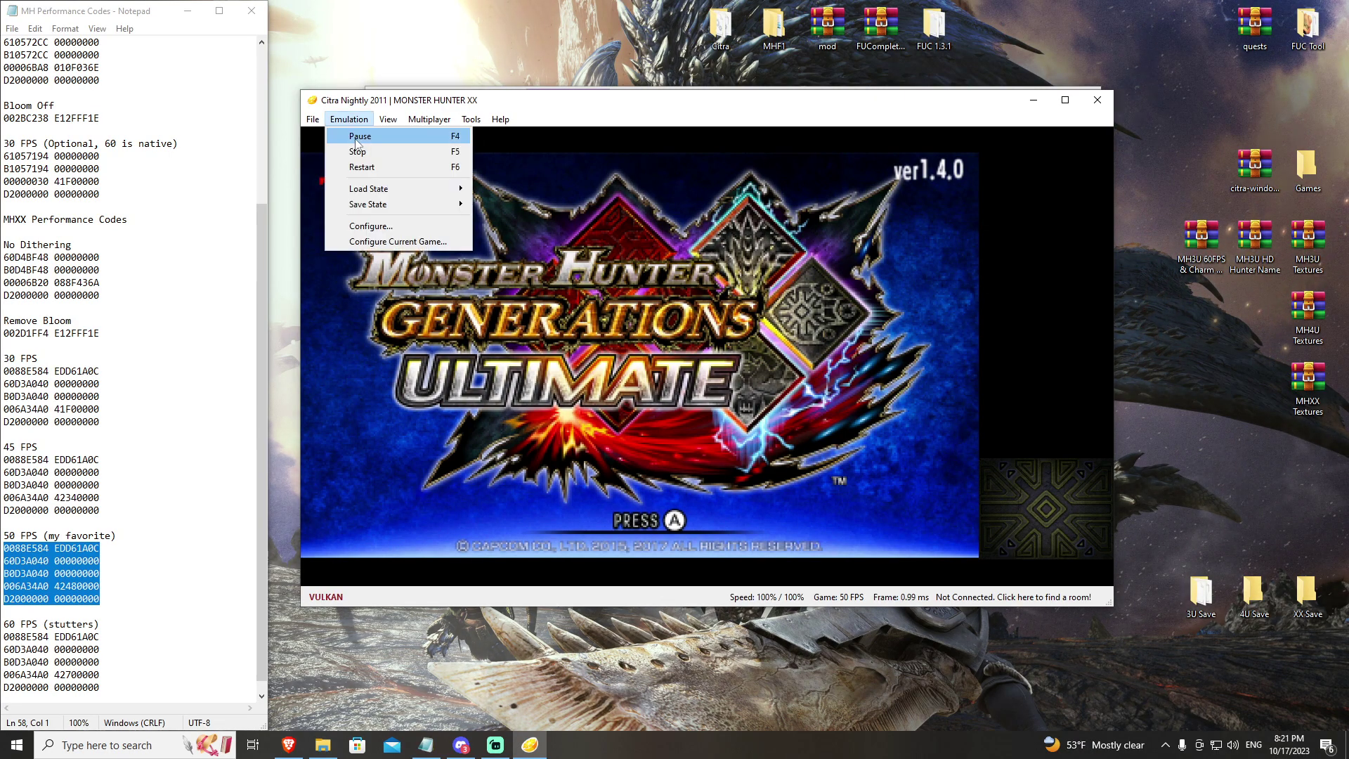
click(362, 150)
click(503, 378)
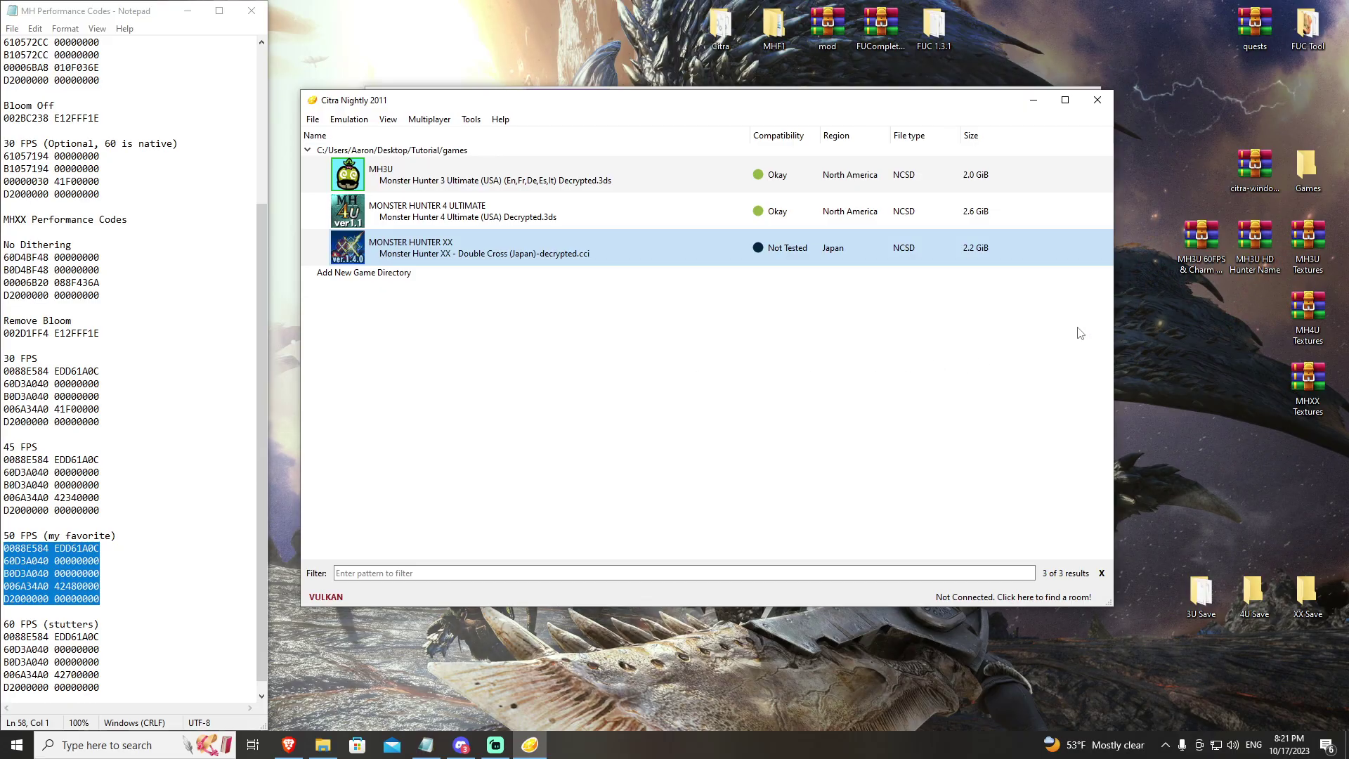
click(1313, 391)
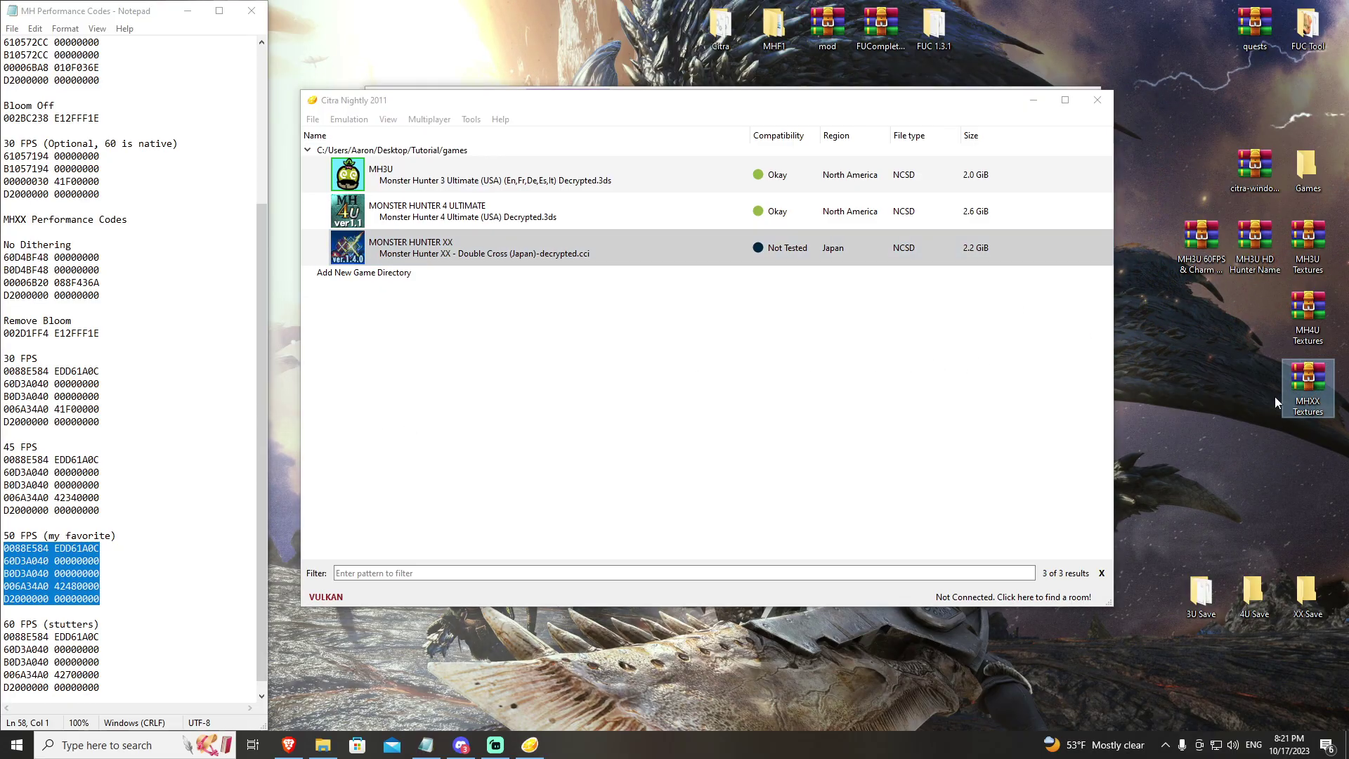
right_click(494, 251)
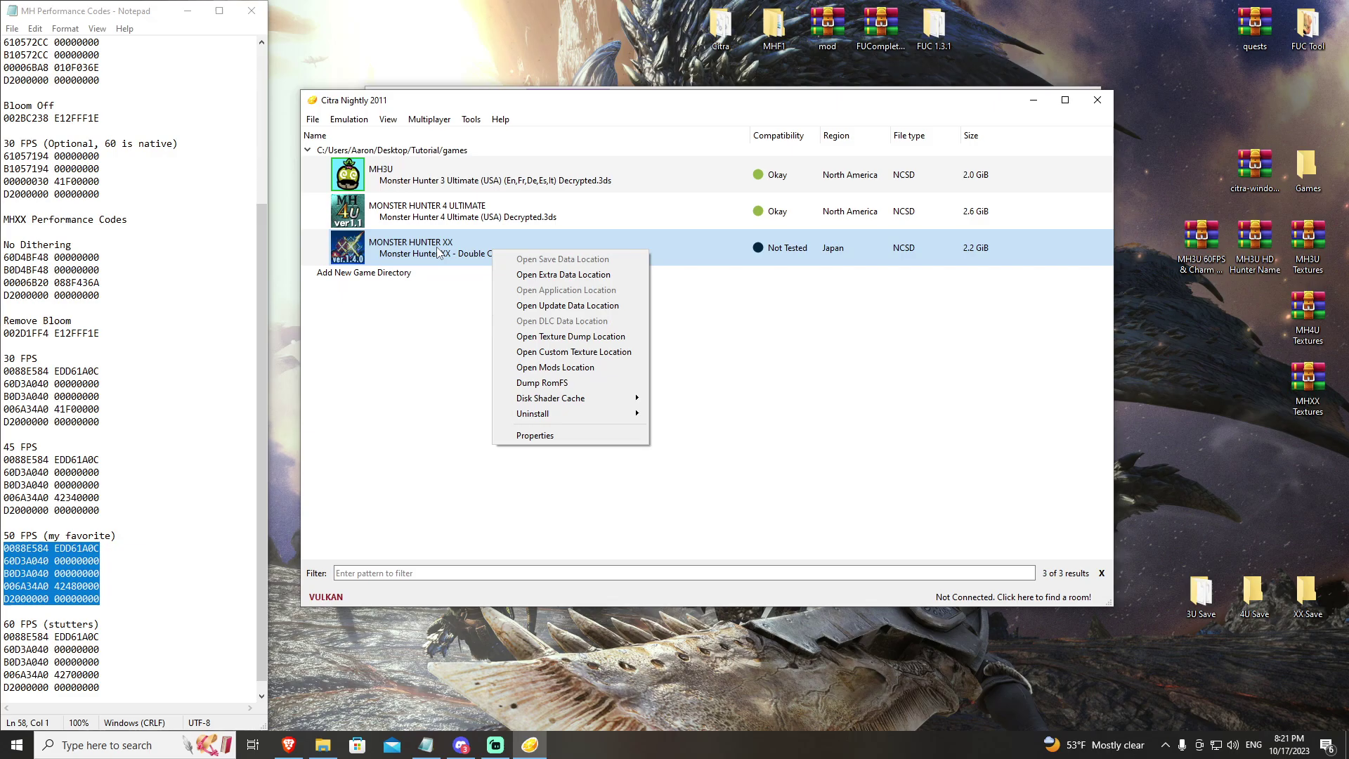
Open the game's custom textures folder and copy the MHXX Textures archive into it
click(561, 353)
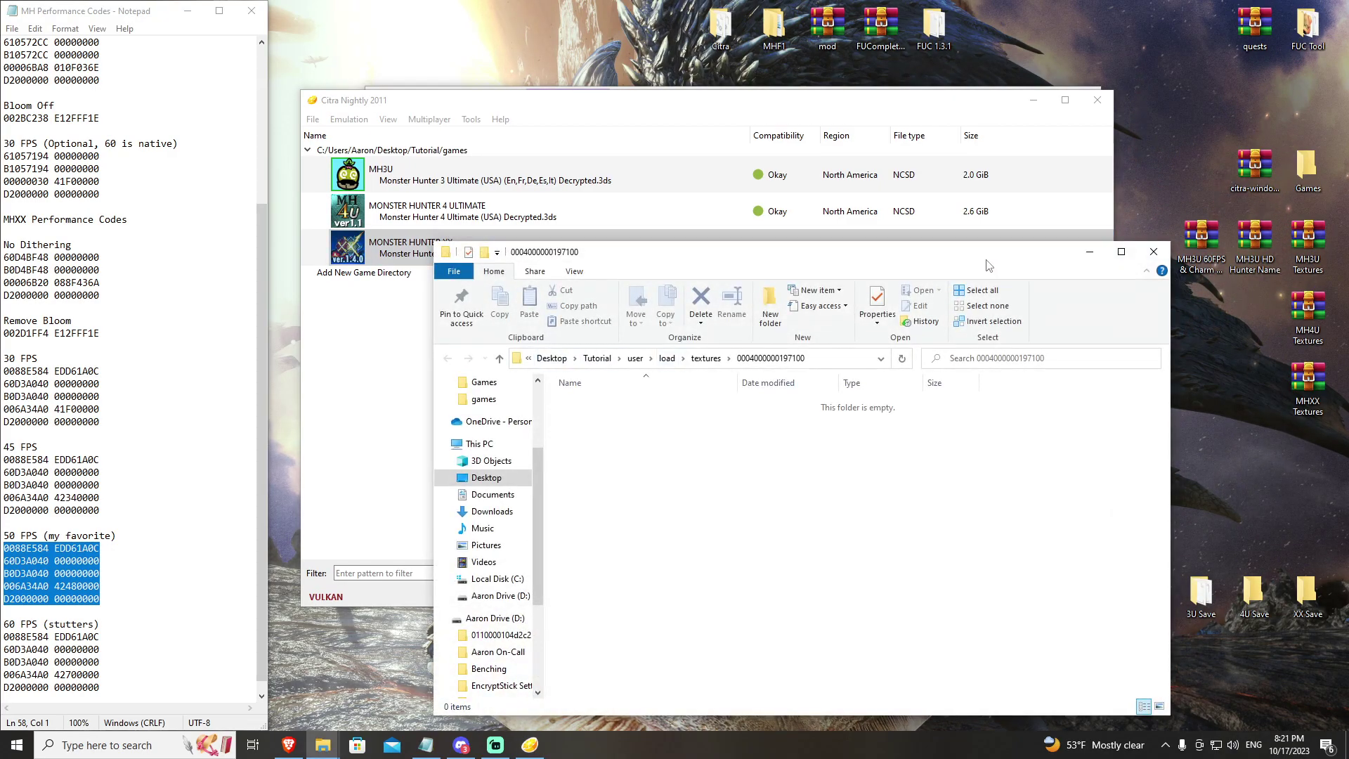
drag(986, 265, 873, 210)
drag(1308, 387, 632, 415)
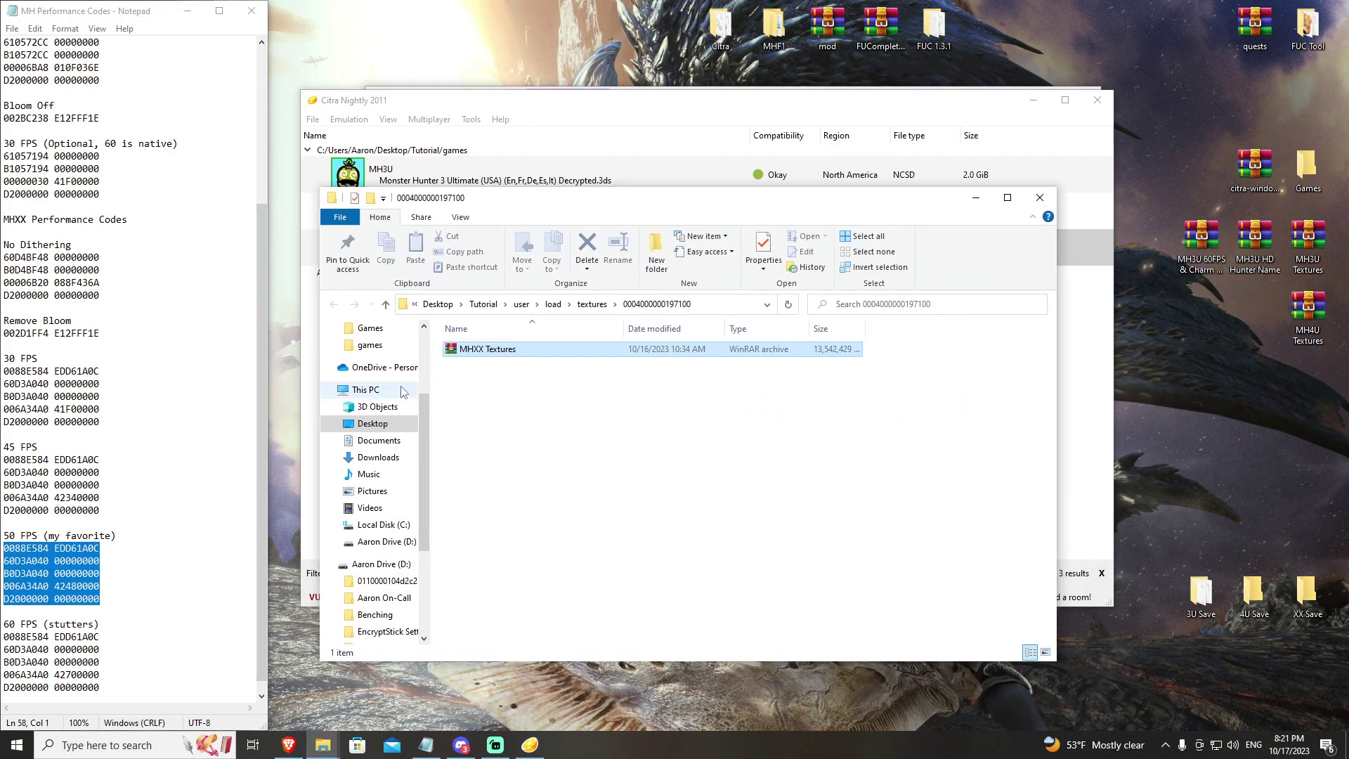
Extract the MHXX Textures archive in place with 7-Zip's Extract Here
right_click(469, 350)
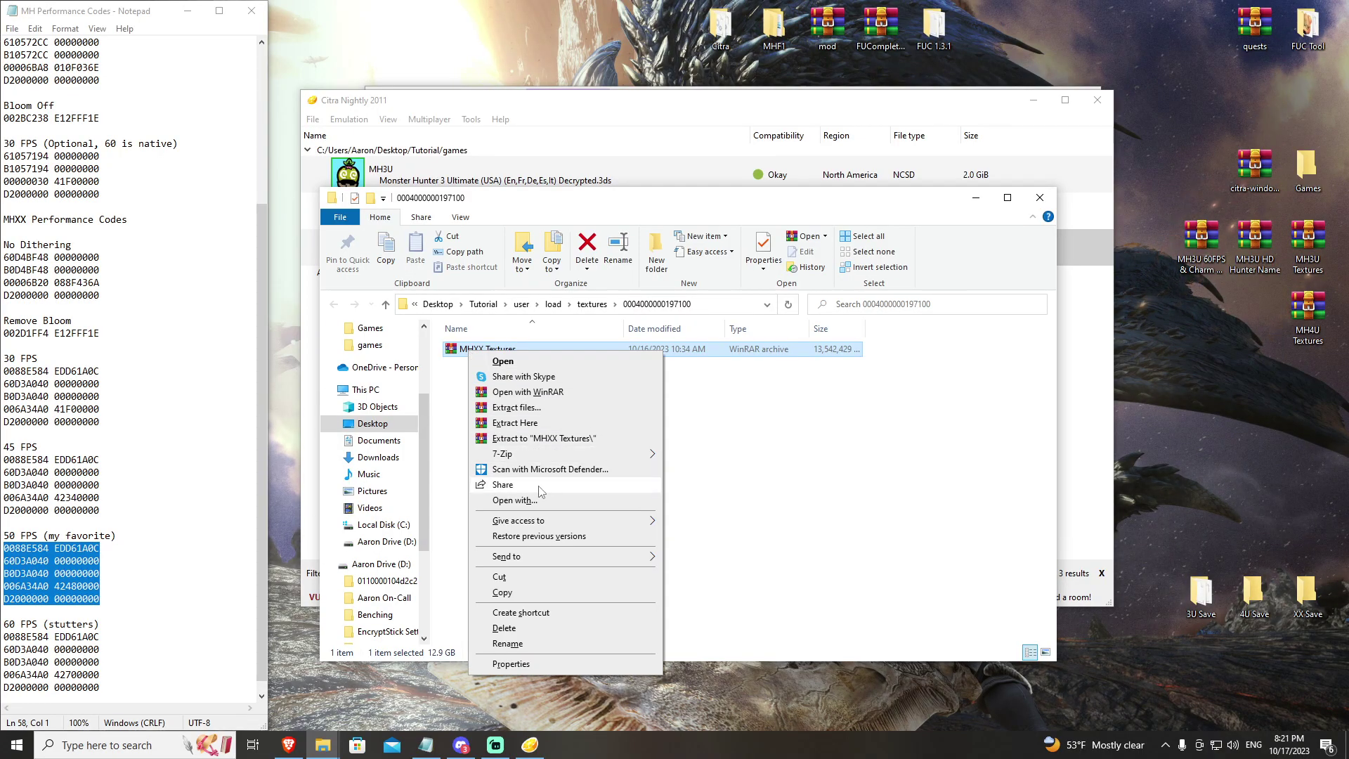
mouse_move(571, 455)
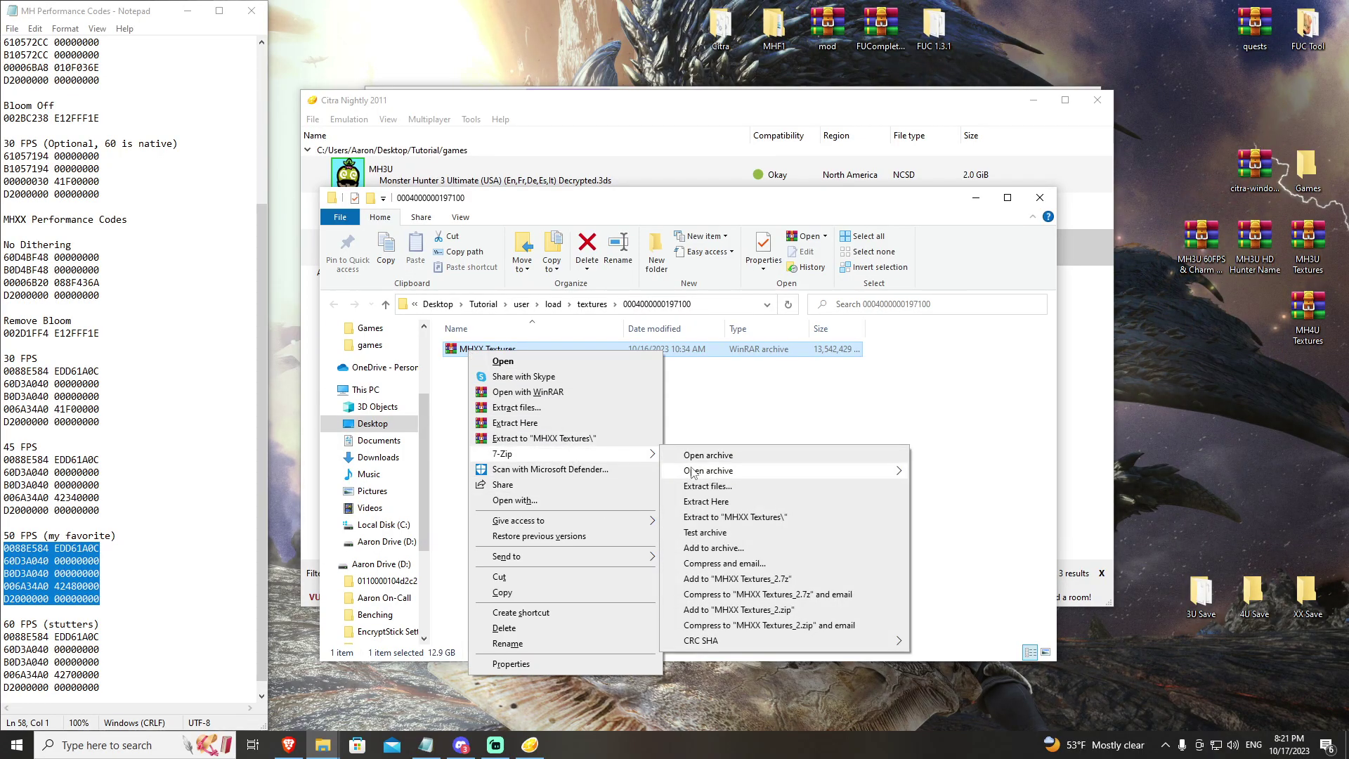
click(703, 506)
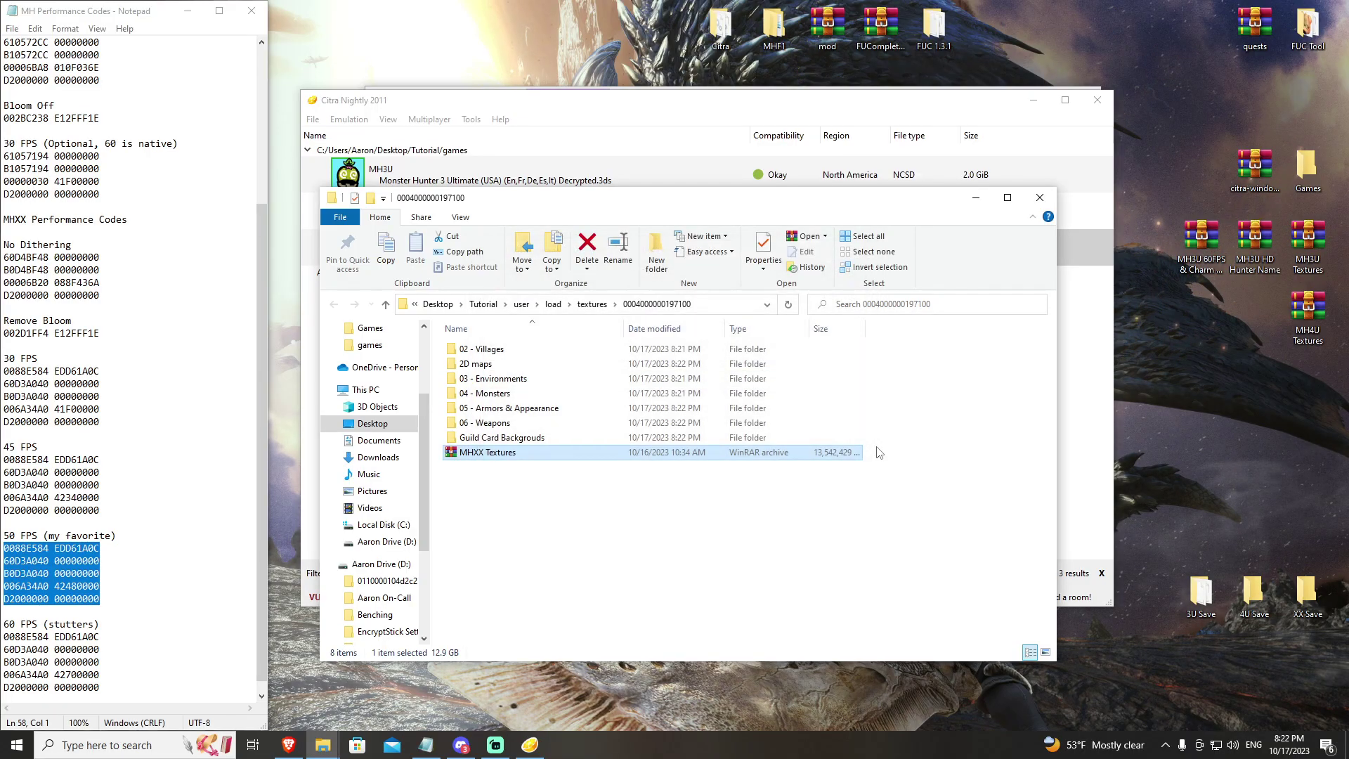
Move the MHXX Textures archive back to the desktop, close Explorer, and open Citra's configuration
drag(487, 451, 1320, 370)
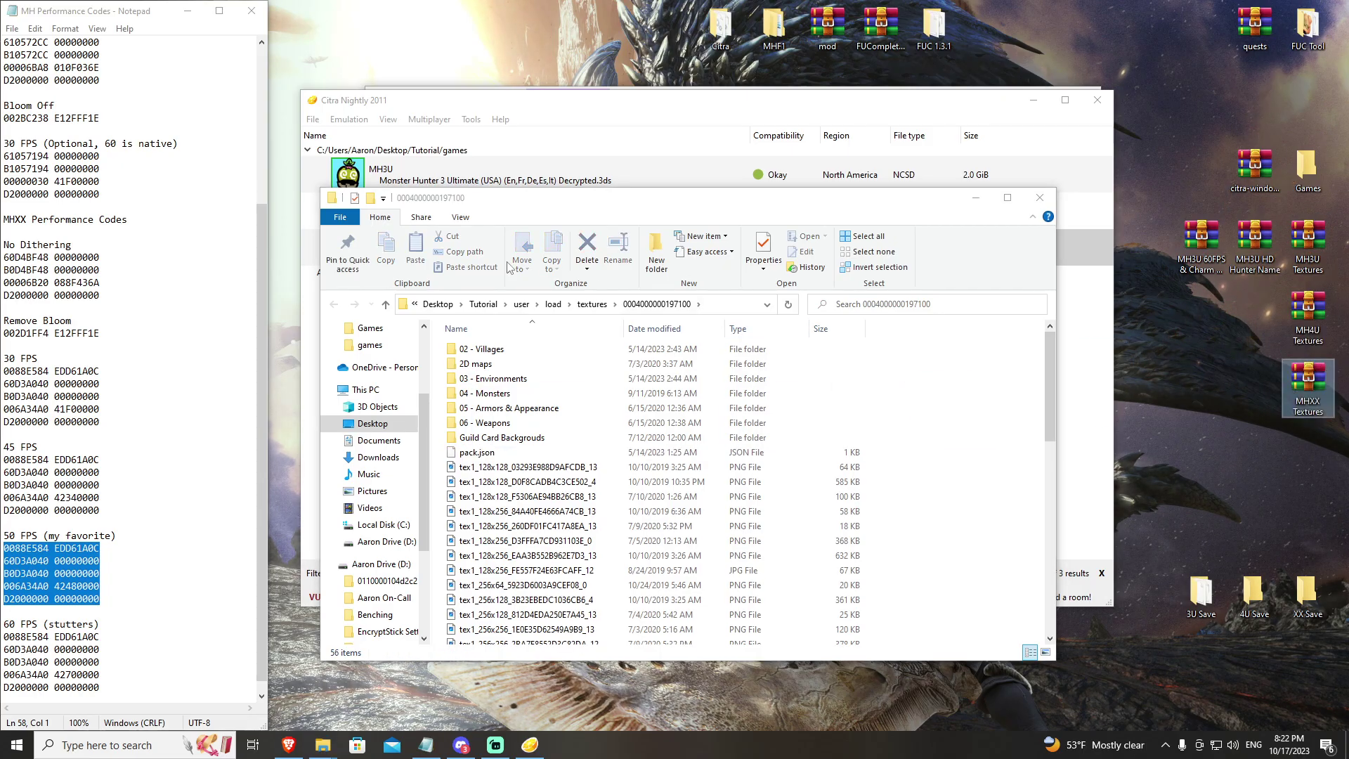
click(1030, 203)
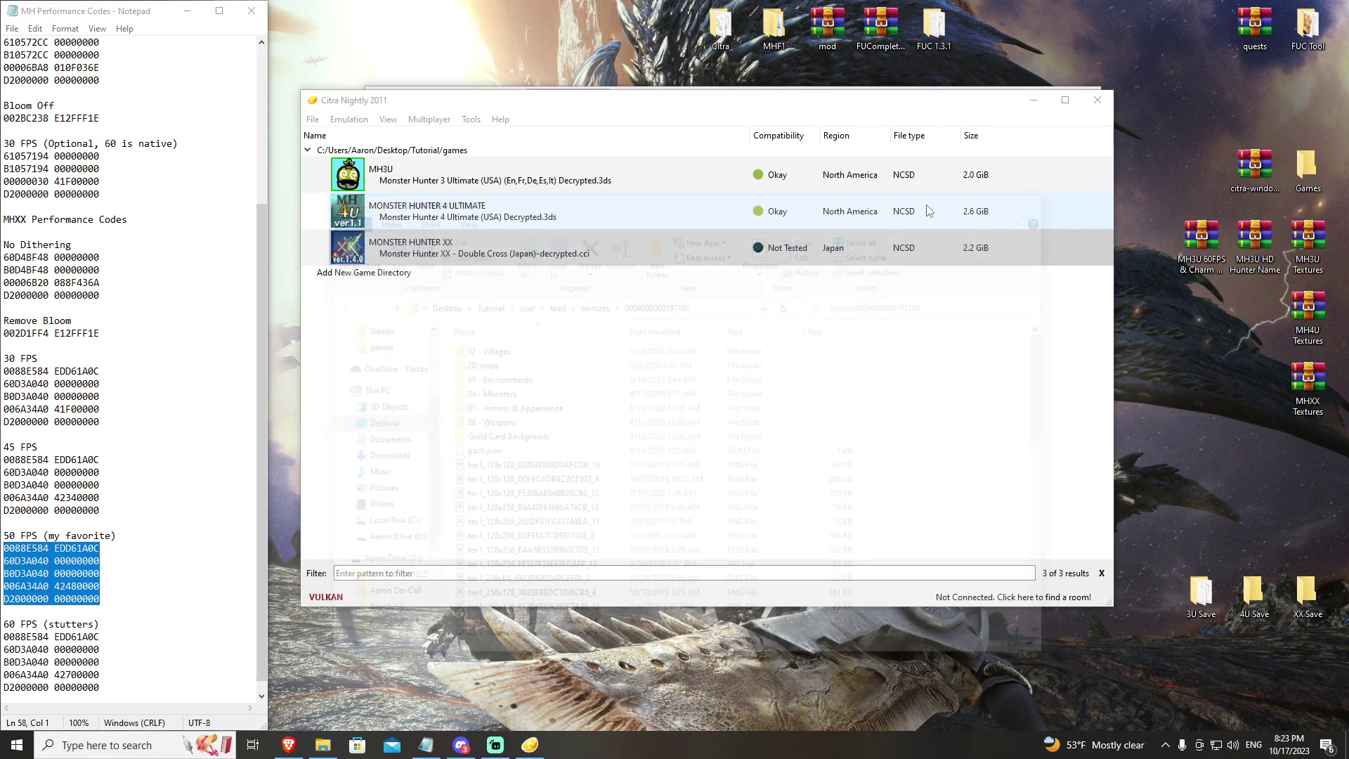
click(349, 119)
click(371, 226)
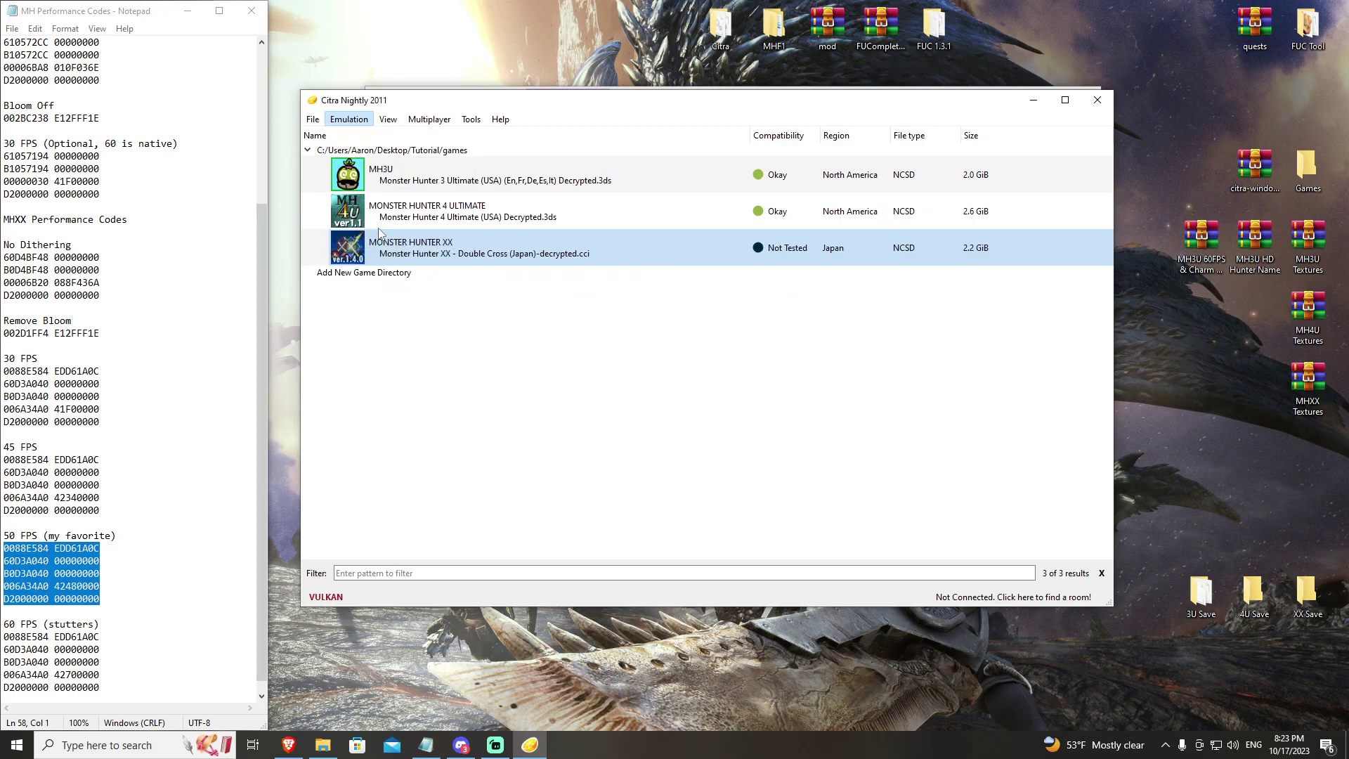
Enable Use Custom Textures, set Internal Resolution to 10x Native (4000x2400), and save
click(463, 140)
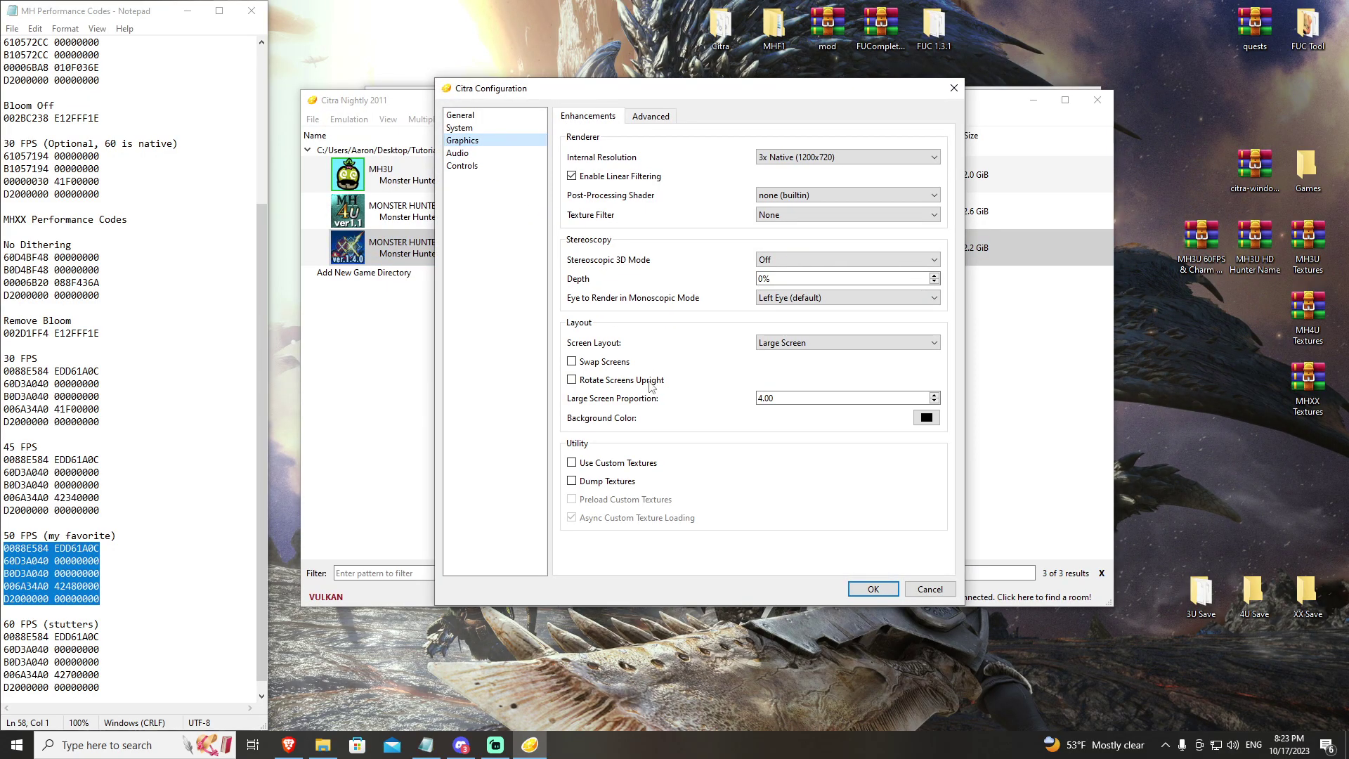
click(653, 465)
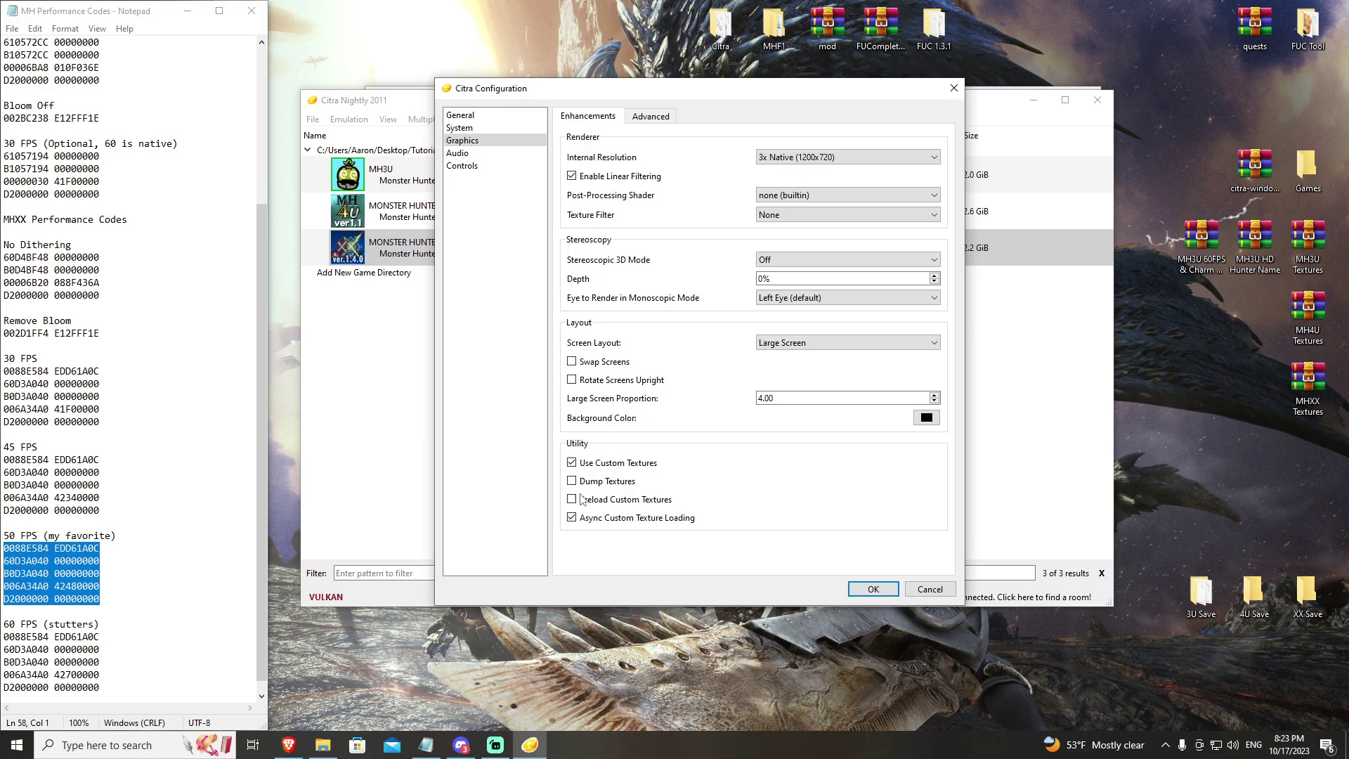
mouse_move(625, 506)
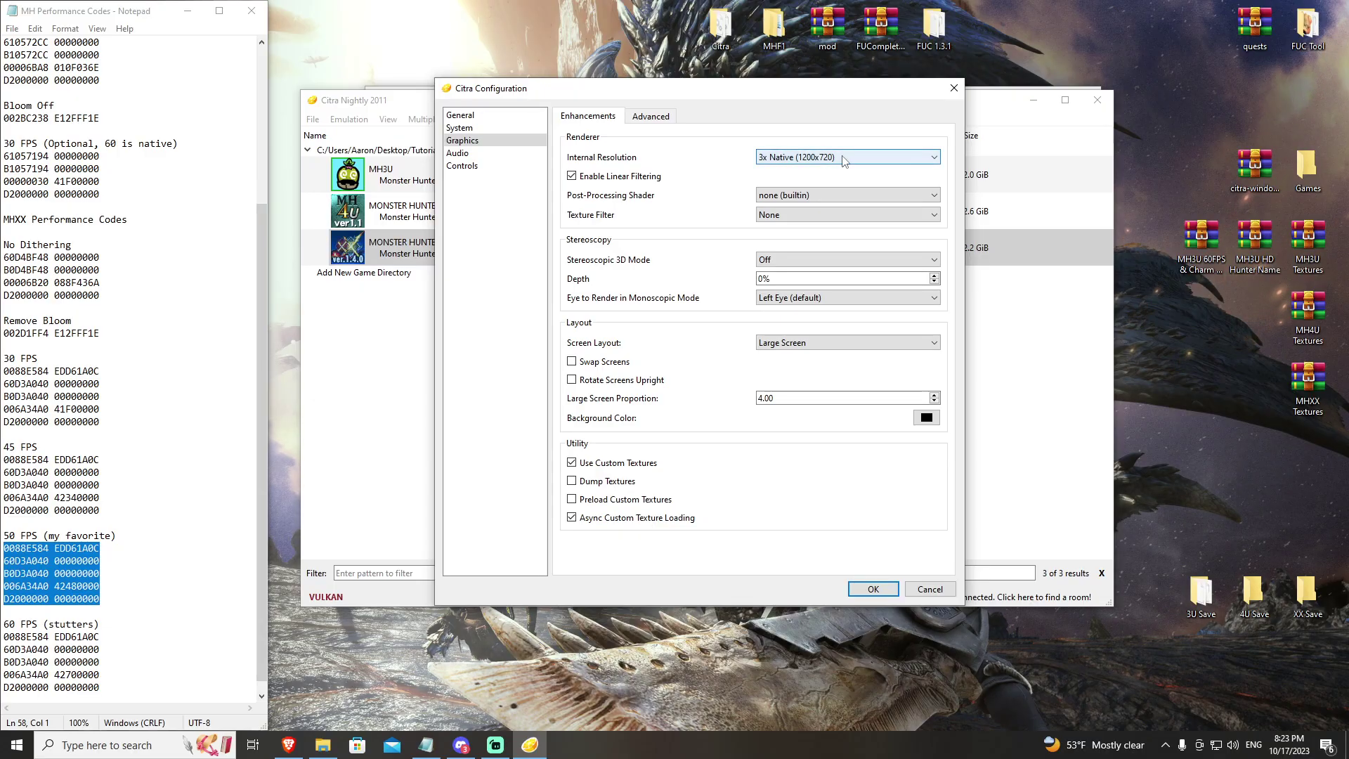
click(843, 157)
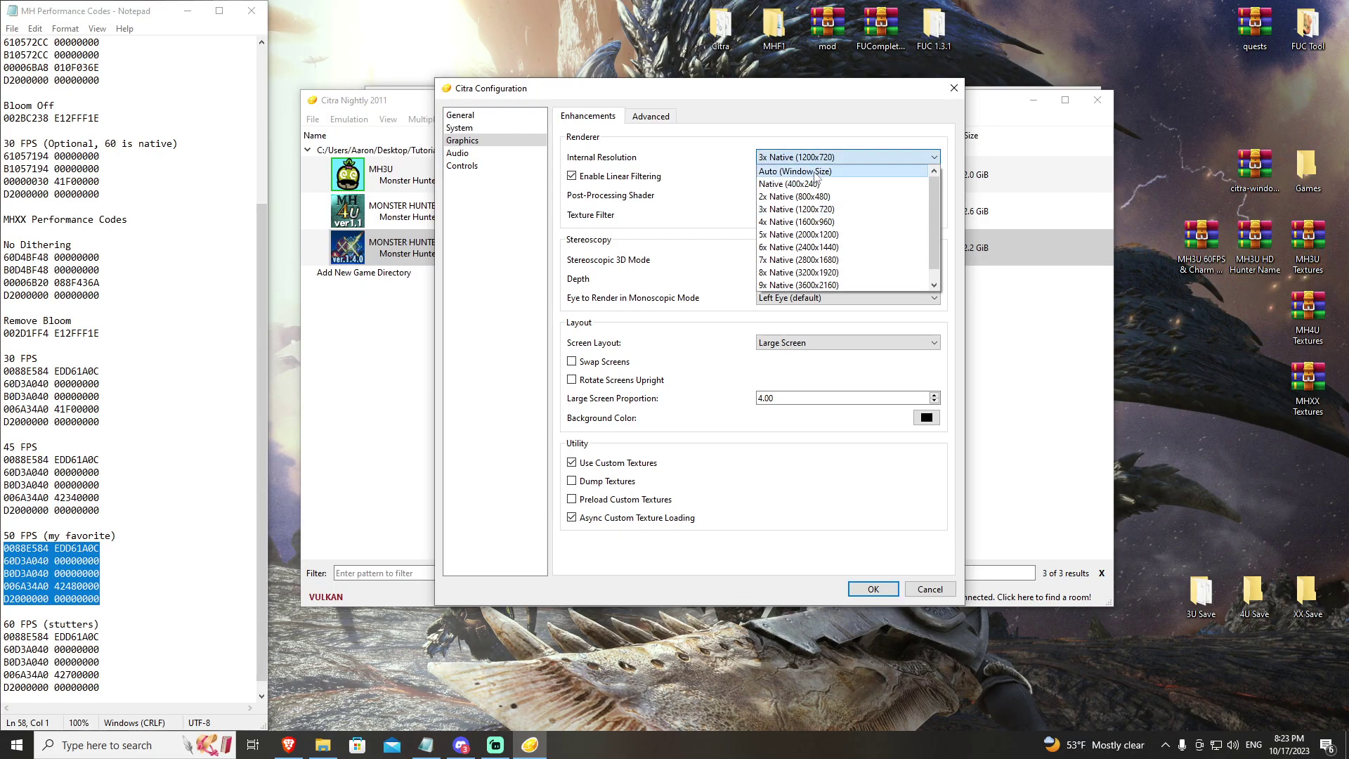
scroll(826, 274, down, 1)
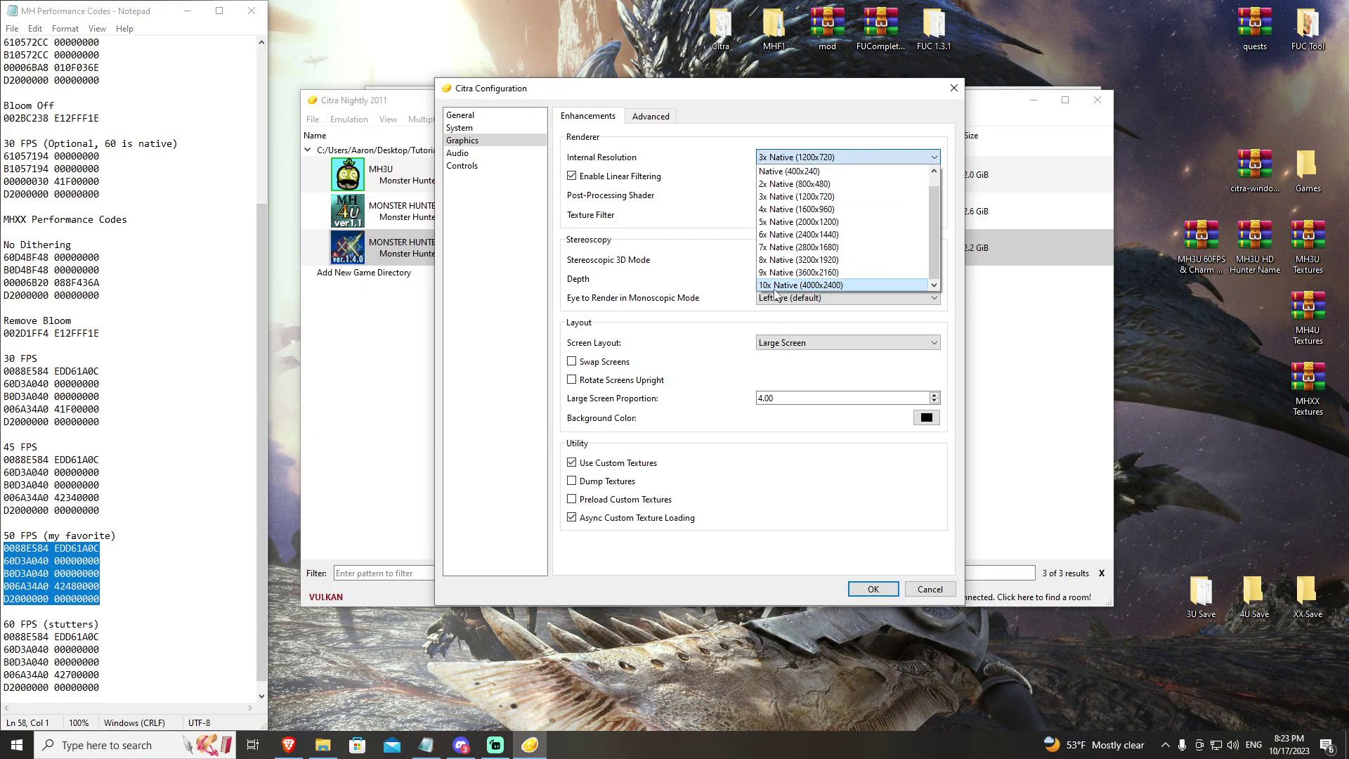
click(819, 285)
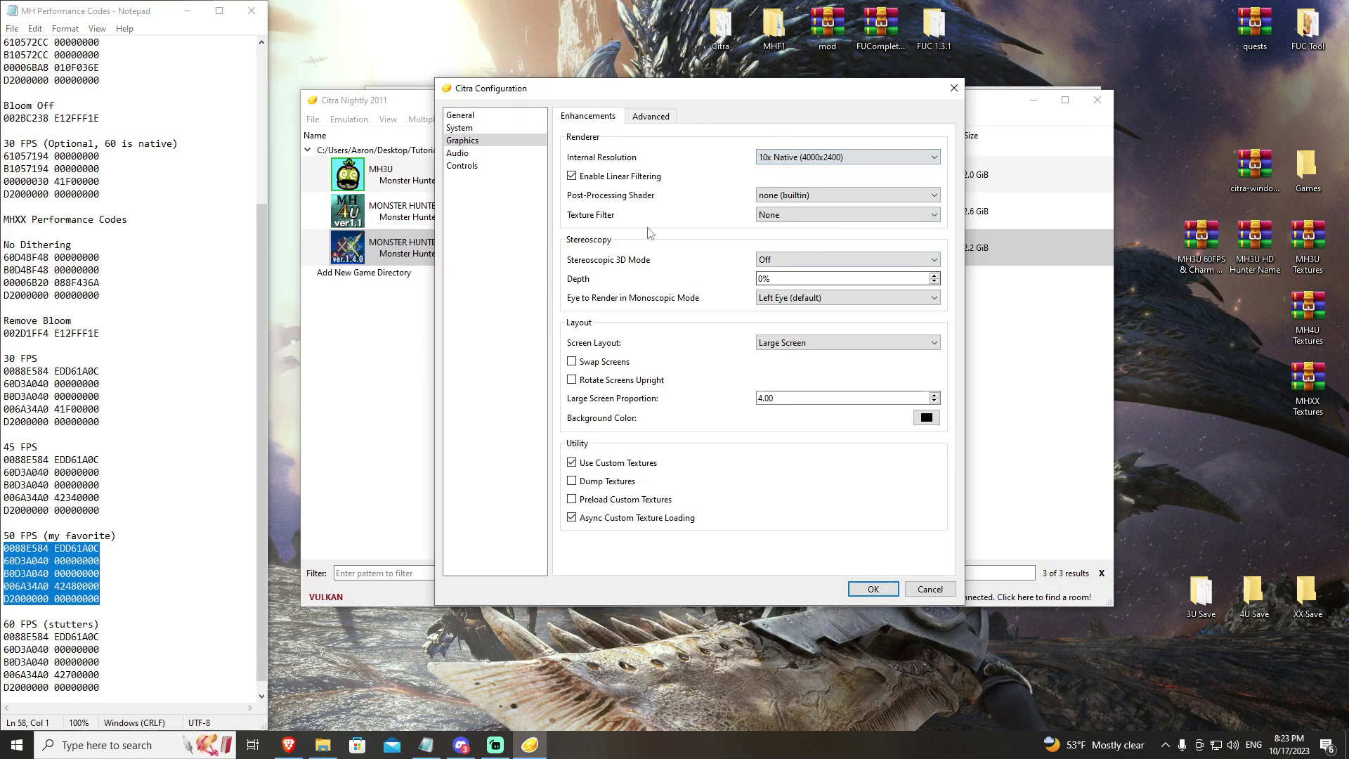
click(861, 590)
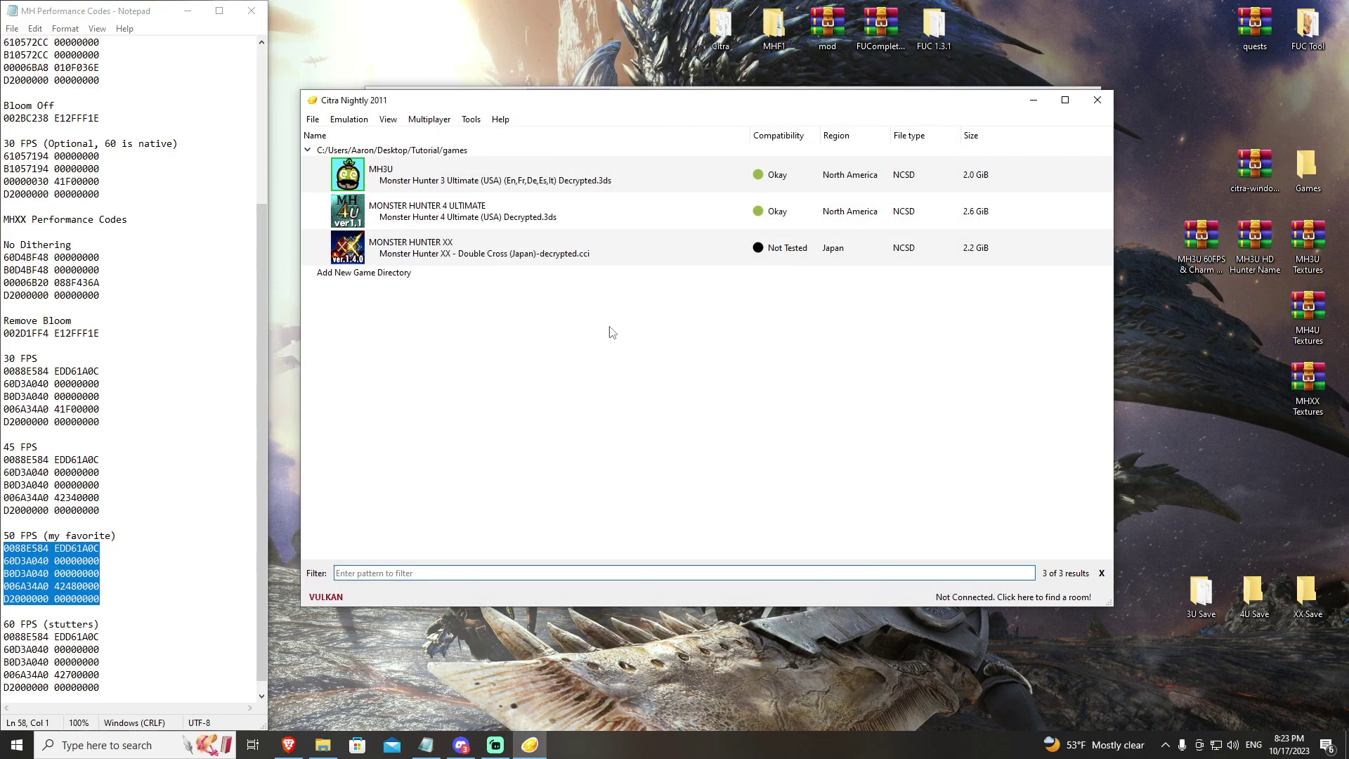
Select Monster Hunter XX in the game list and launch it
click(443, 249)
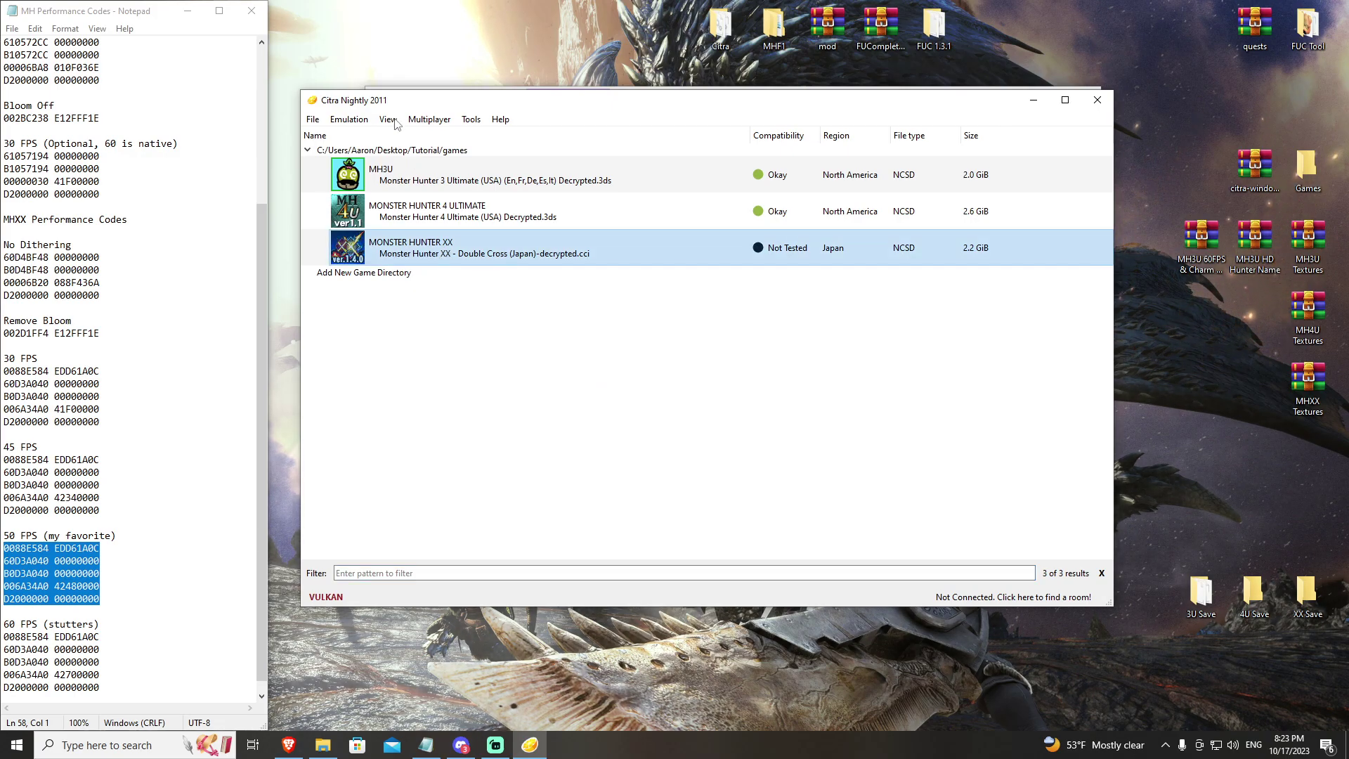
key(Return)
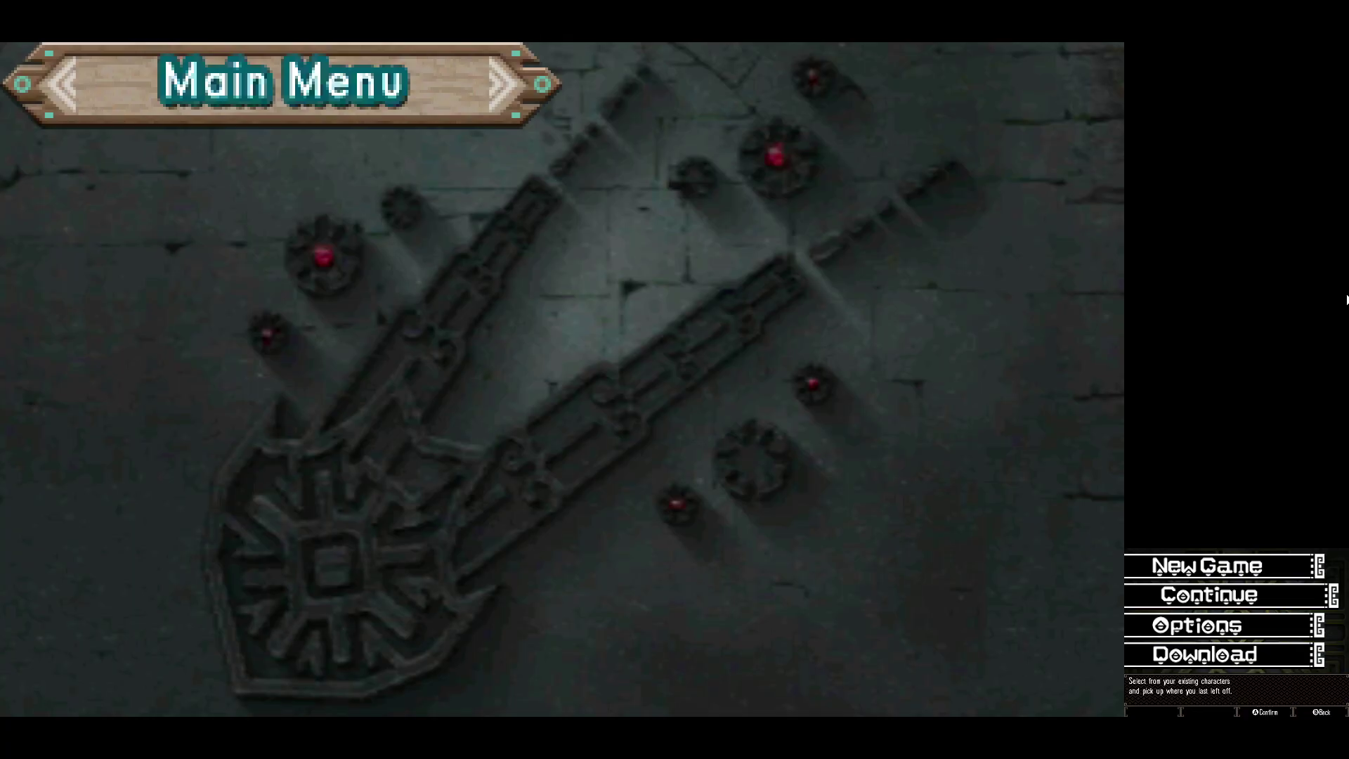
Load the existing hunter save and run the hunter up the village path
key(Return)
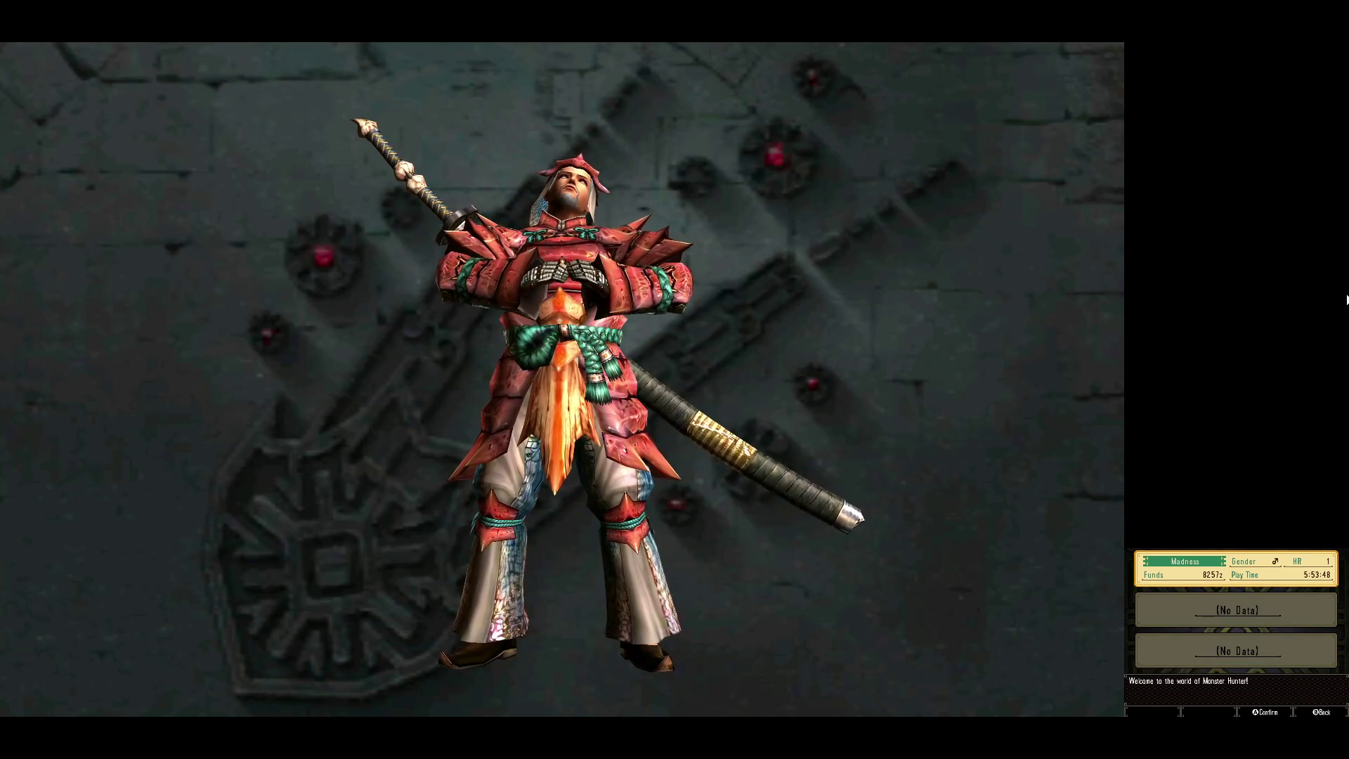
key(Return)
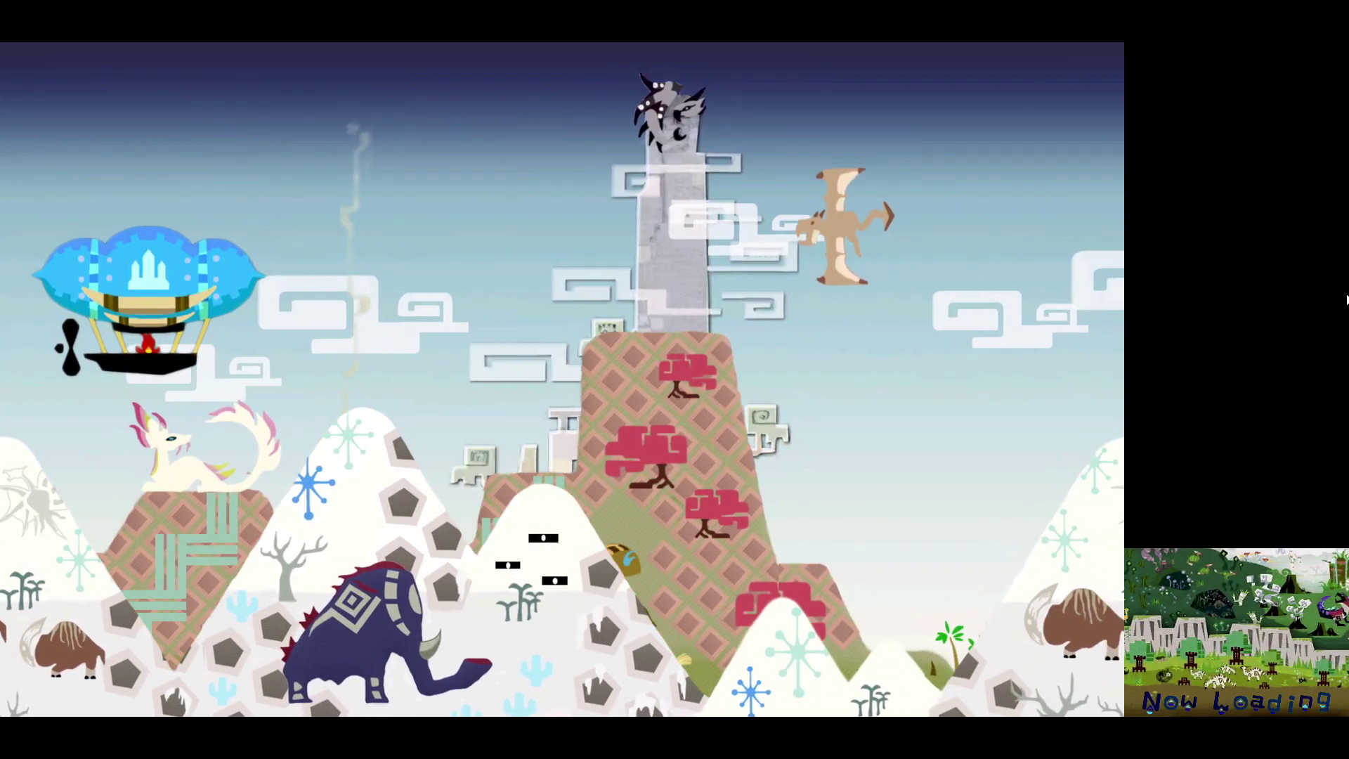
key(Up)
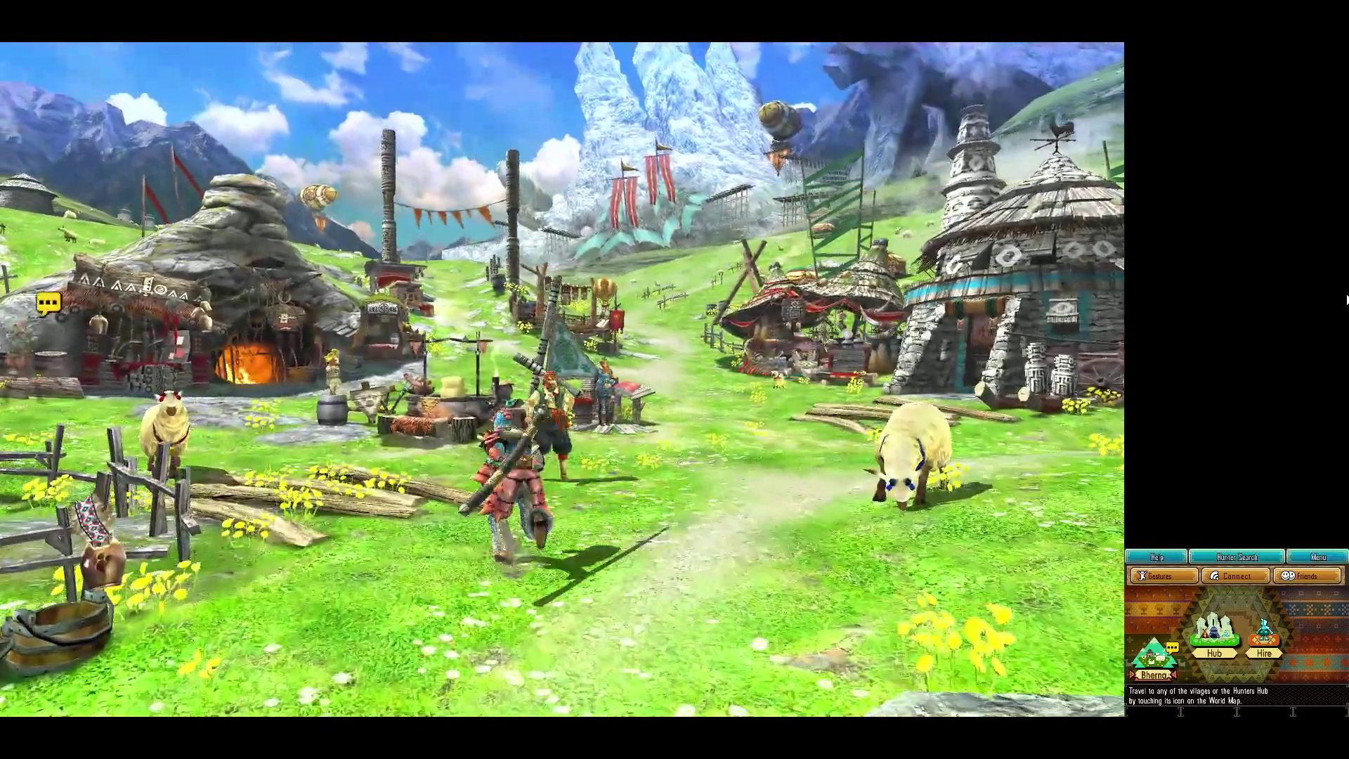
key(Up)
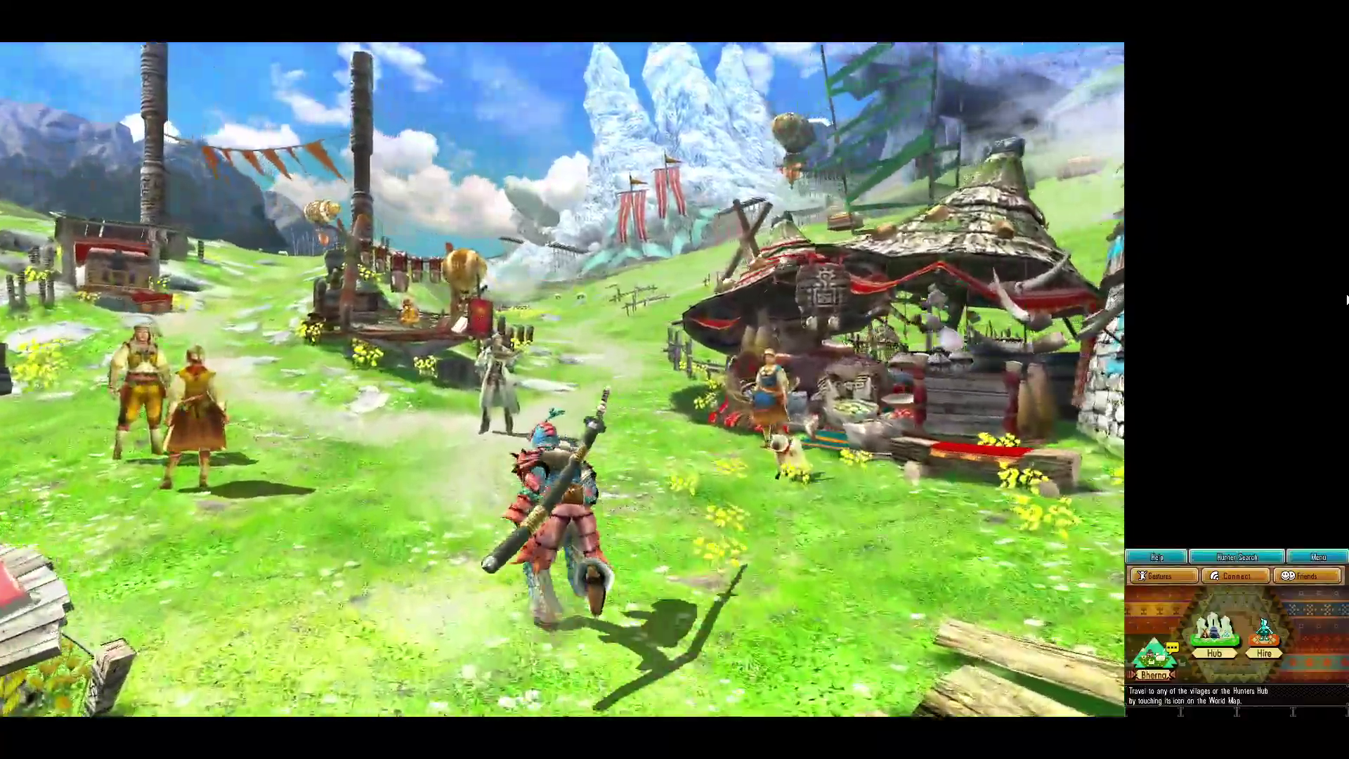
key(Up)
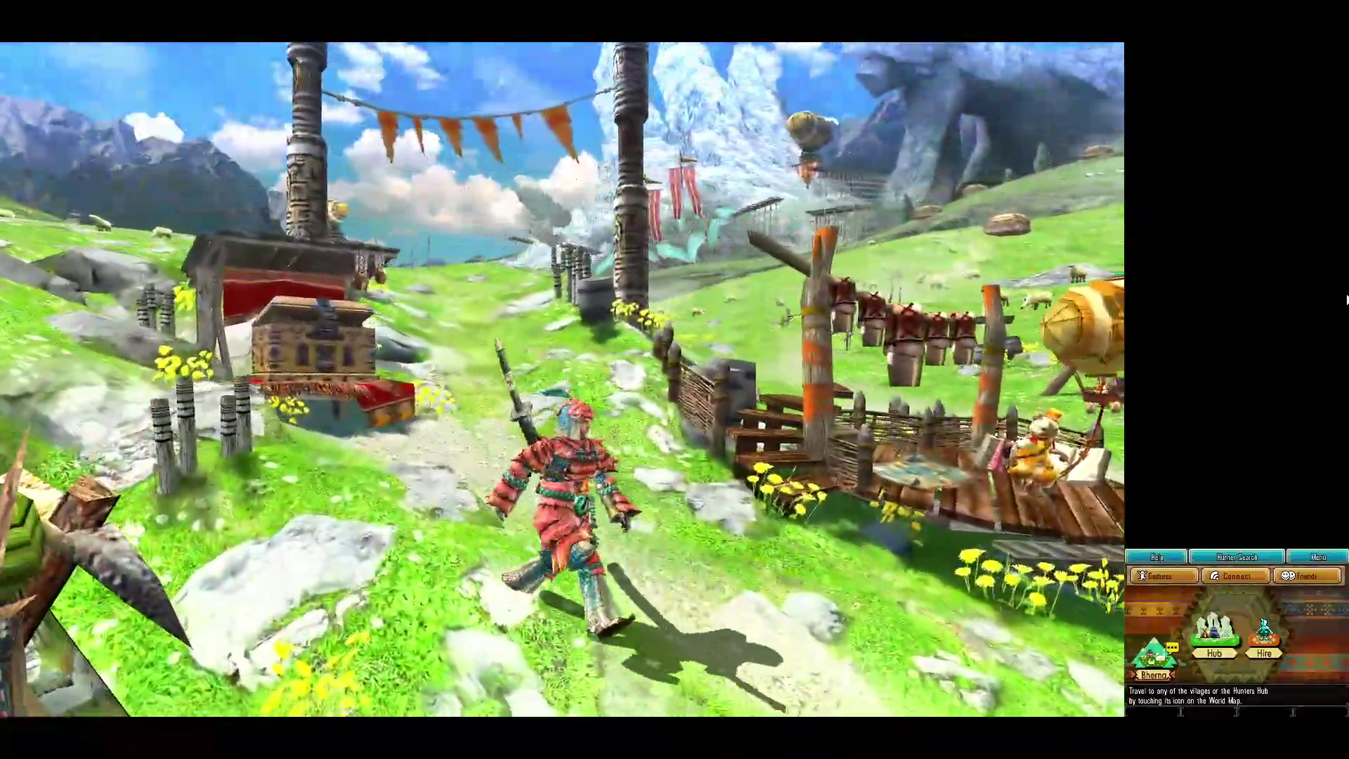
key(Up)
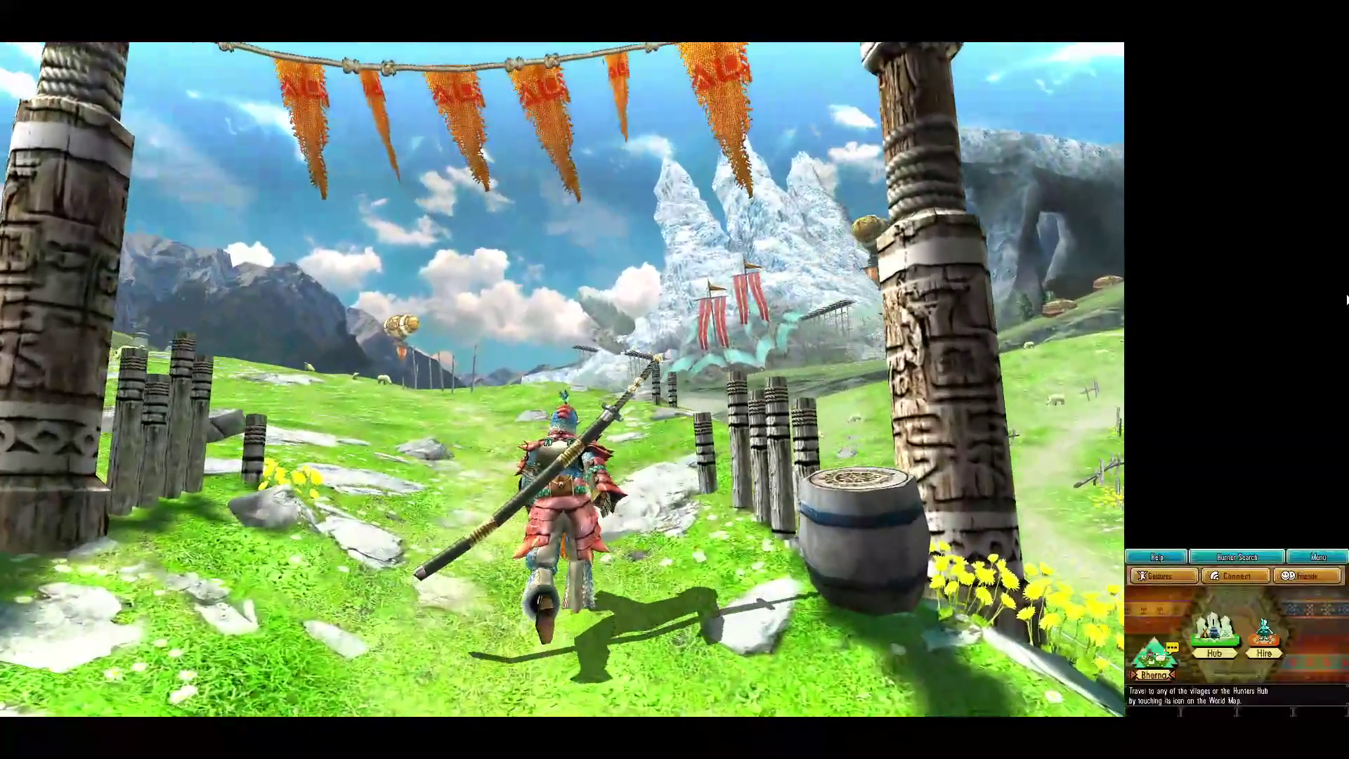
key(Up)
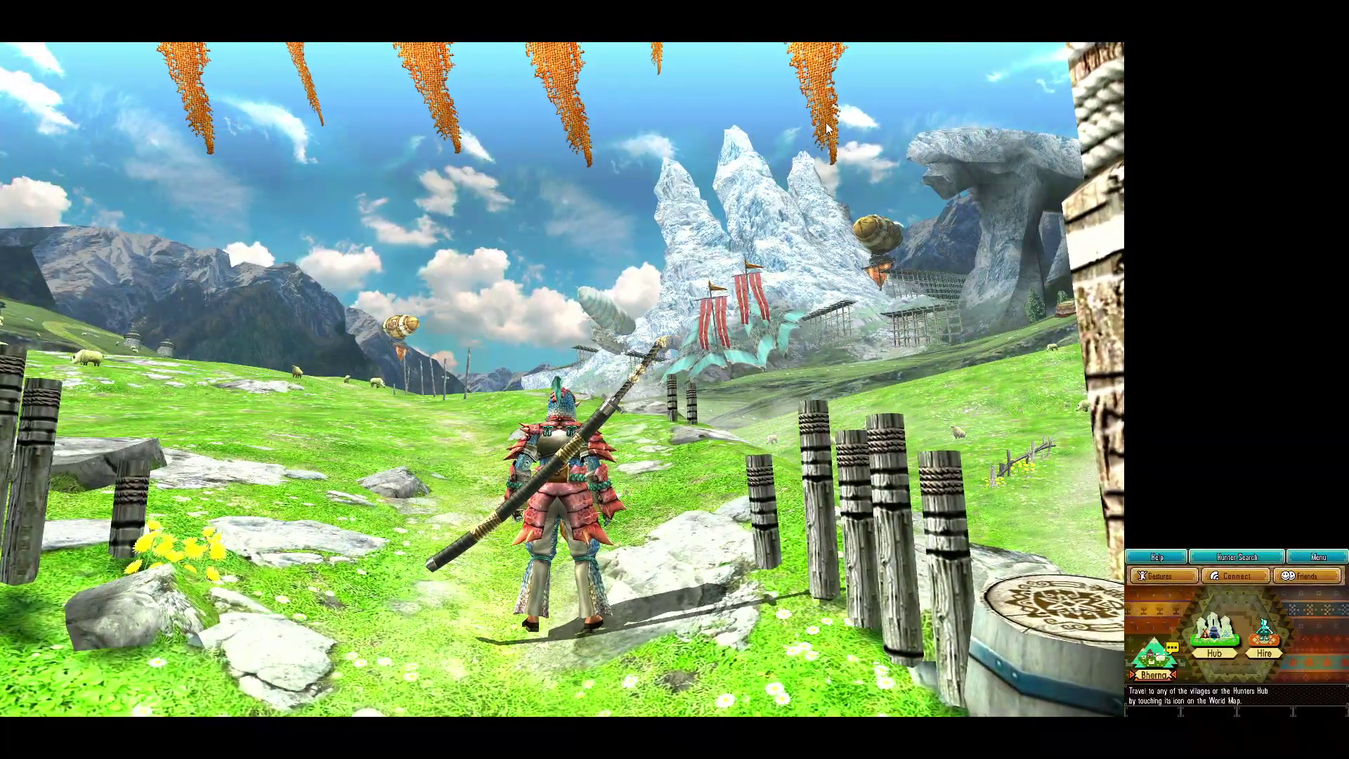
Enter the Hunters Hub, then run toward the food stall and stop facing the camera
key(Down)
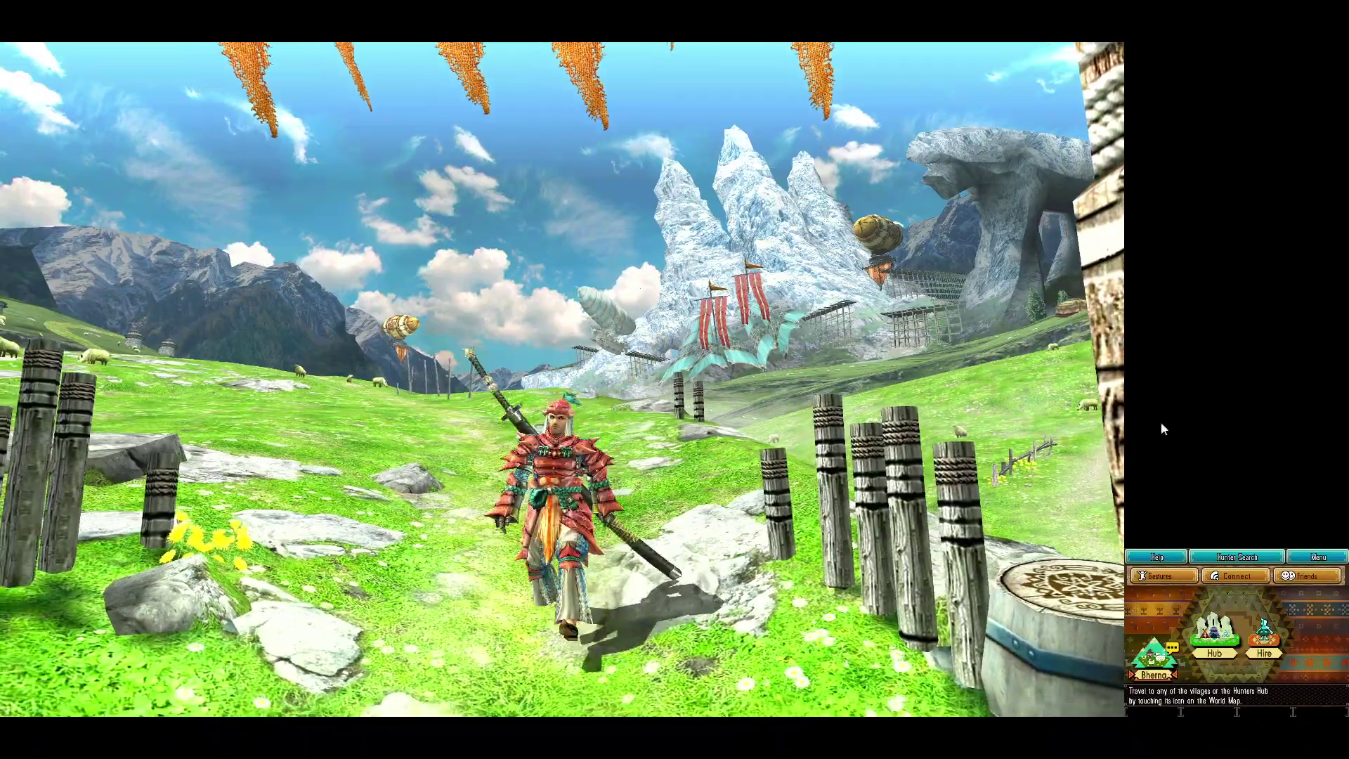
key(Up)
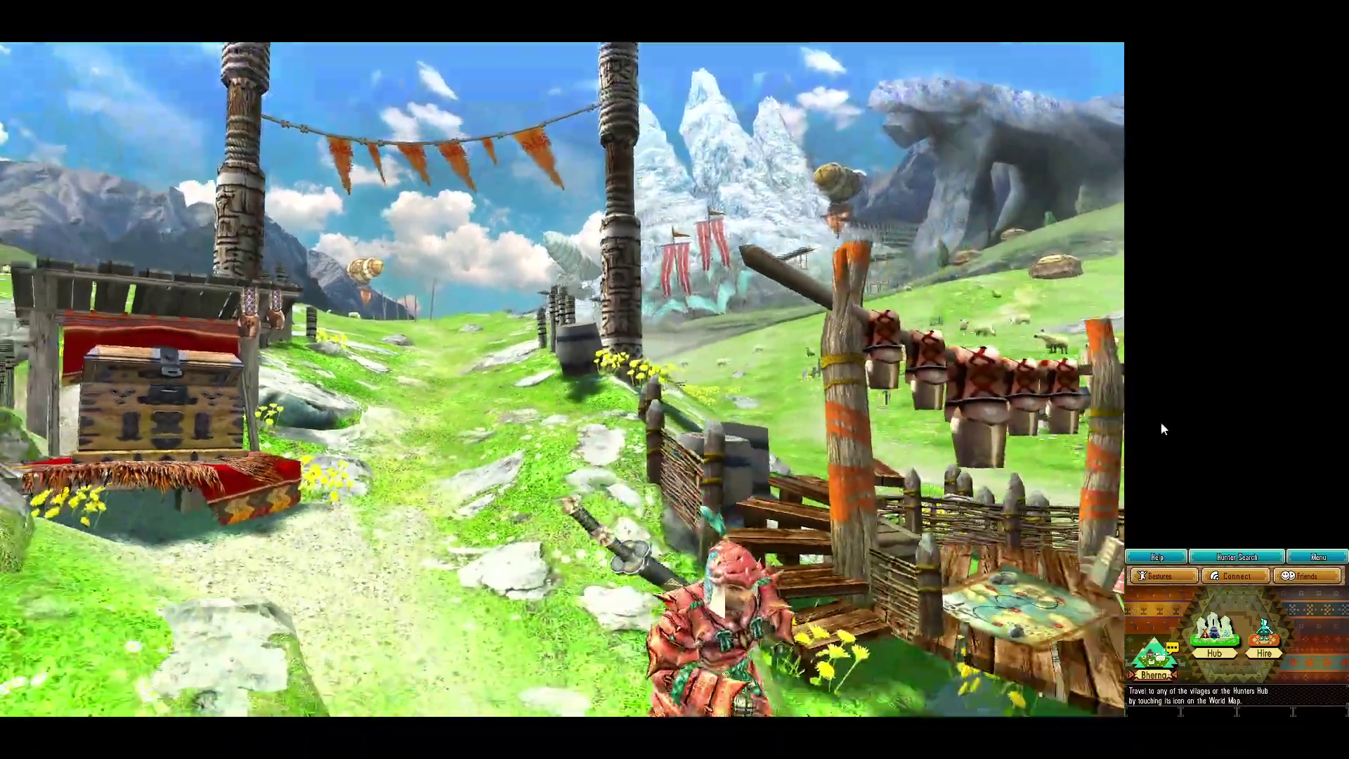
key(a)
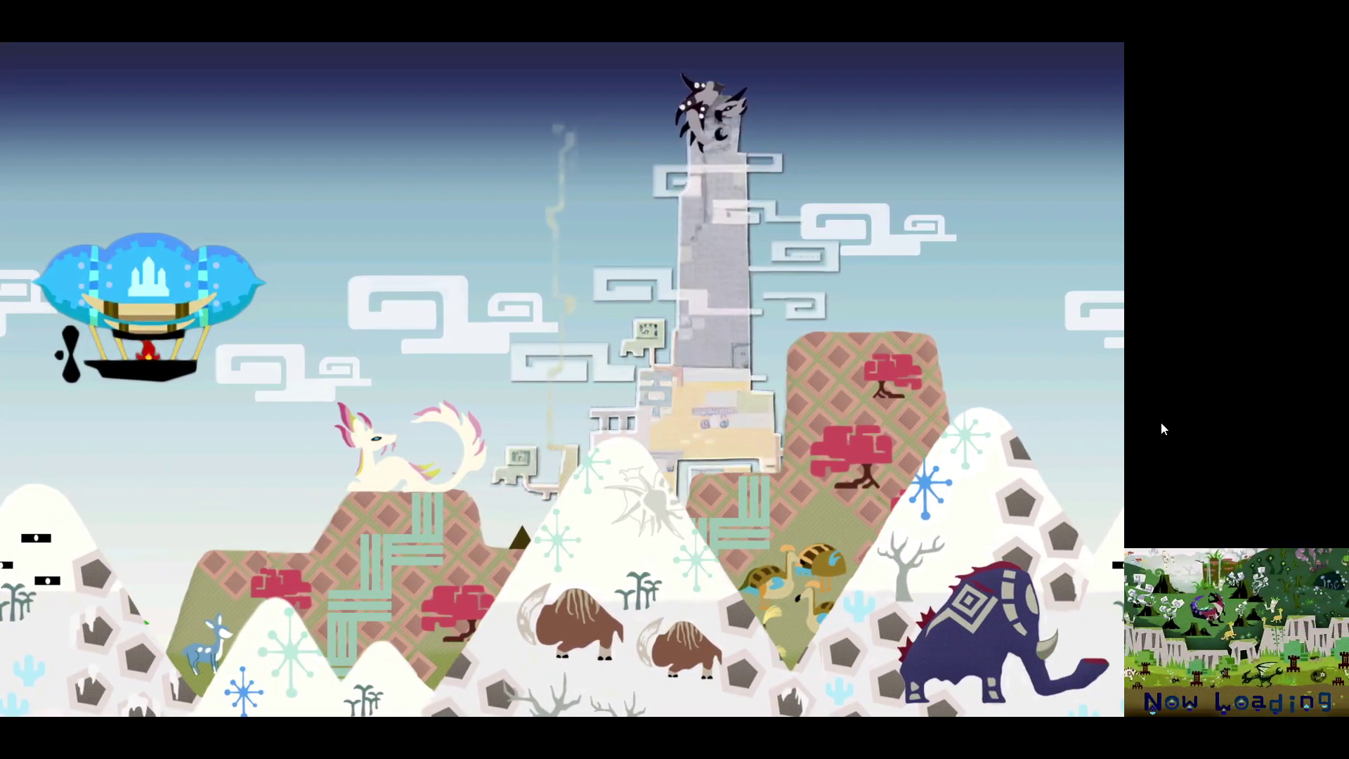
key(Up)
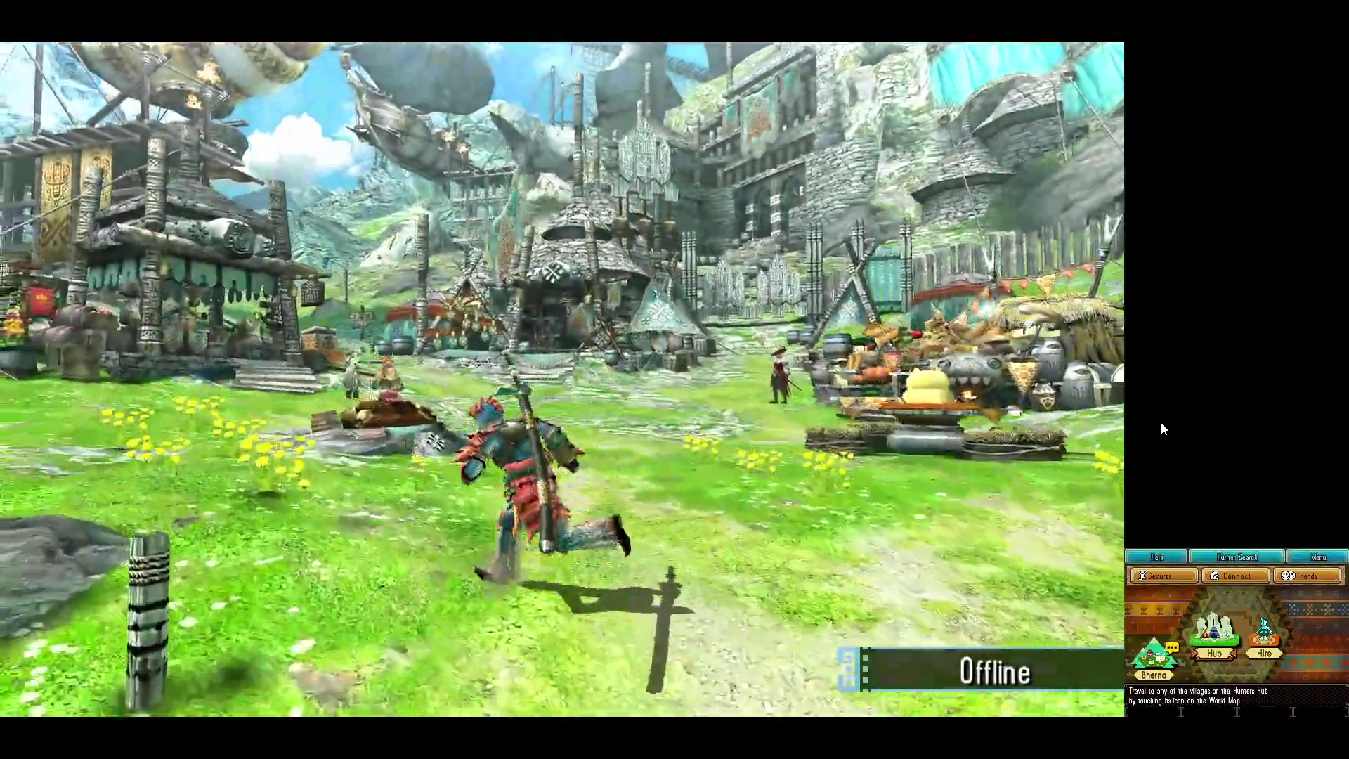
key(Up)
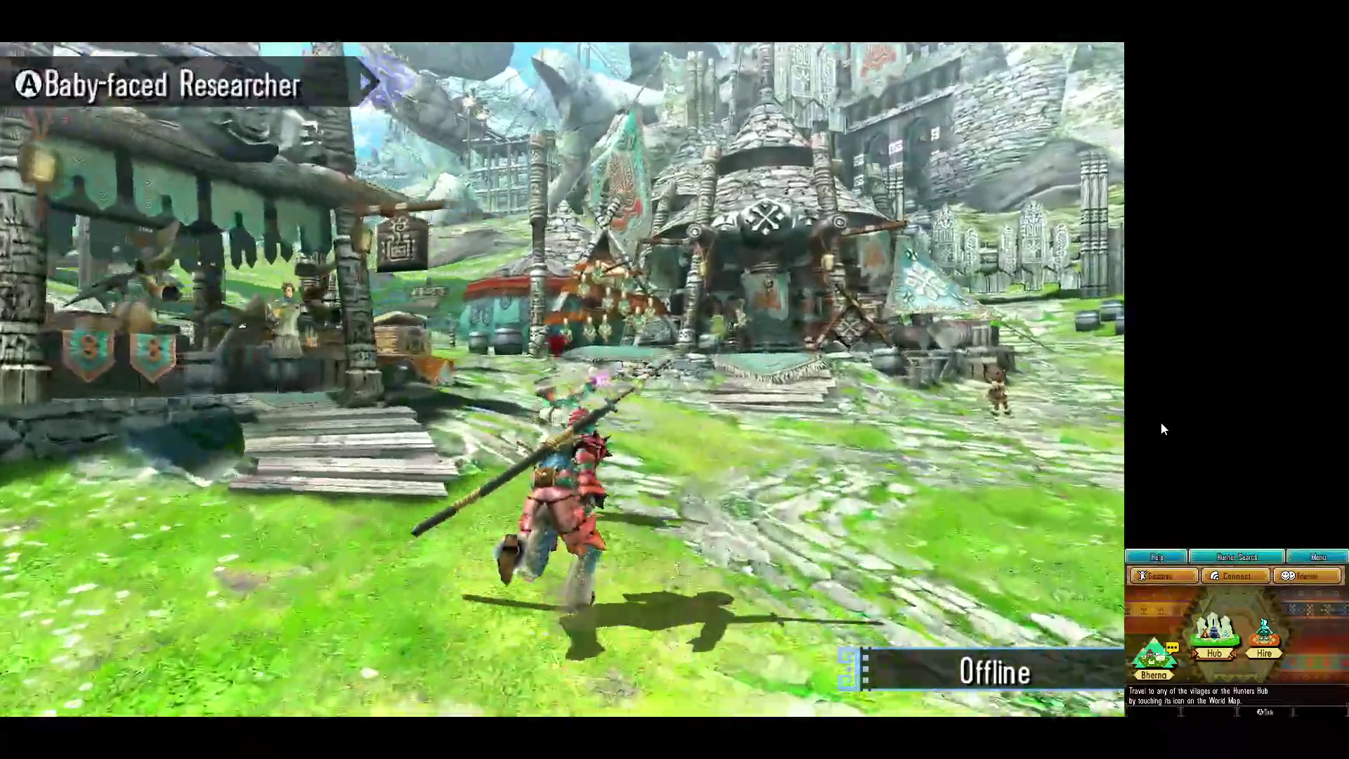
key(Up)
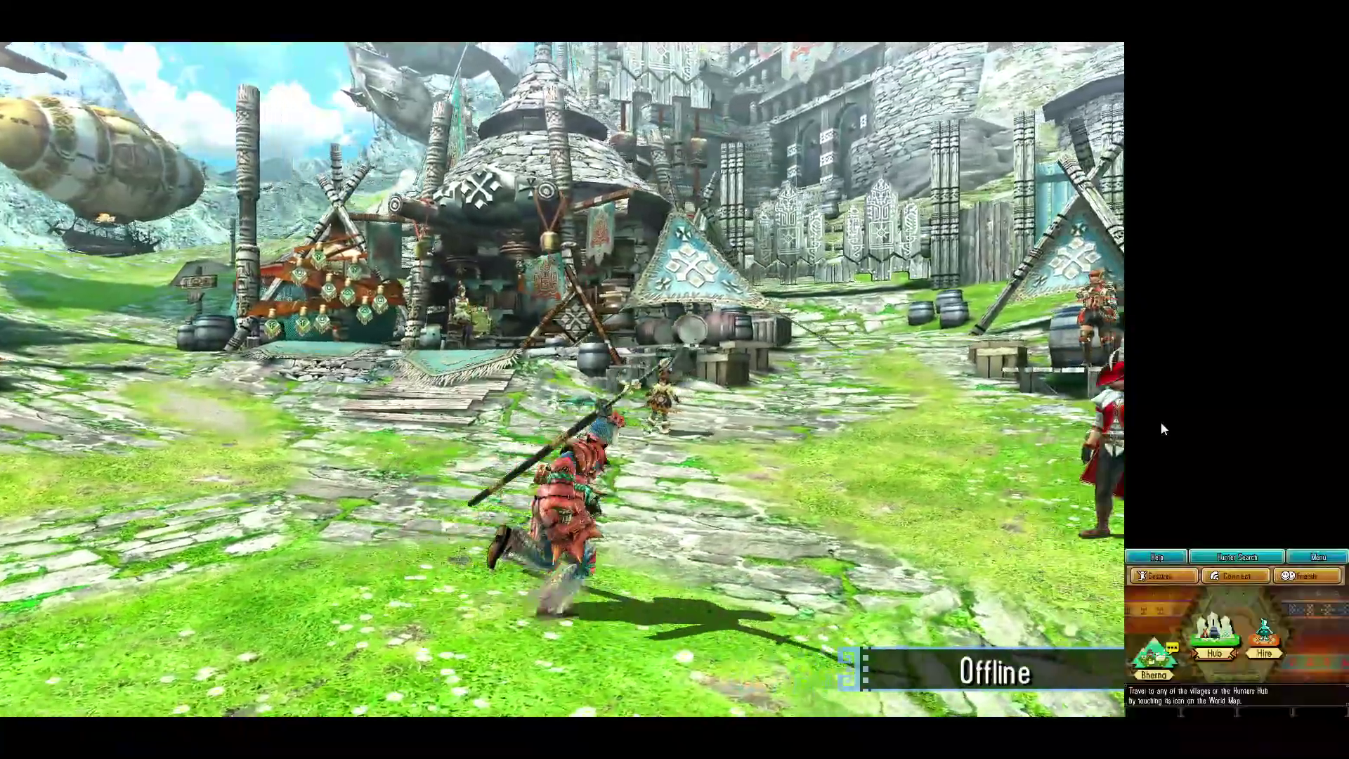
key(Up)
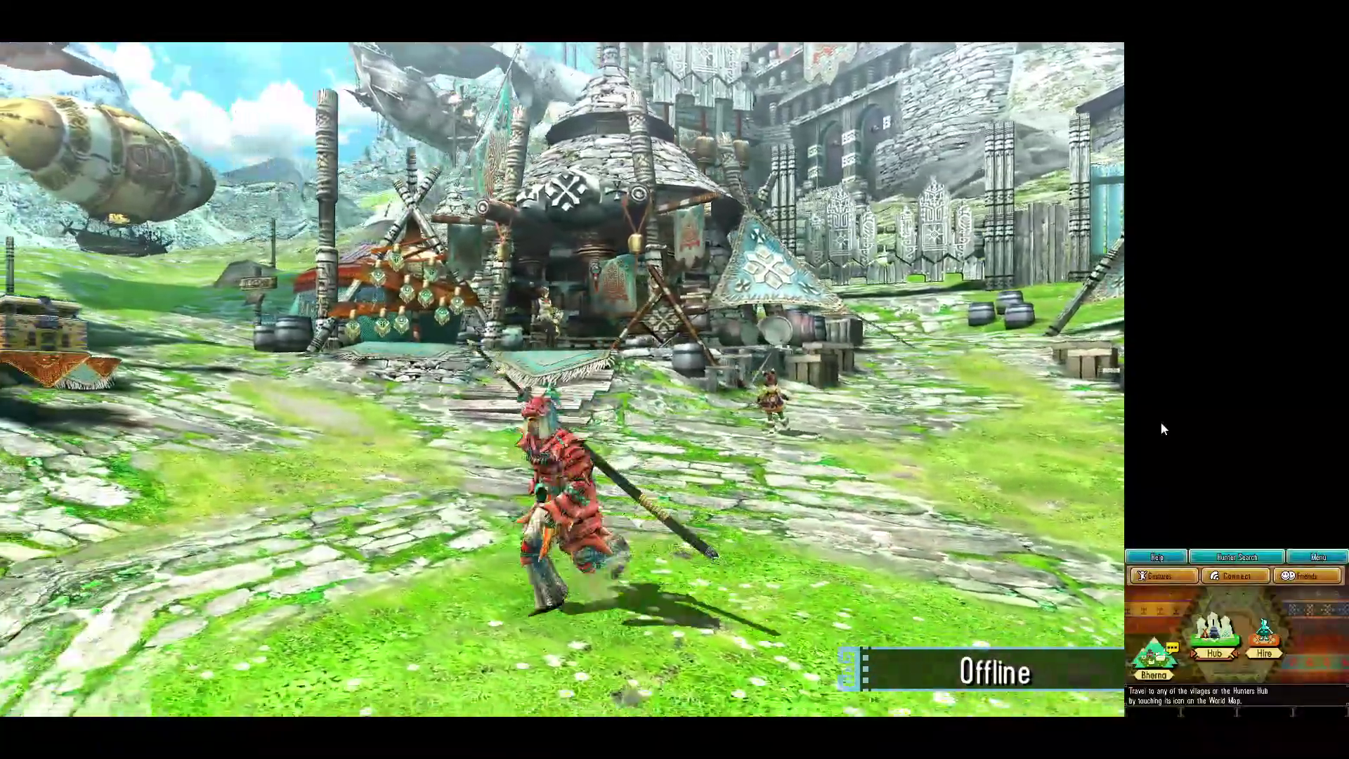
key(Down)
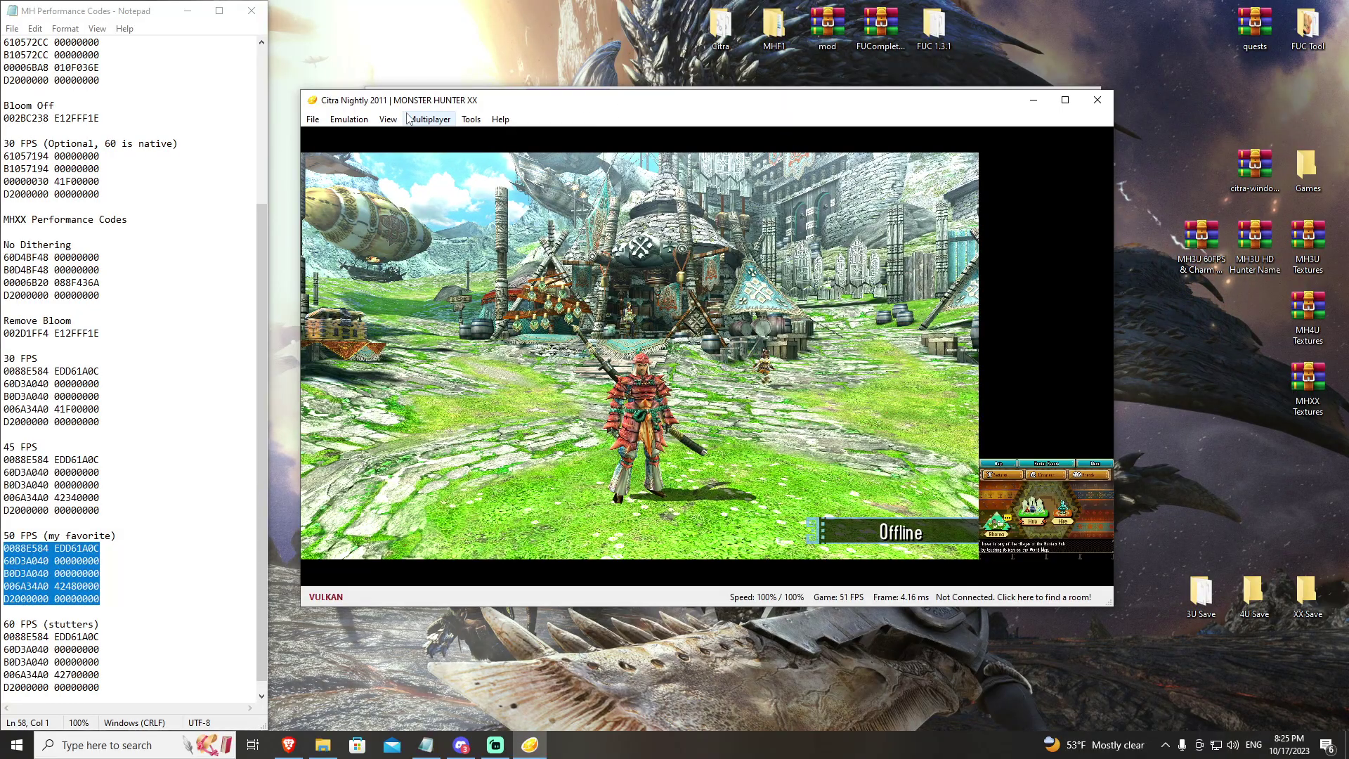
Open Direct Connect to Room, keeping the server address 192.168.192.2
click(437, 122)
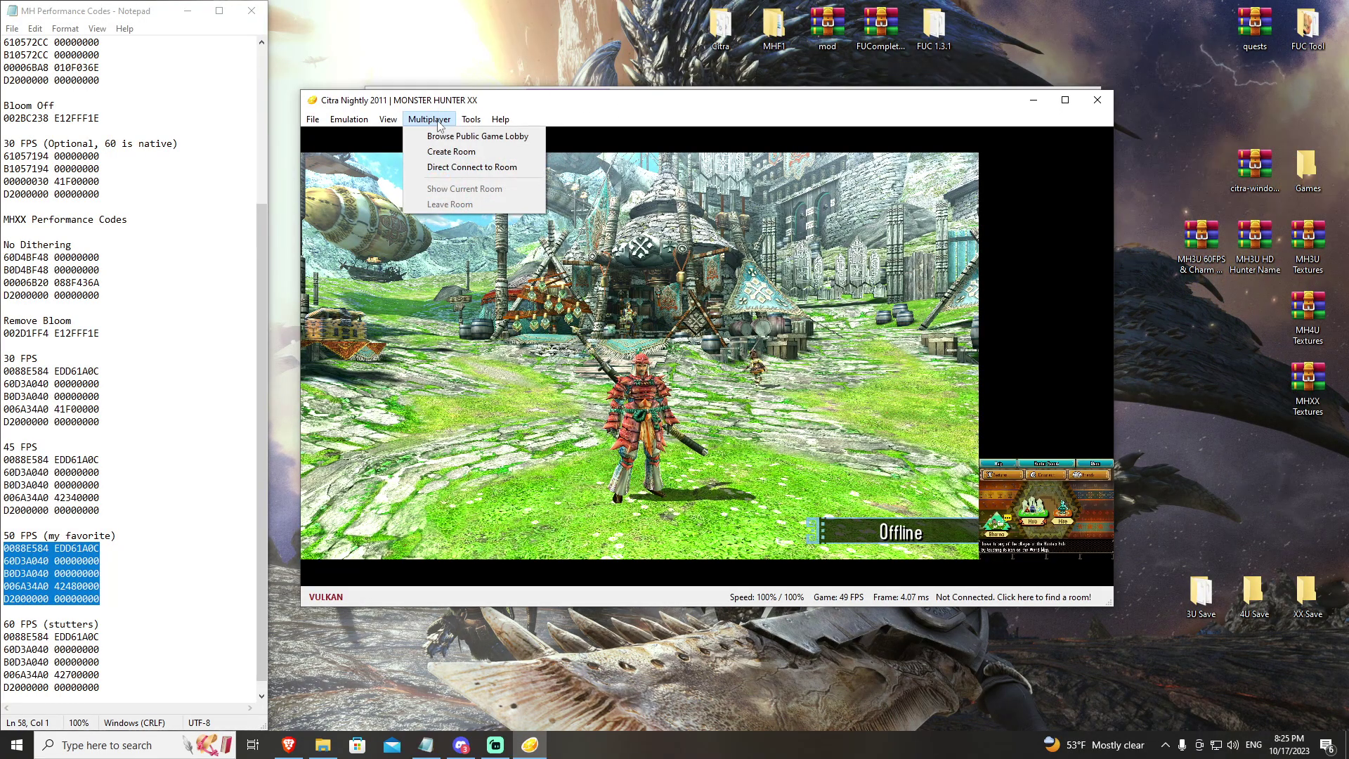
click(449, 167)
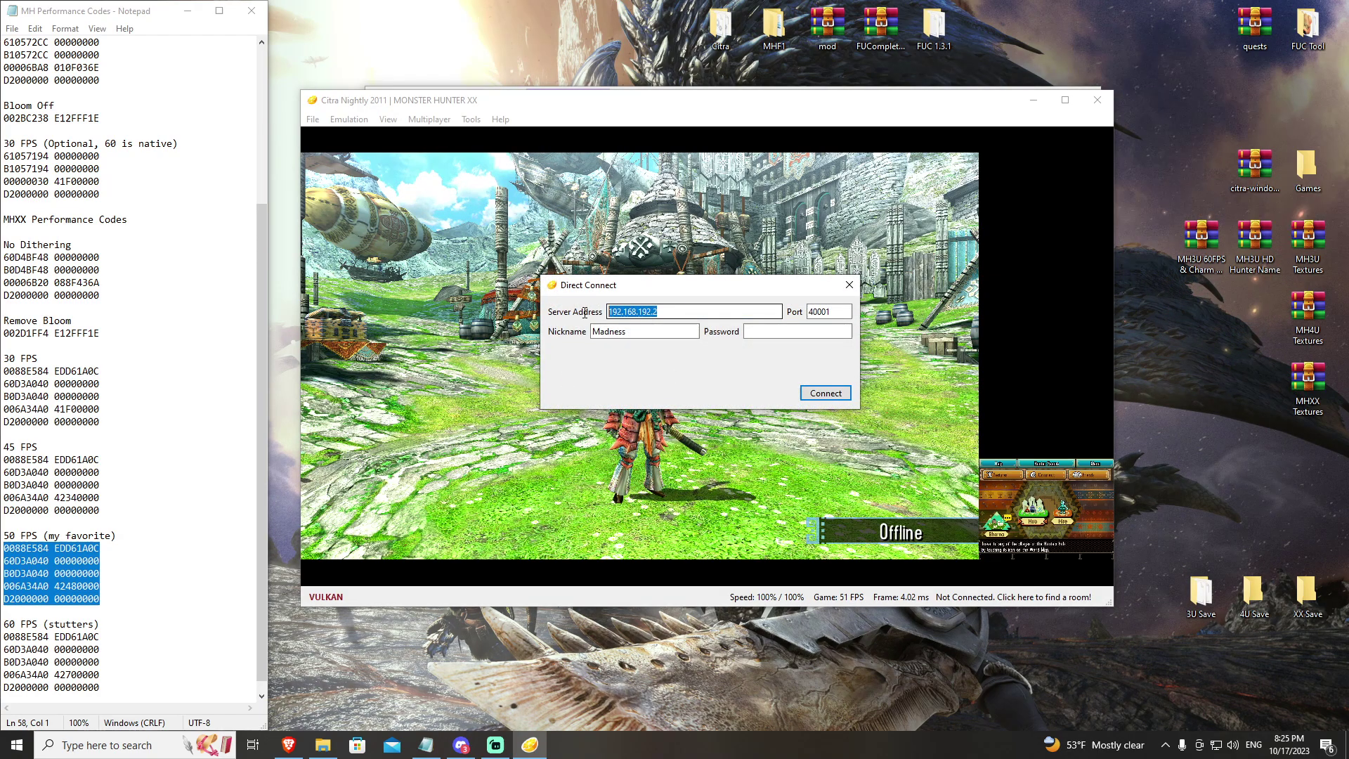
drag(778, 312, 608, 311)
click(658, 312)
click(658, 312)
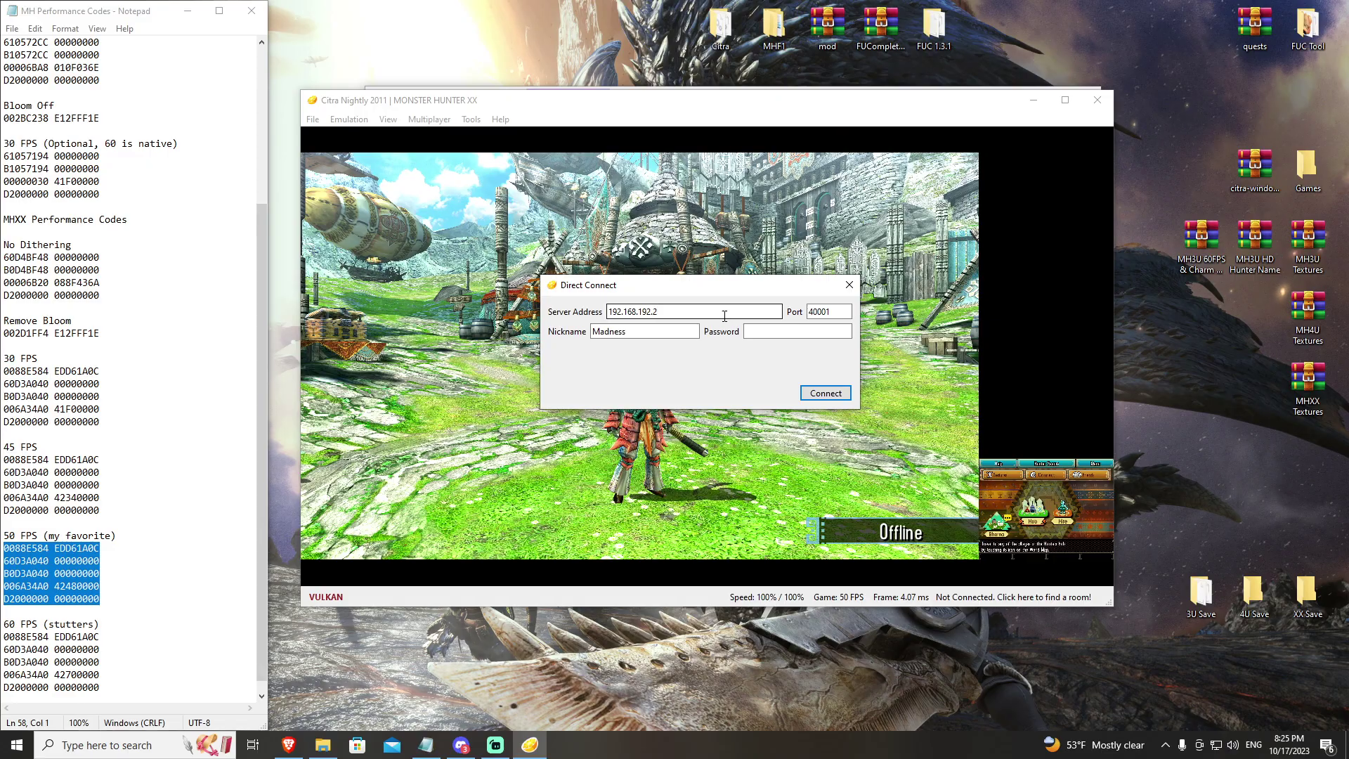
key(Tab)
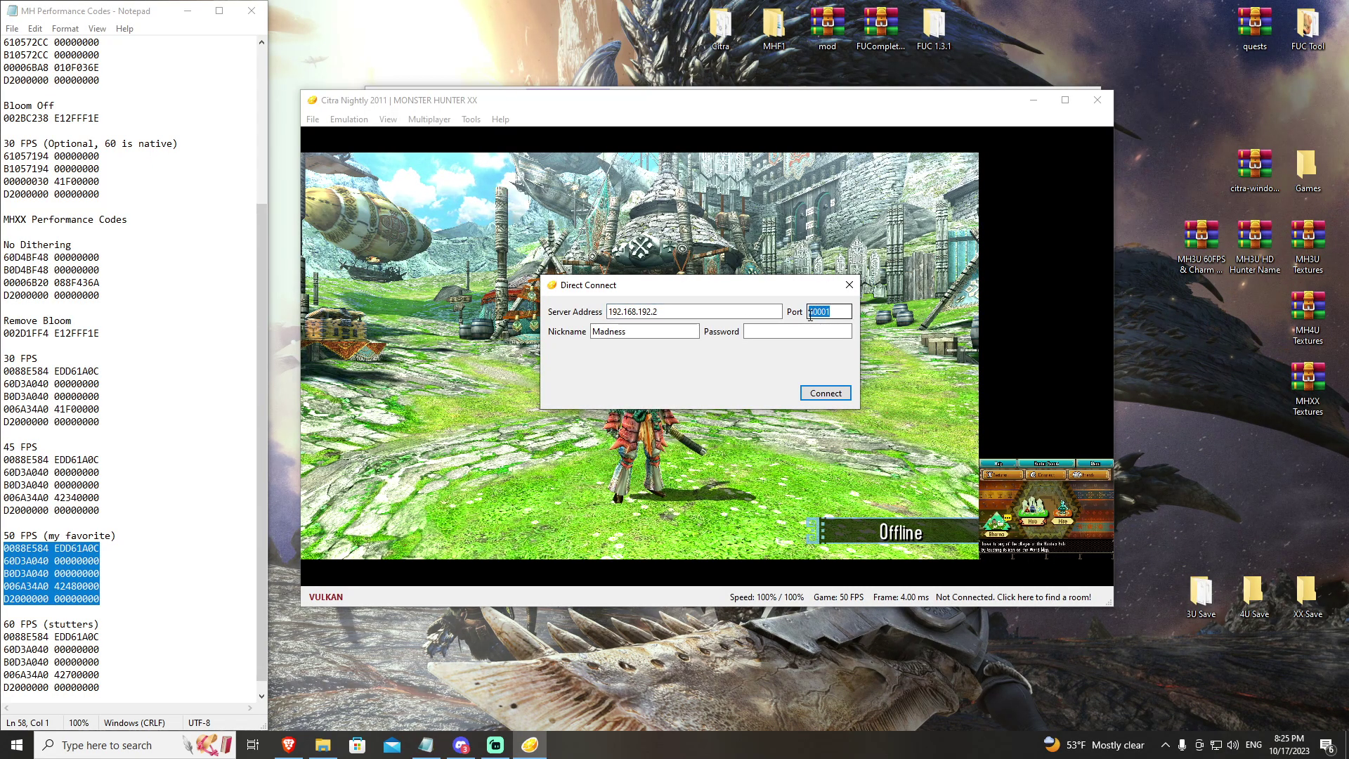
click(835, 316)
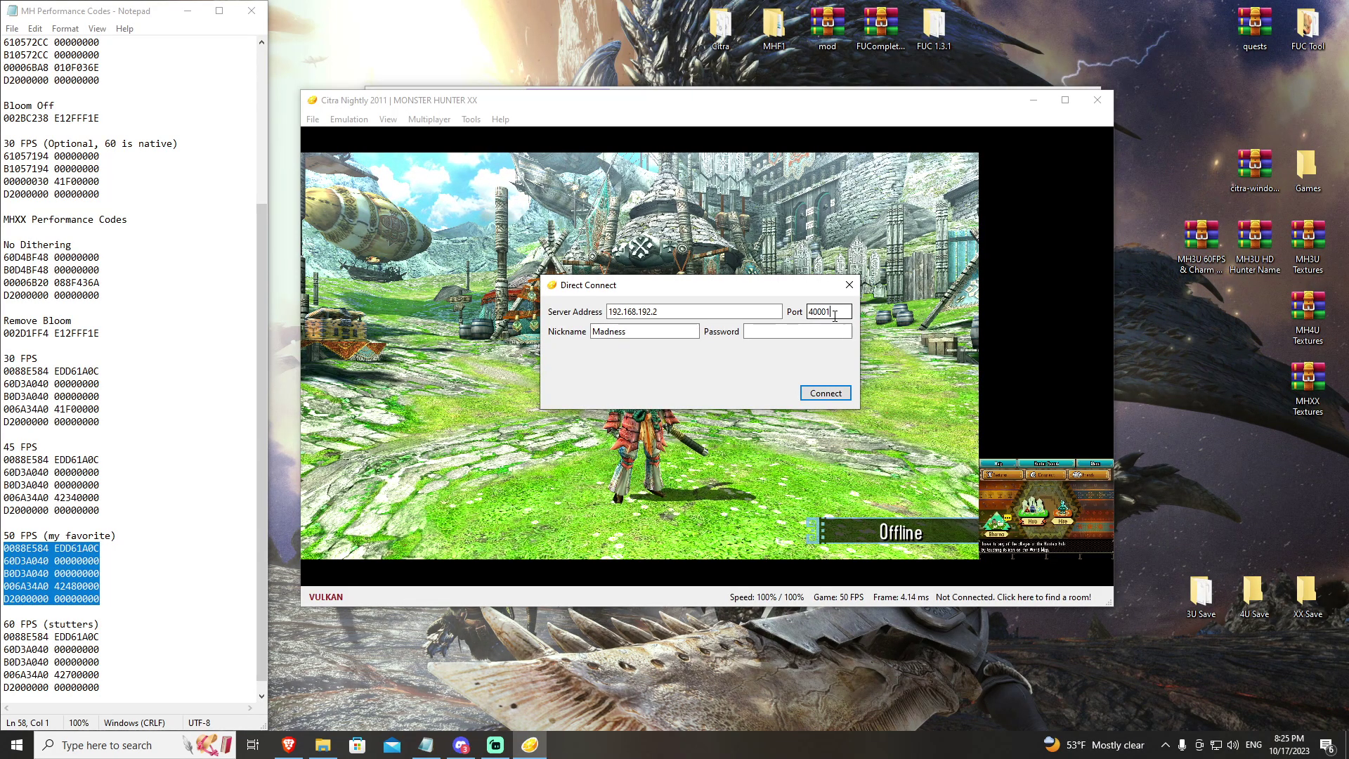
Change the room port from 40001 to 50001
drag(834, 316, 790, 316)
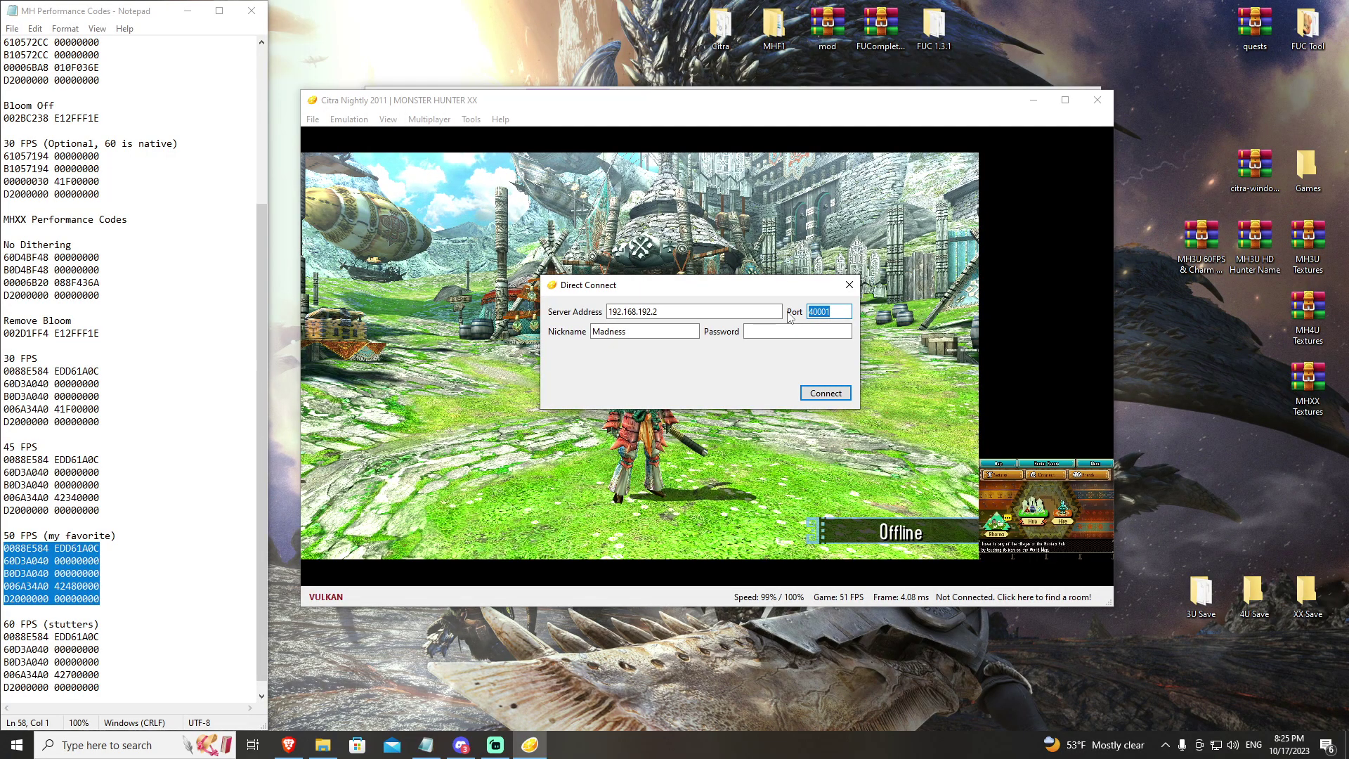
text(50001)
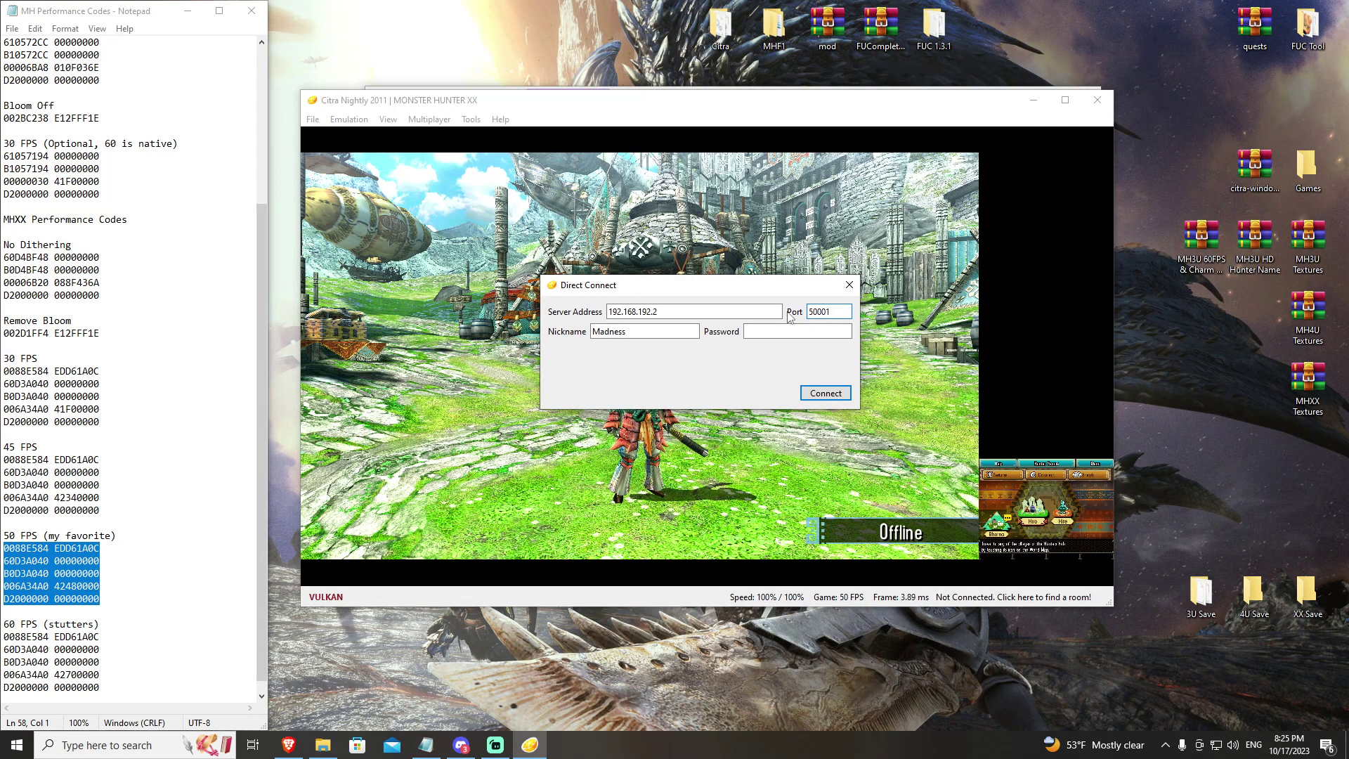
key(BackSpace)
text(3)
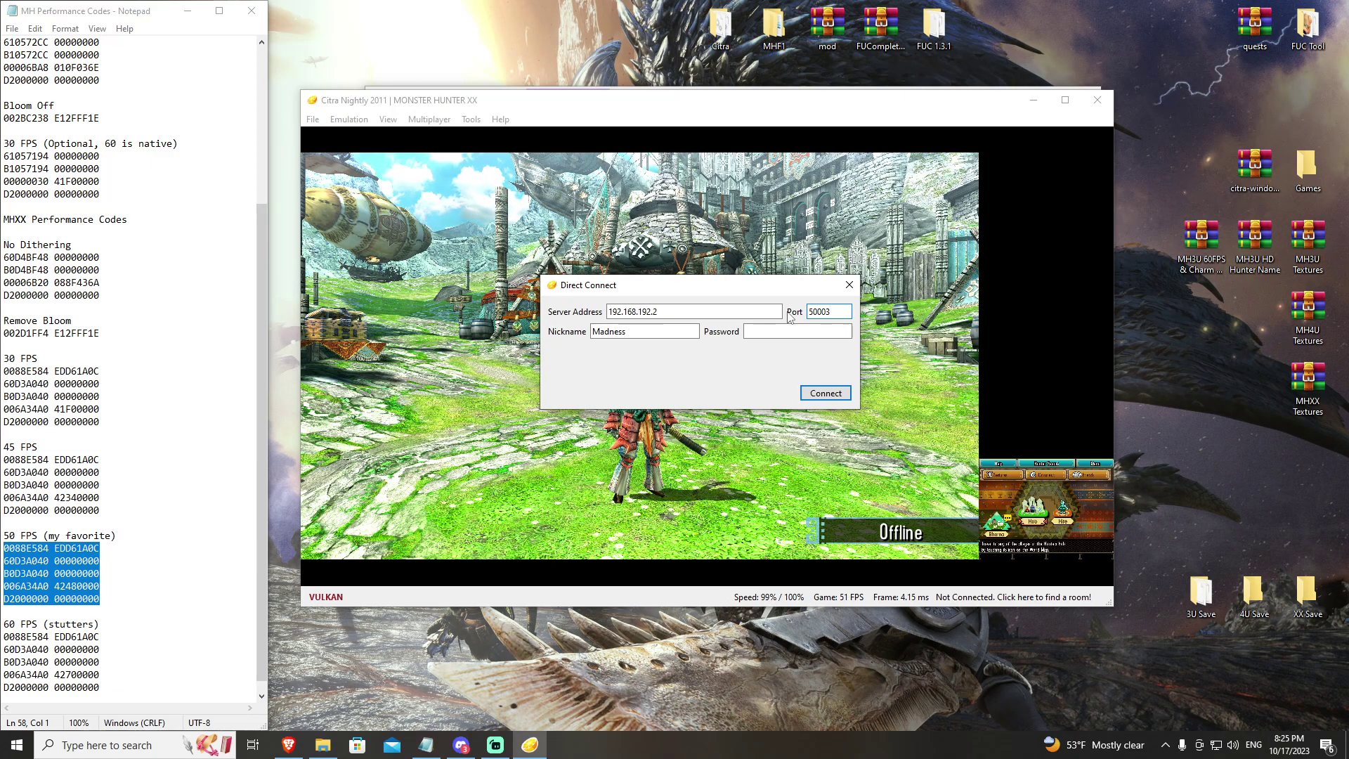
key(BackSpace)
text(1)
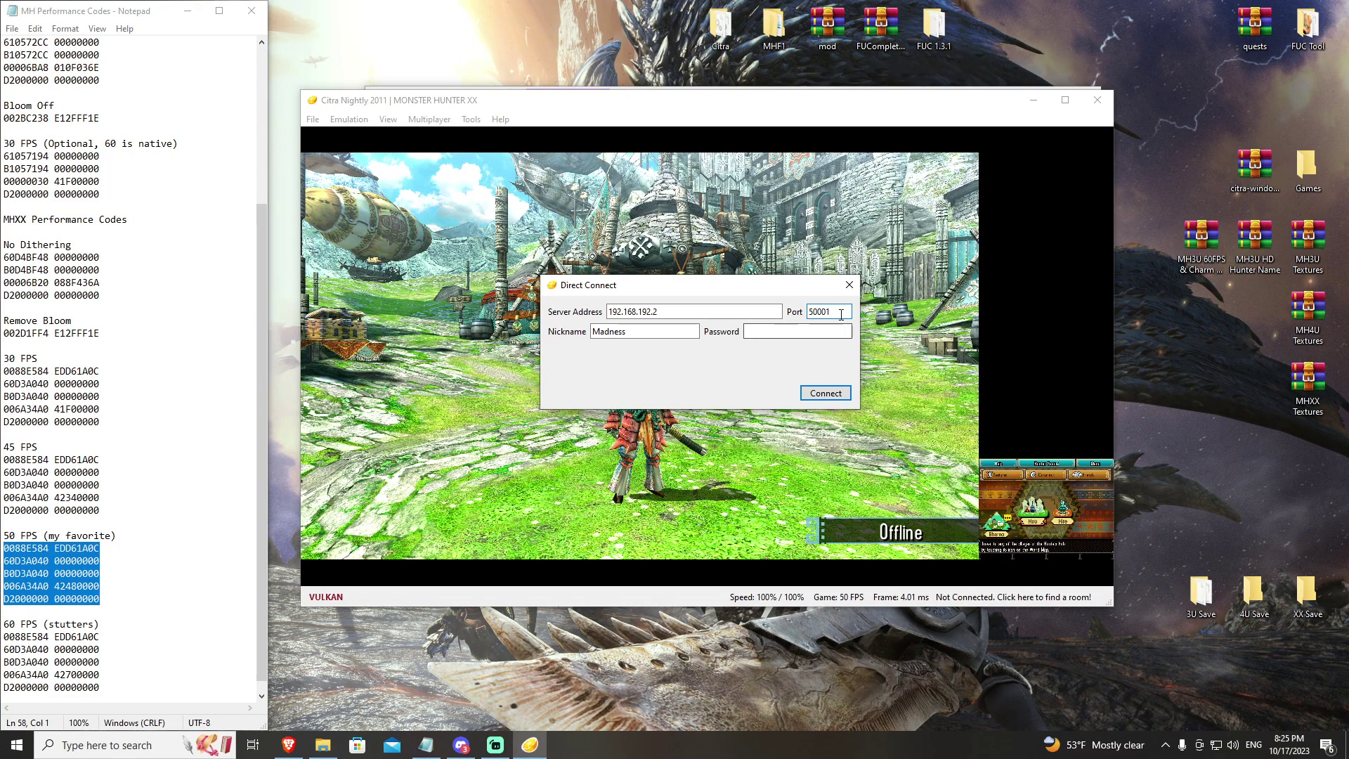
Connect to the room, then close the member chat and Direct Connect windows
click(825, 392)
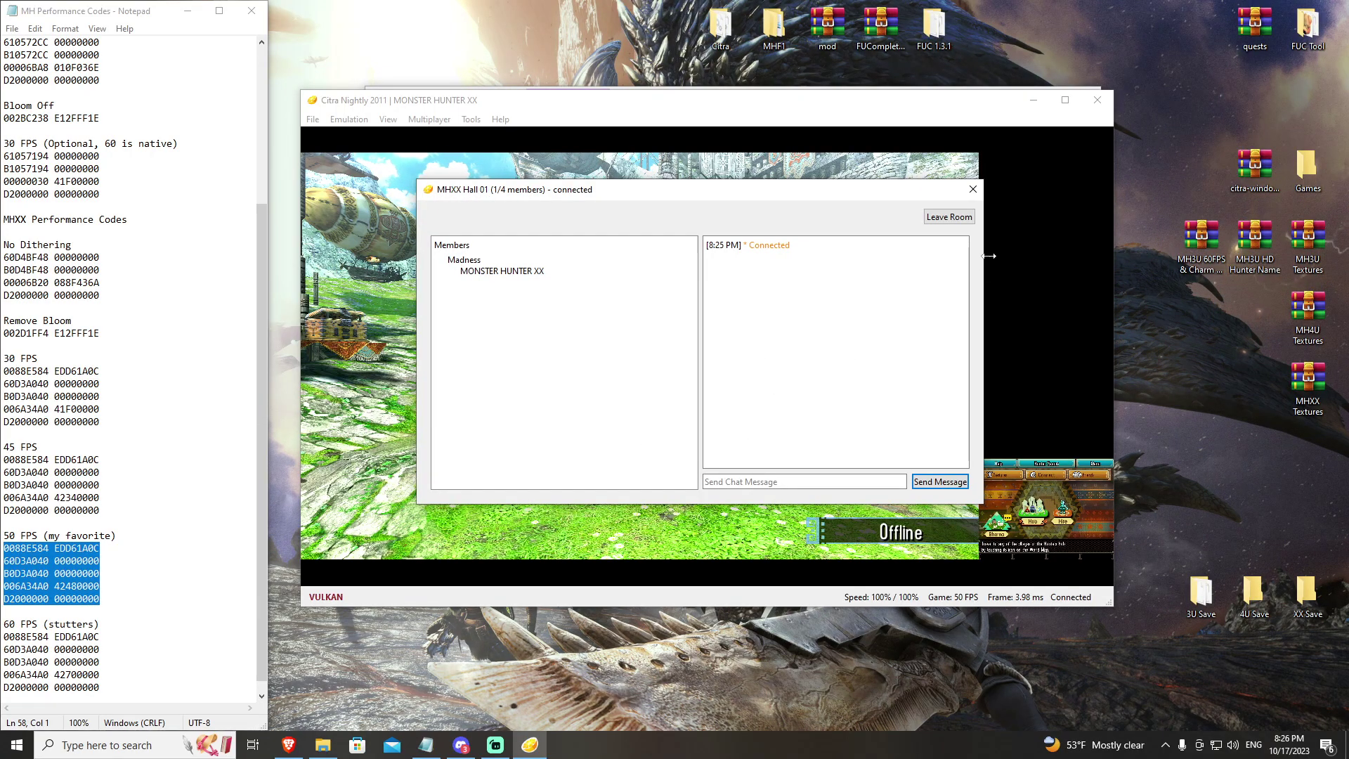
click(973, 189)
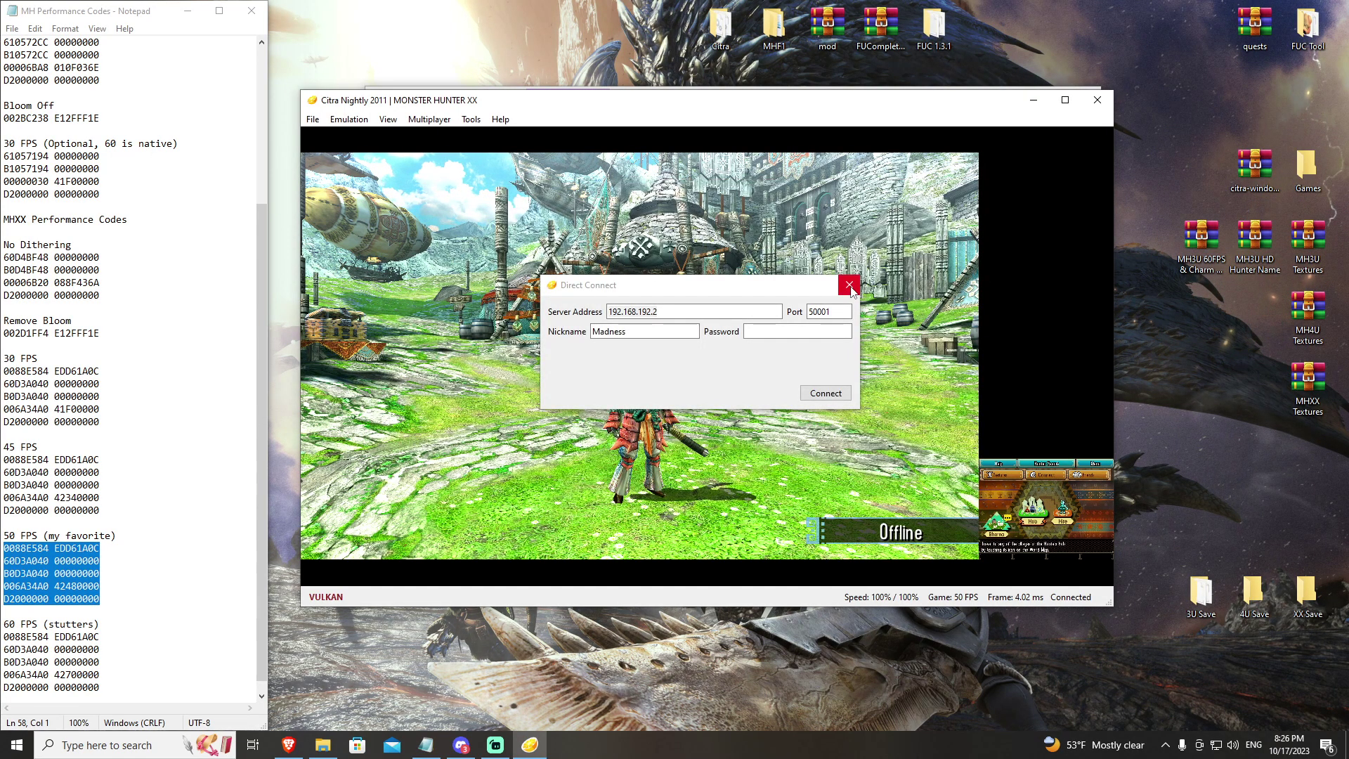
click(849, 286)
click(388, 118)
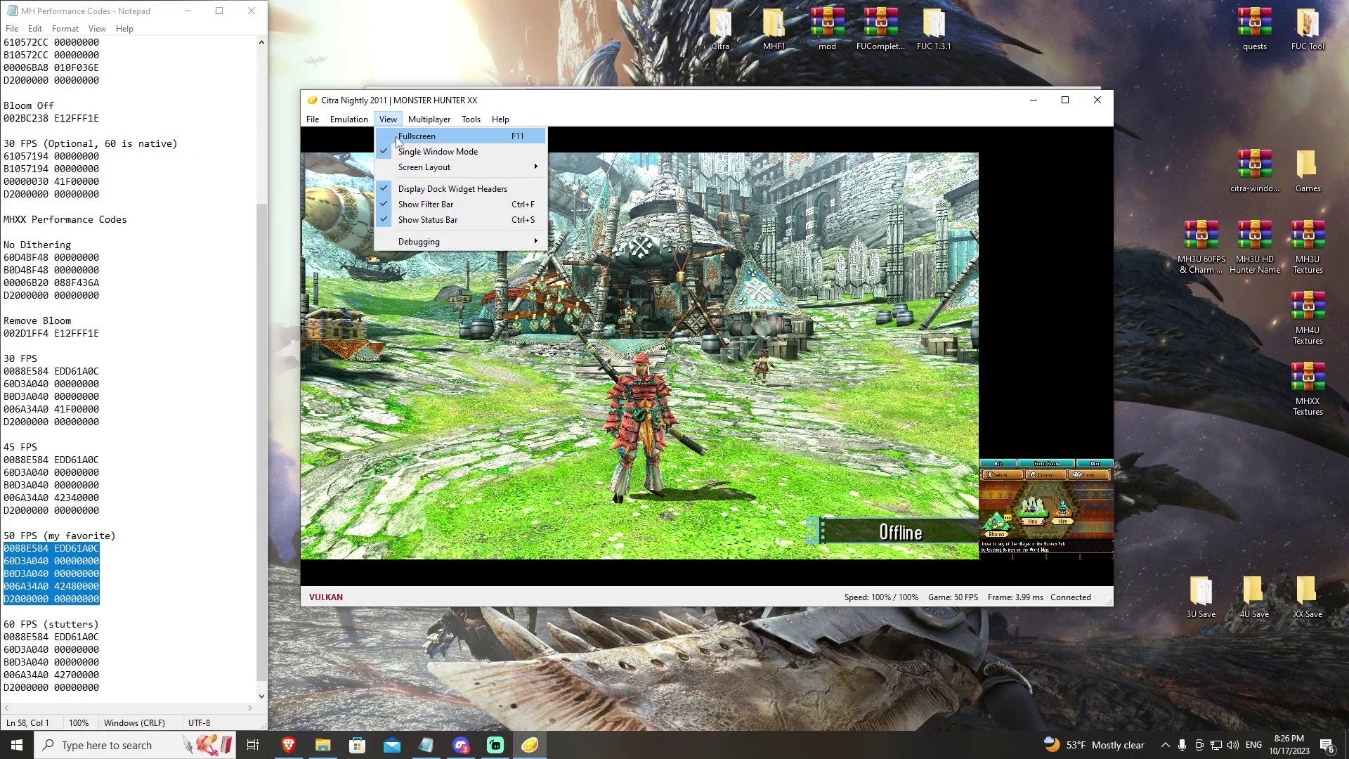
Switch Citra to fullscreen and run the hunter briefly through the village
click(397, 137)
key(Up)
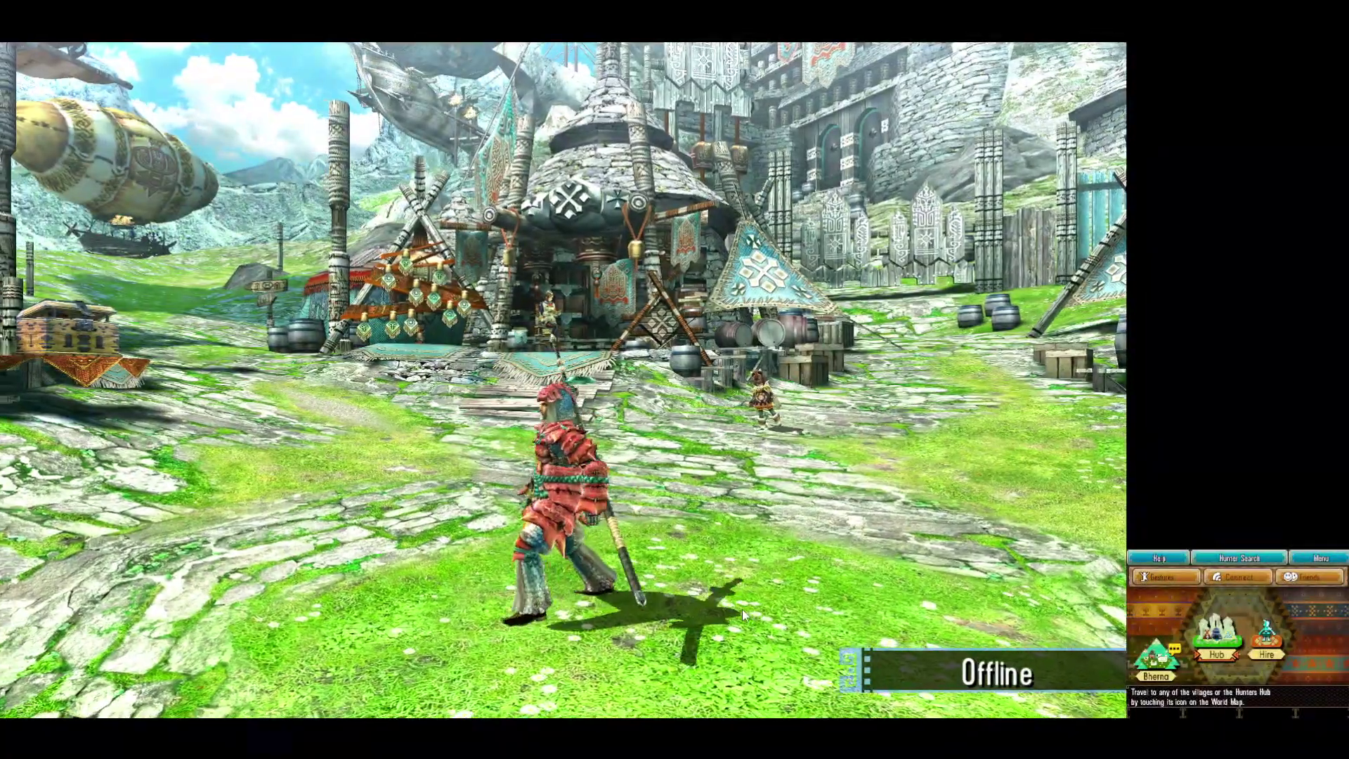
key(Down)
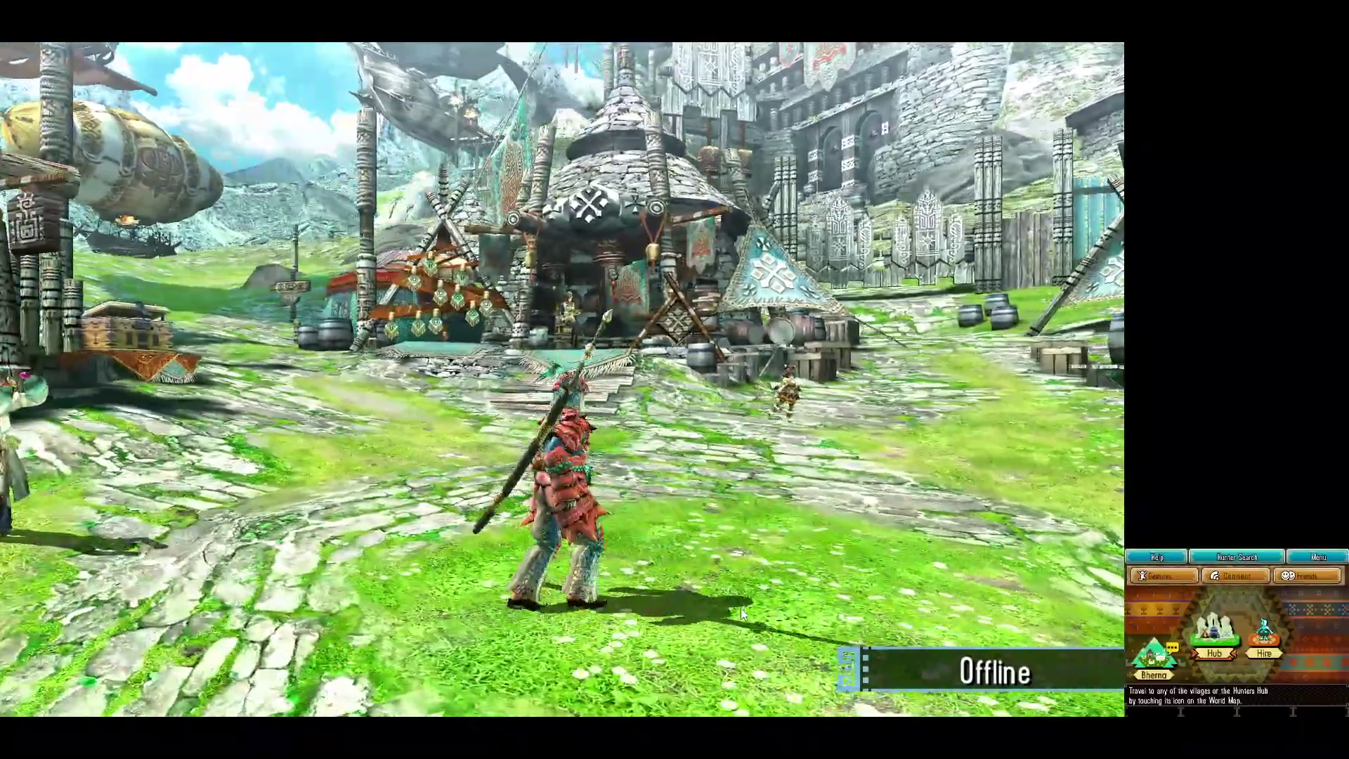
key(Up)
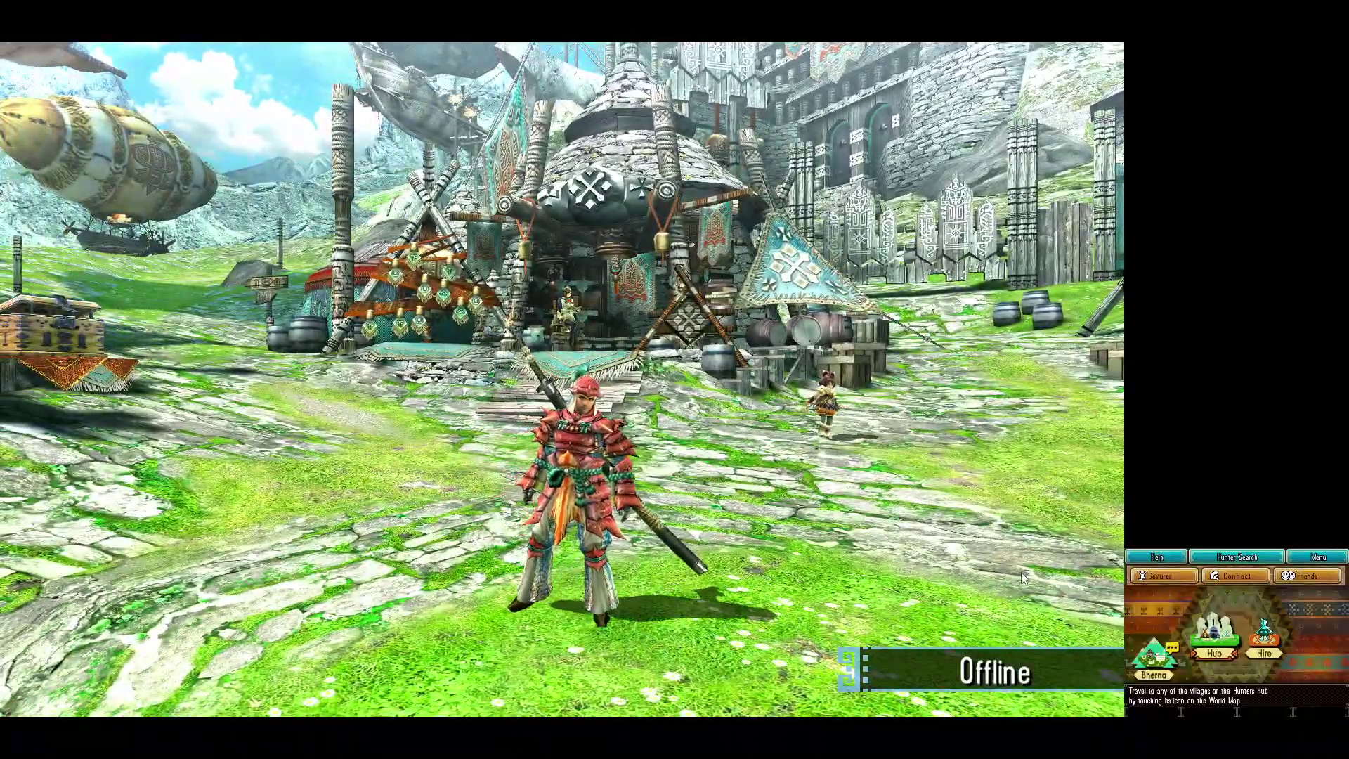
Create a Local Play Hunters Hub through Hunter Search and confirm the chat notice
click(1229, 576)
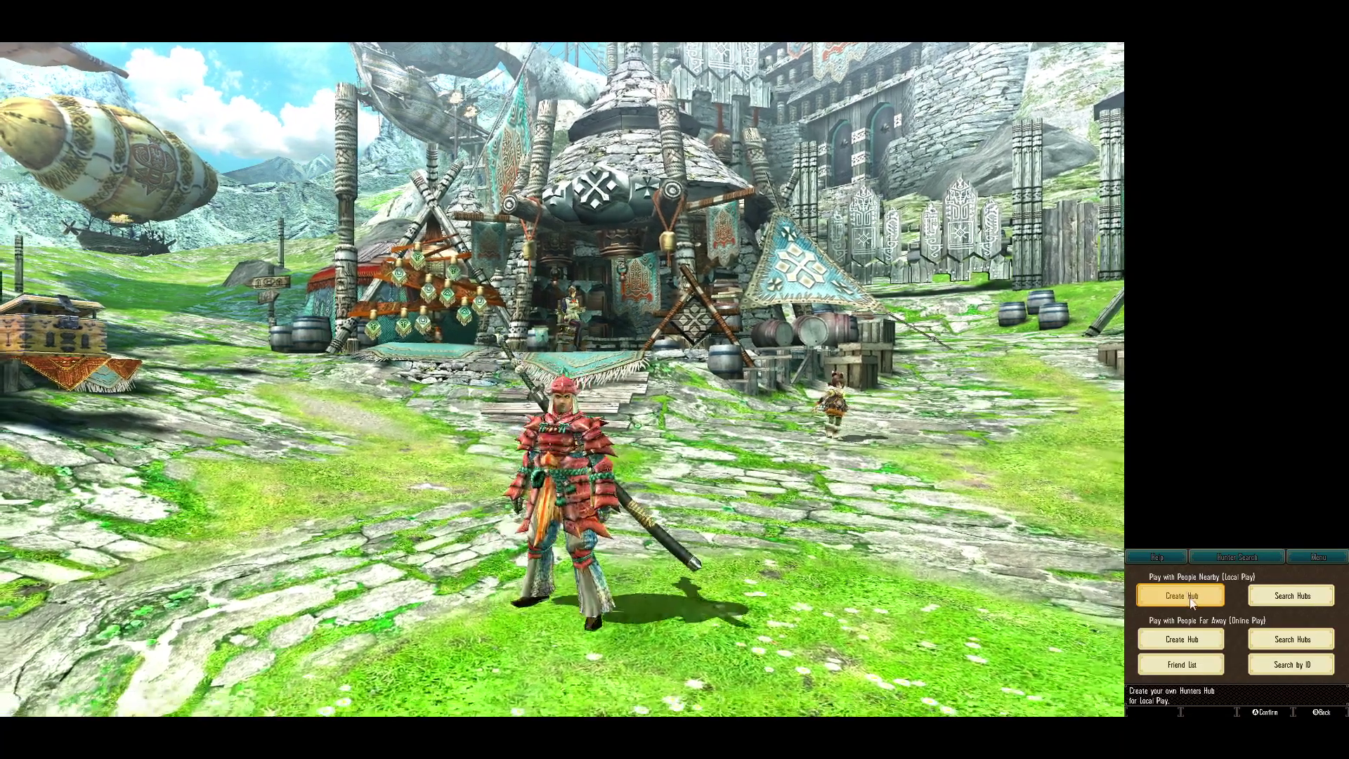
click(1181, 596)
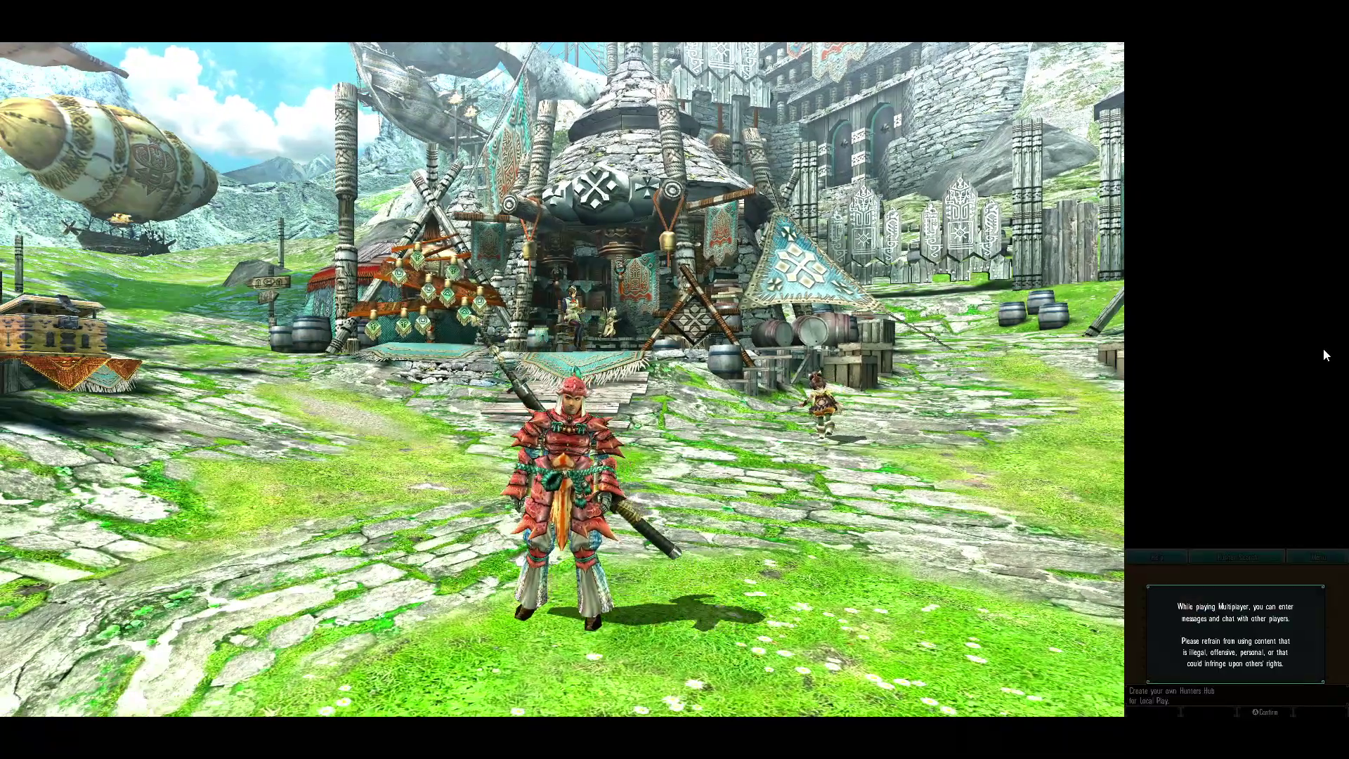
key(Return)
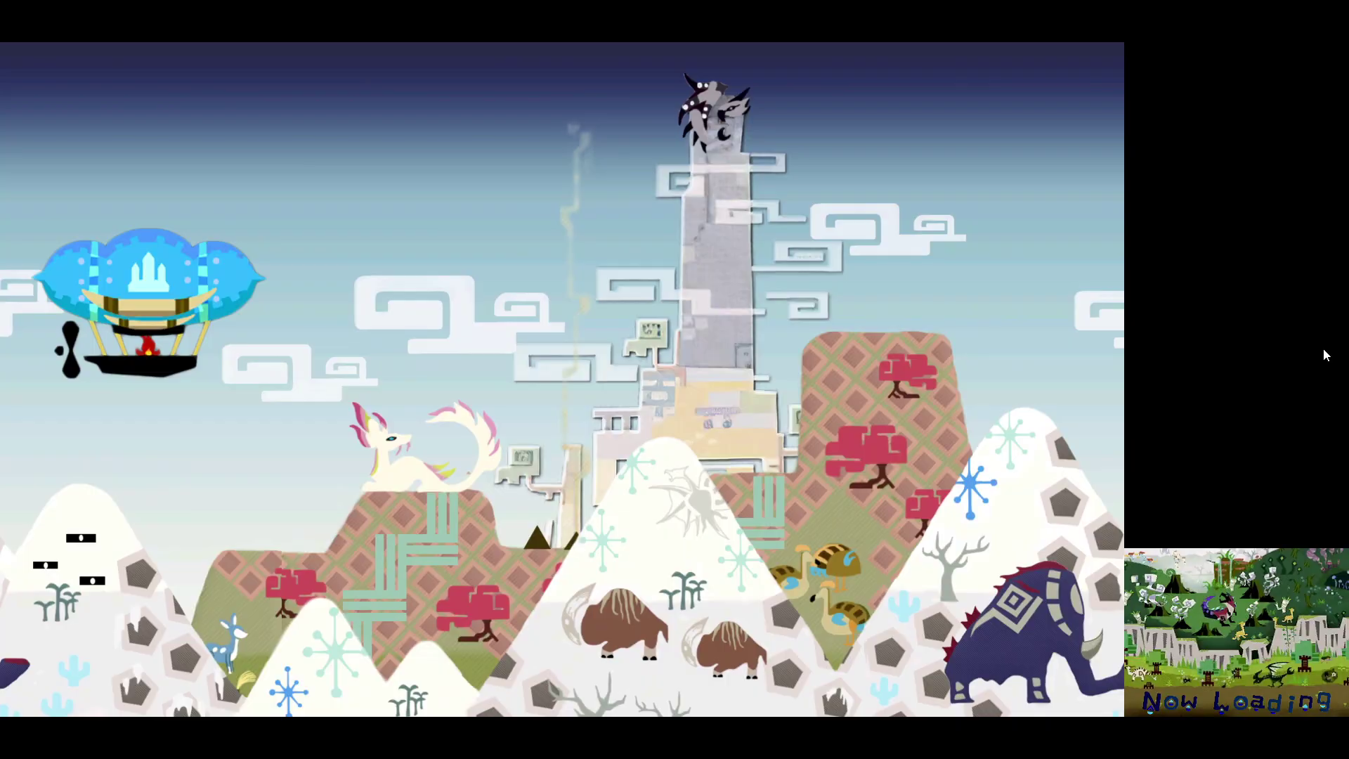
Run the hunter through the hub town, check the hub options, and return to the player list
key(Up)
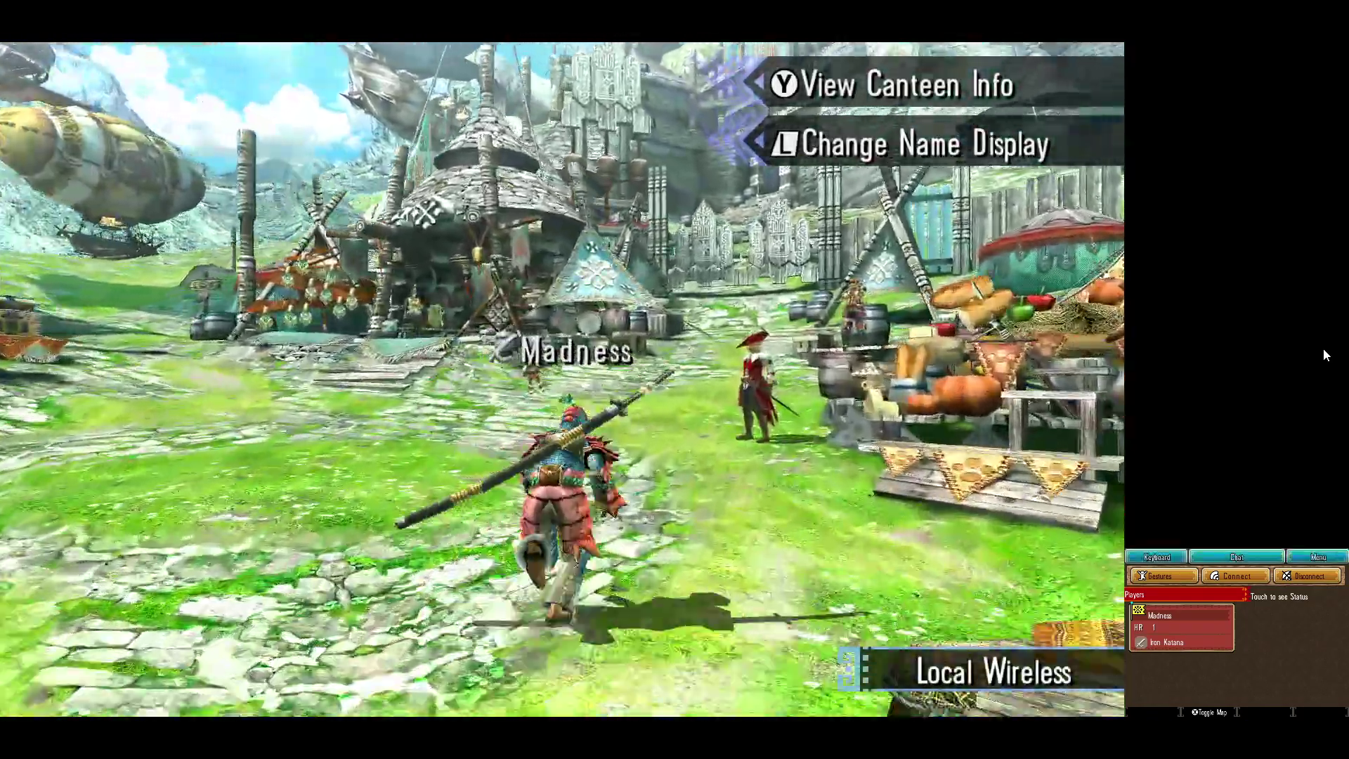
key(Left)
key(Down)
key(Down)
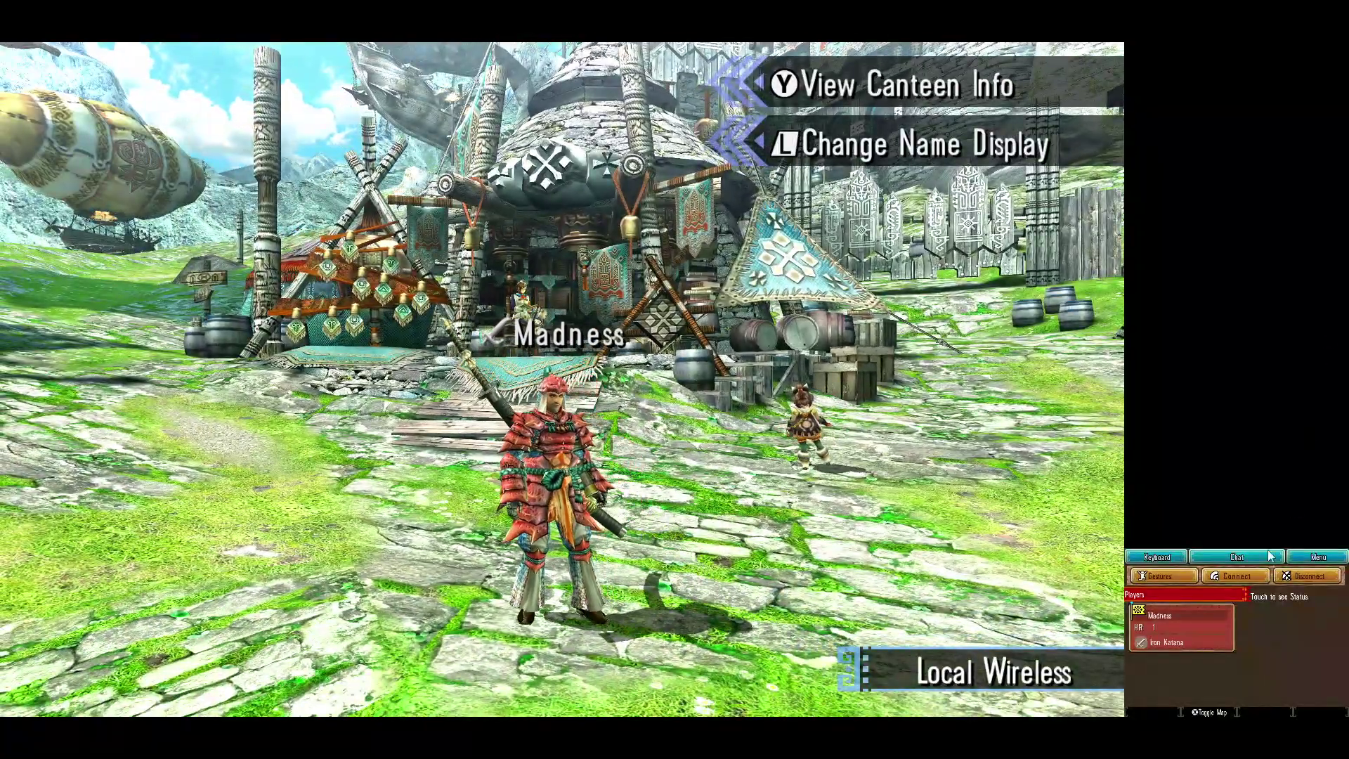
click(1236, 577)
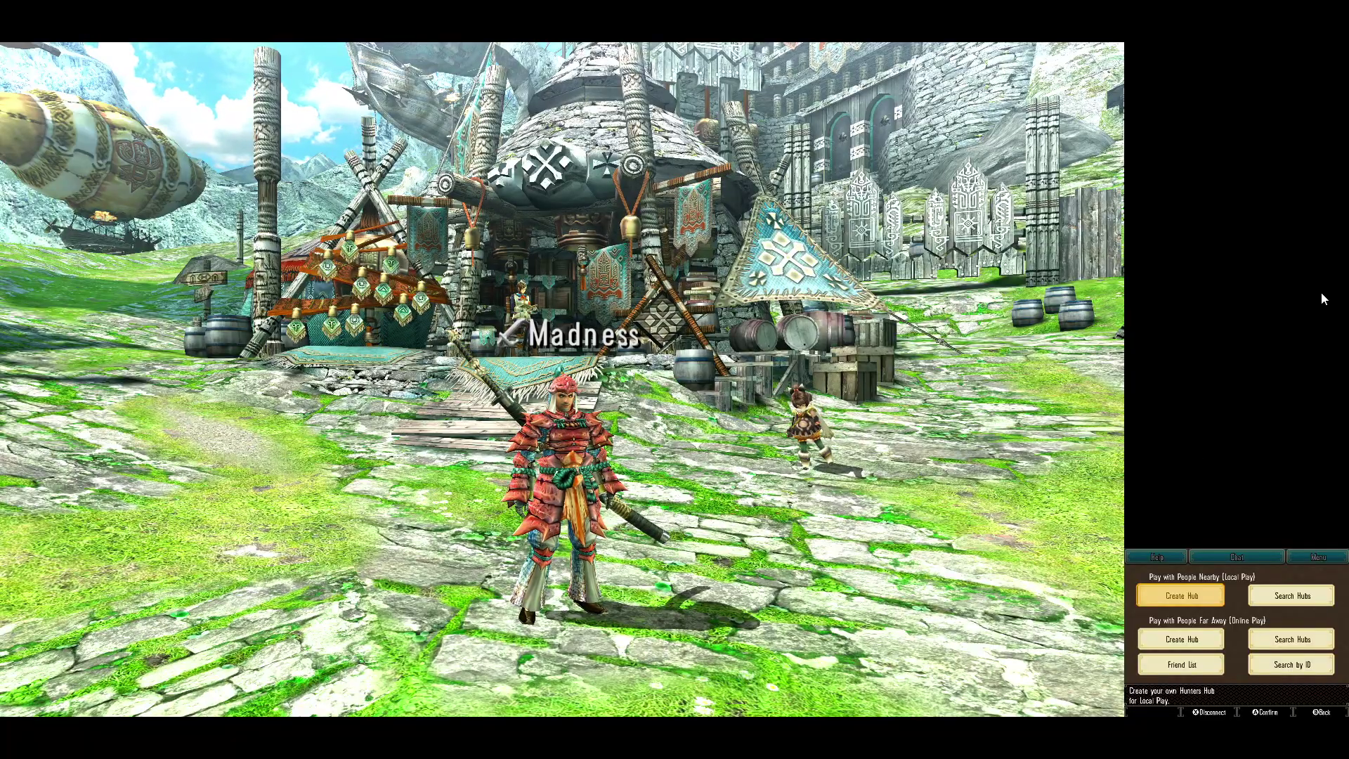
key(z)
key(Down)
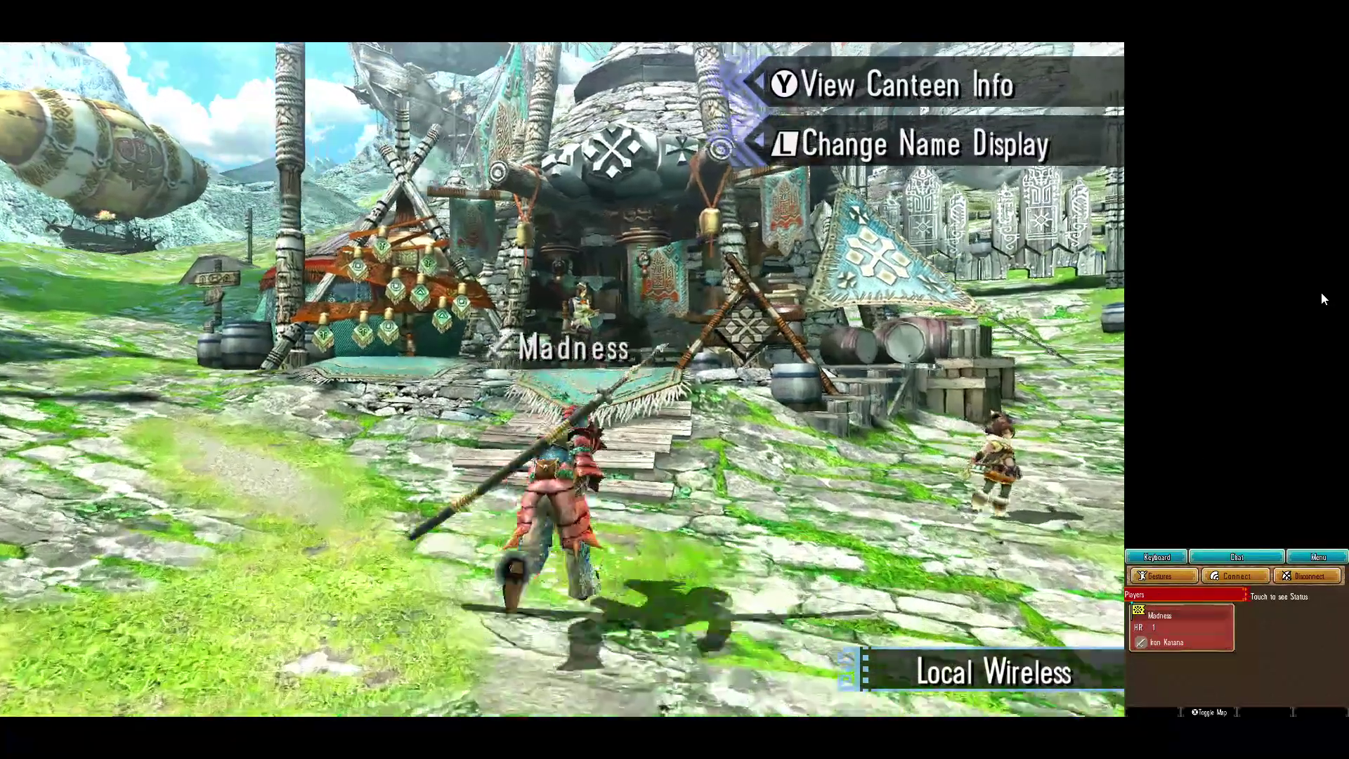